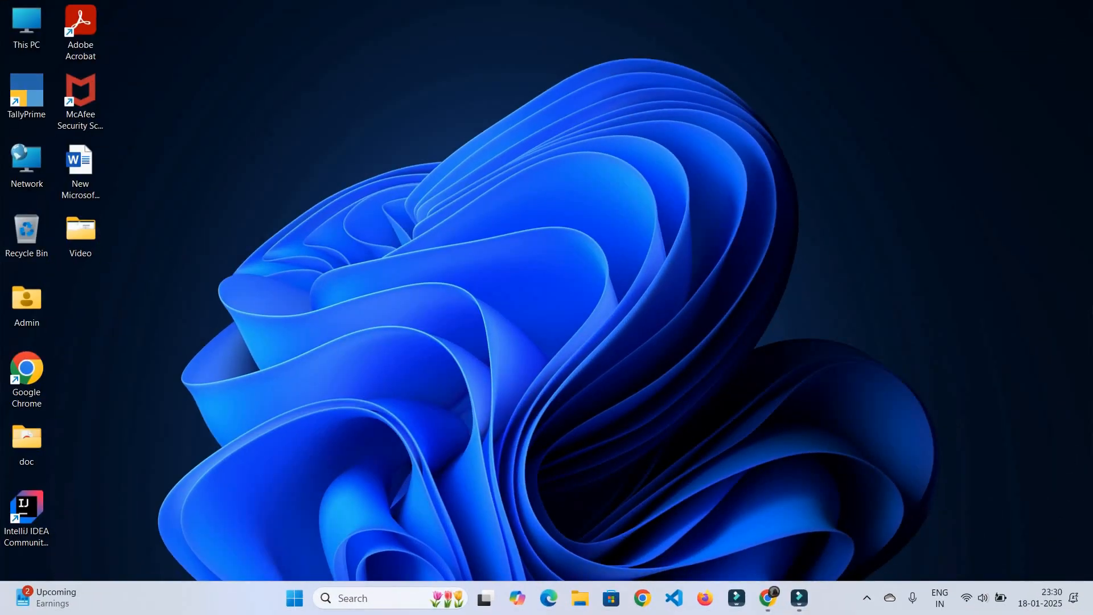
Search Google for 'tally erp.9 download' and open the Tally Solutions download result
left_click(768, 597)
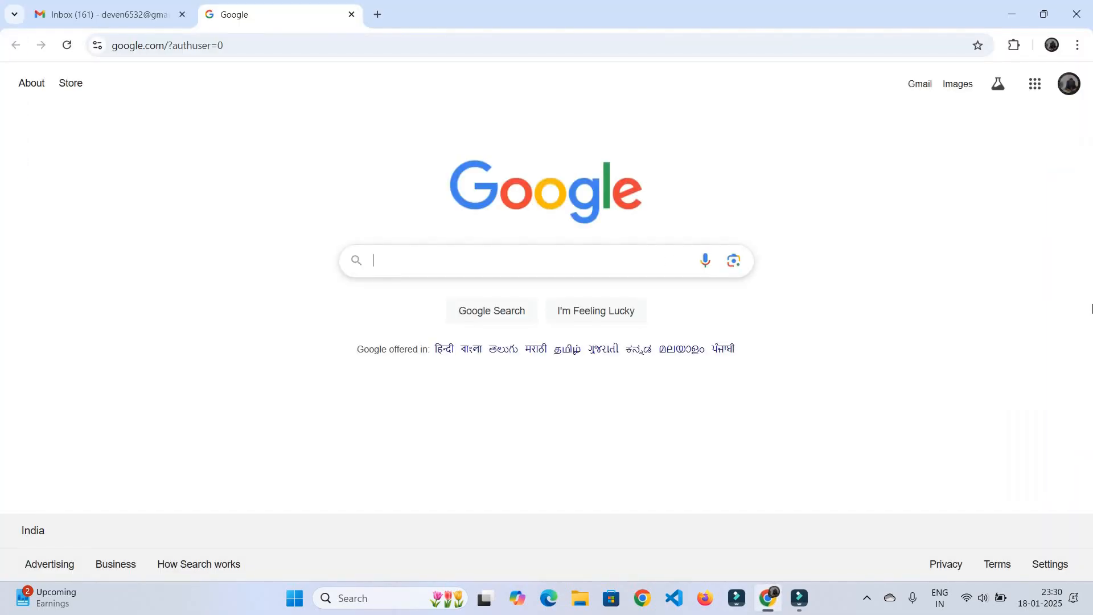
type("tally ")
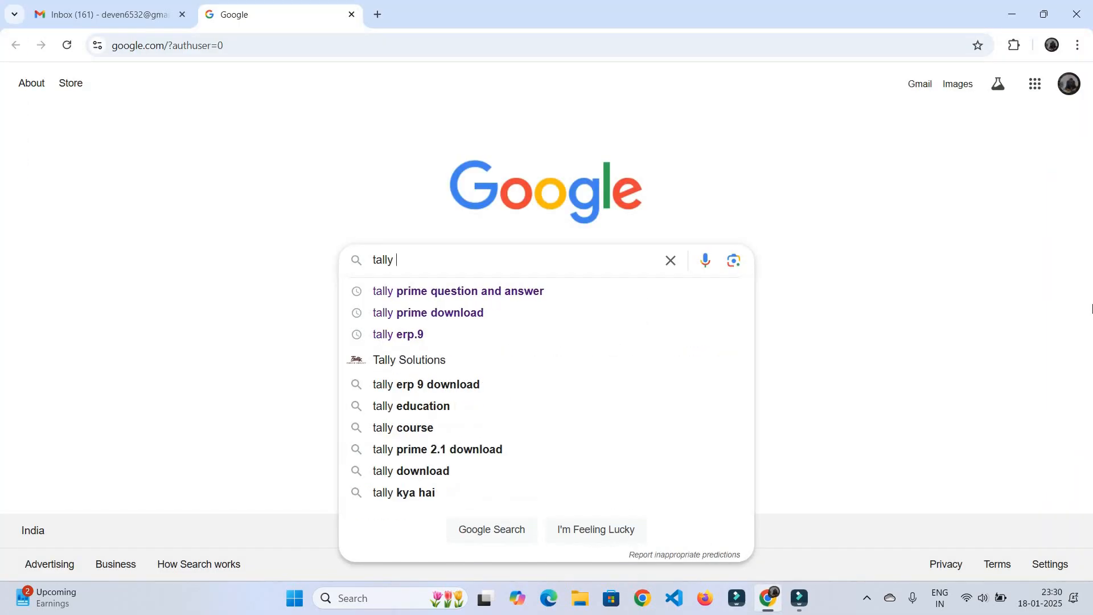
type("erp")
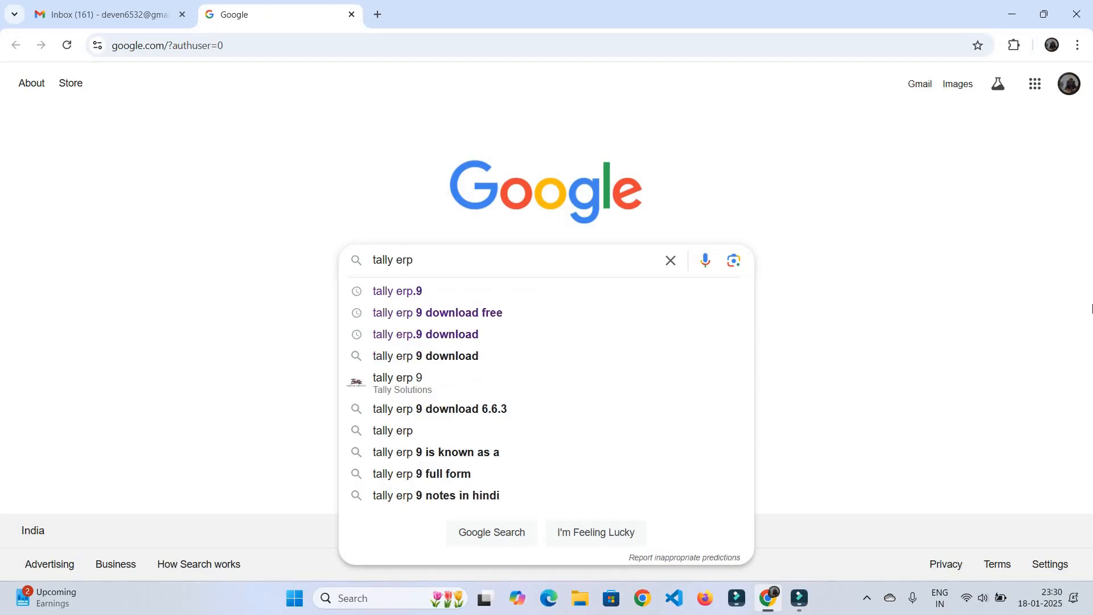
type(".9 d")
key("Down")
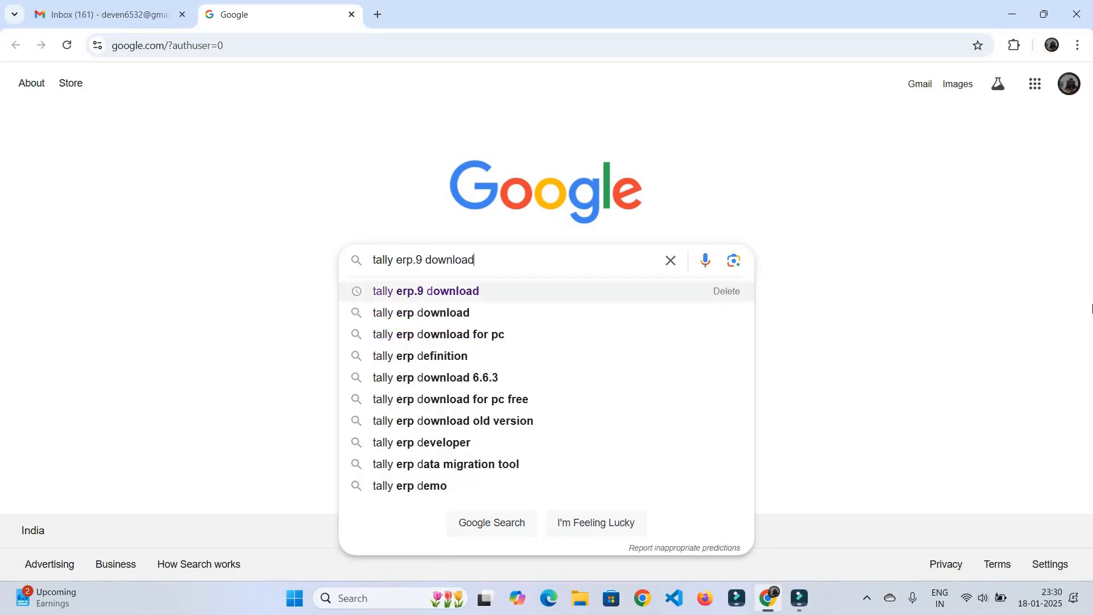
key("Return")
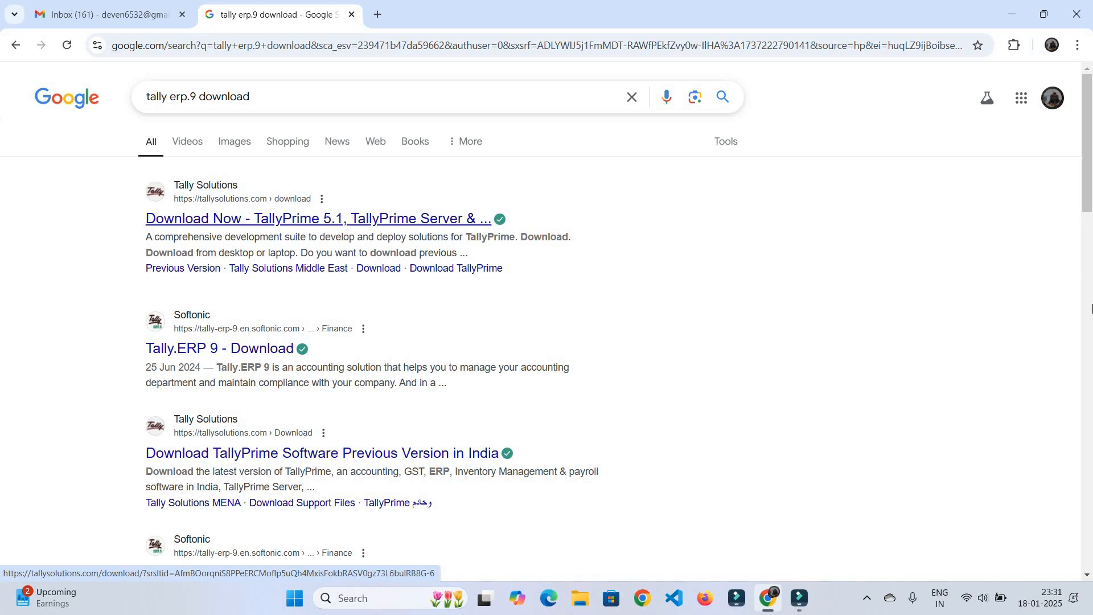
key("Return")
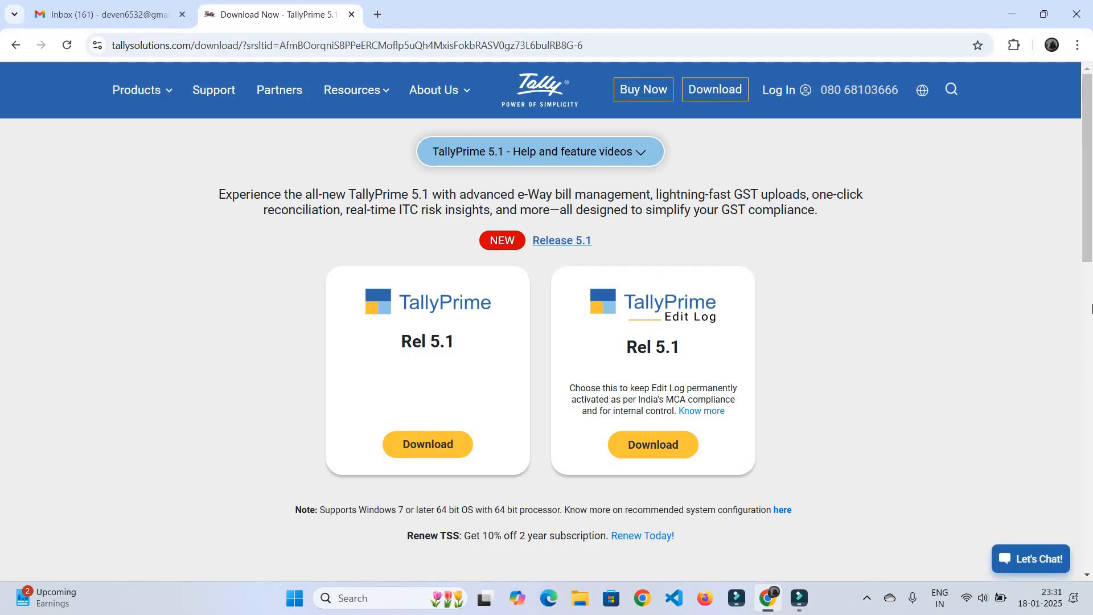
Open the previous versions and support files page on the Tally Solutions site
scroll(1091, 308, "down", 3)
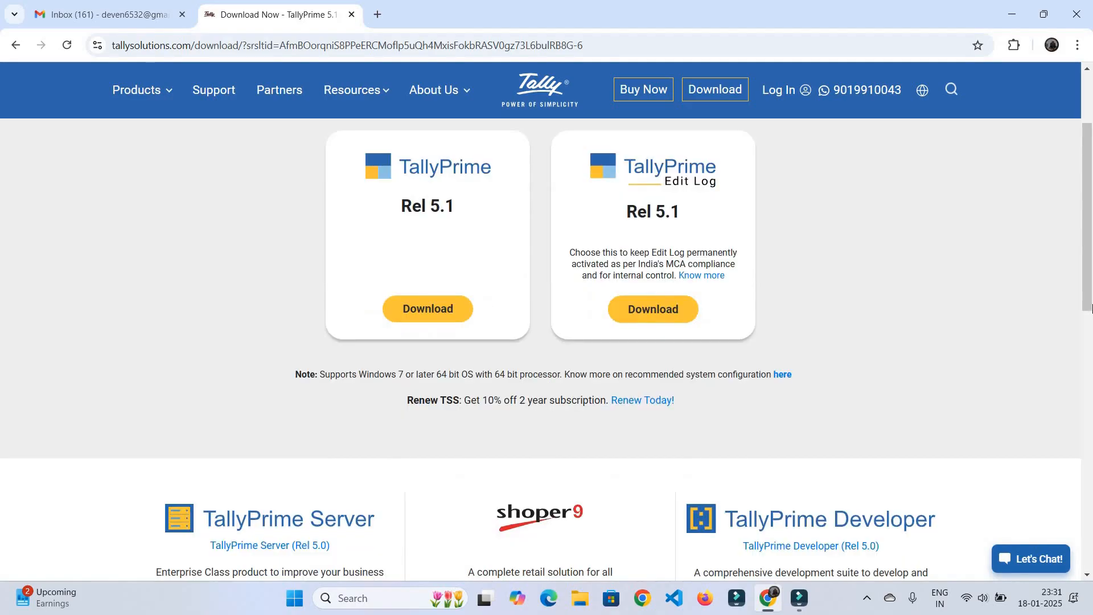
scroll(1091, 308, "down", 2)
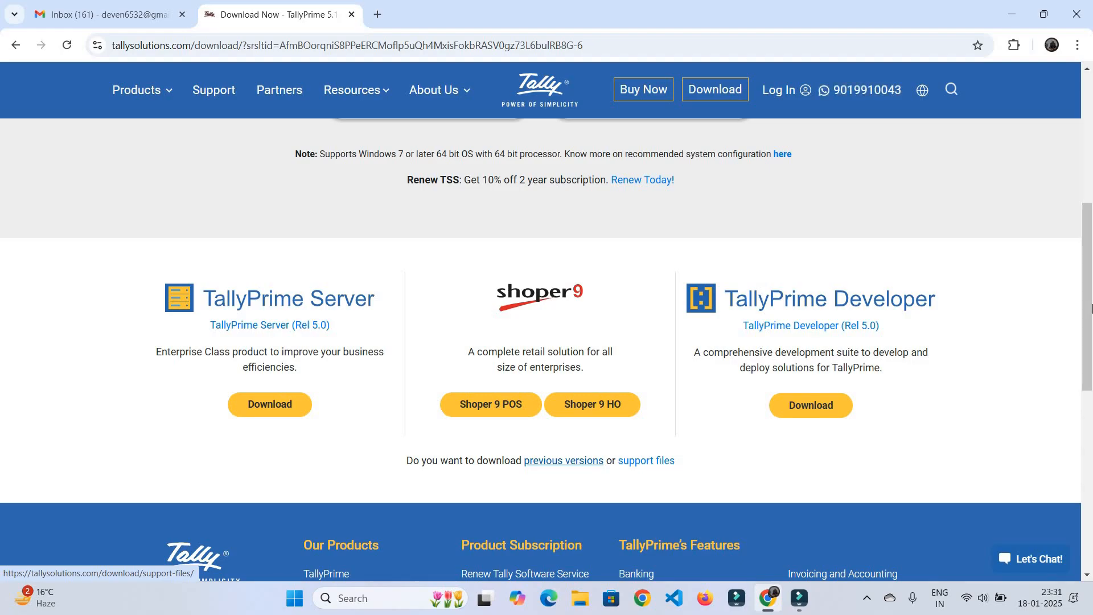
key("Return")
scroll(1092, 308, "down", 2)
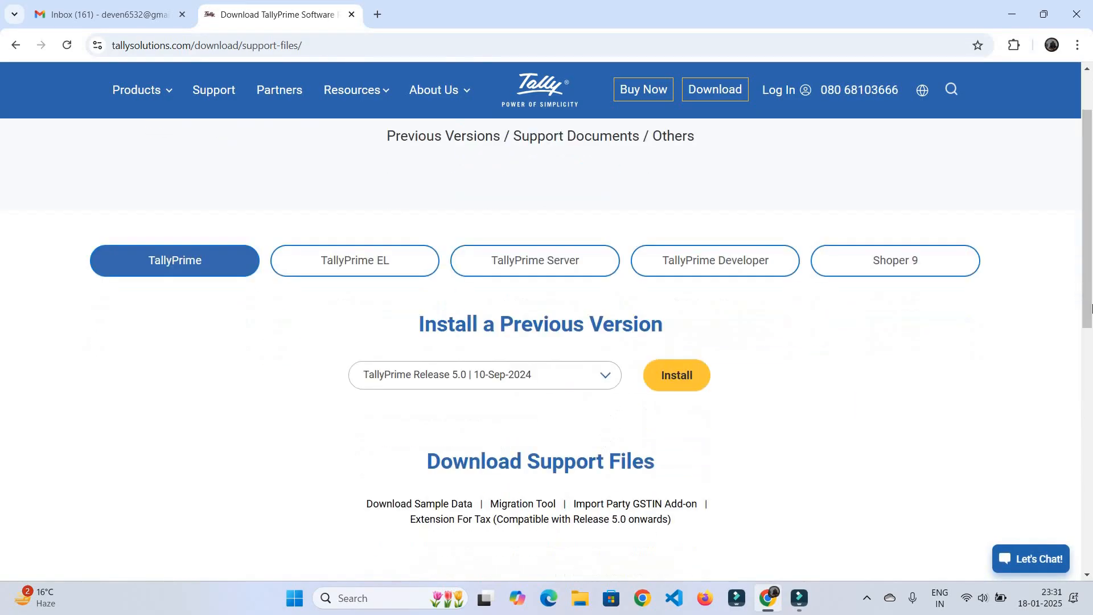
scroll(1092, 308, "down", 1)
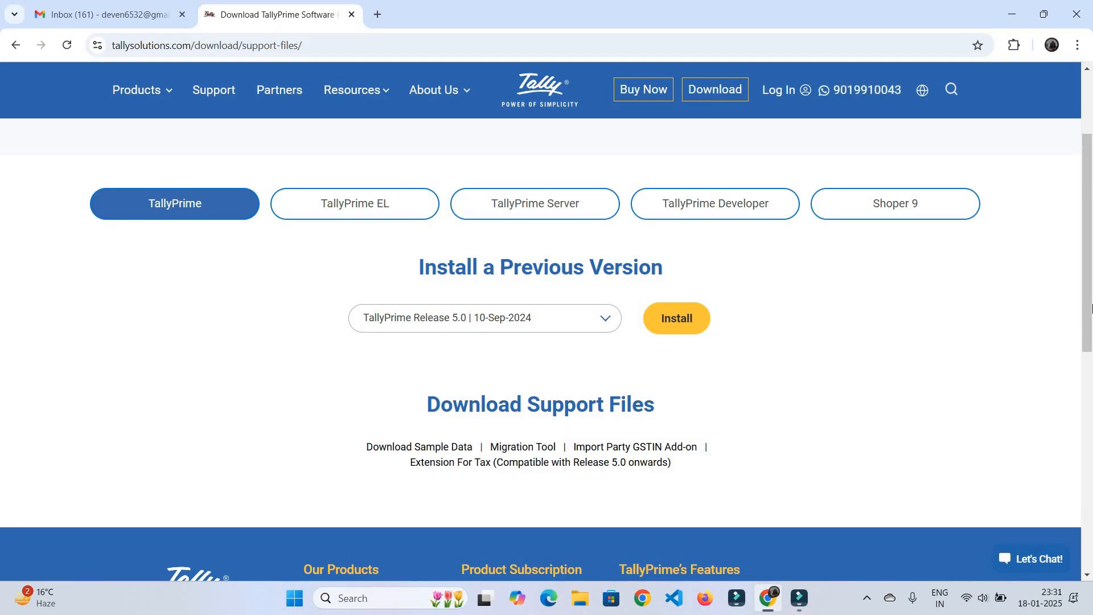
Choose Tally.ERP 9 Release 6.6.3 from the version list and download its setup.exe installer
left_click(485, 318)
scroll(484, 394, "down", 1)
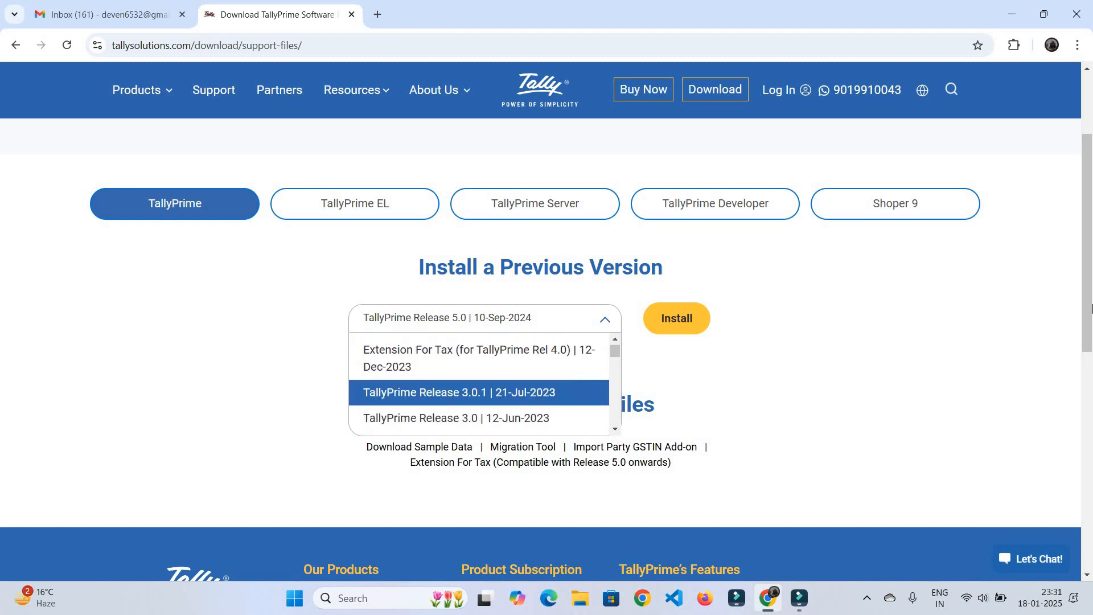
scroll(484, 391, "down", 4)
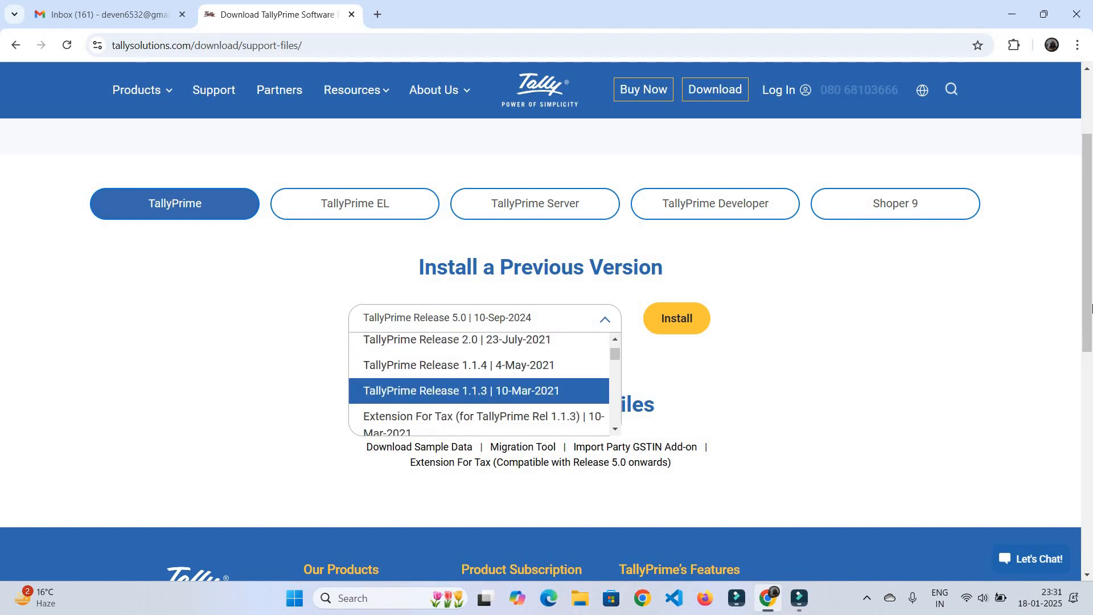
scroll(484, 391, "down", 2)
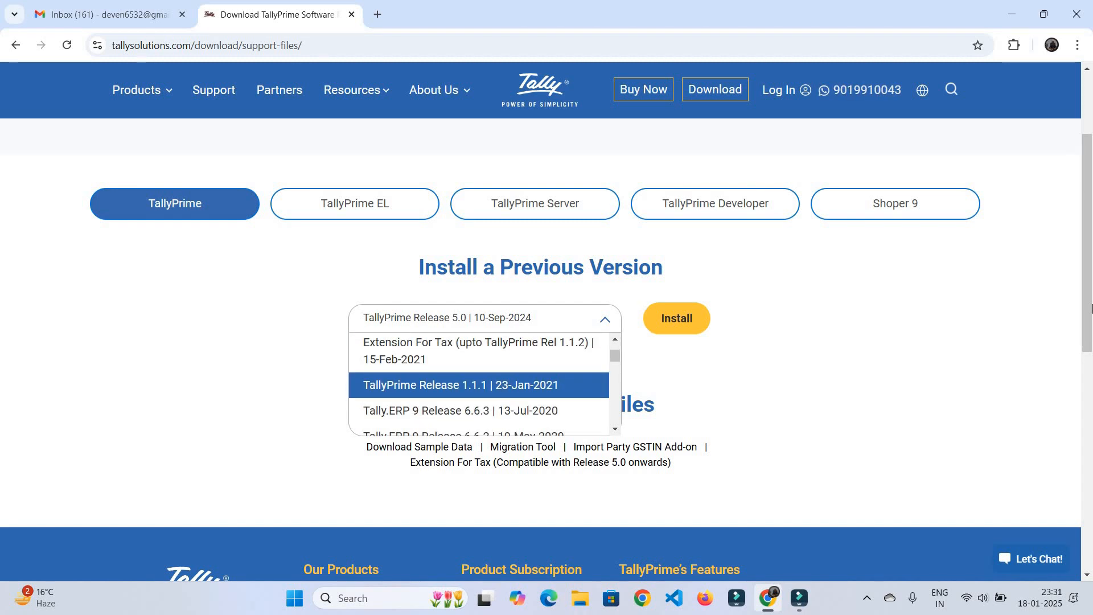
scroll(485, 383, "down", 1)
scroll(485, 377, "up", 1)
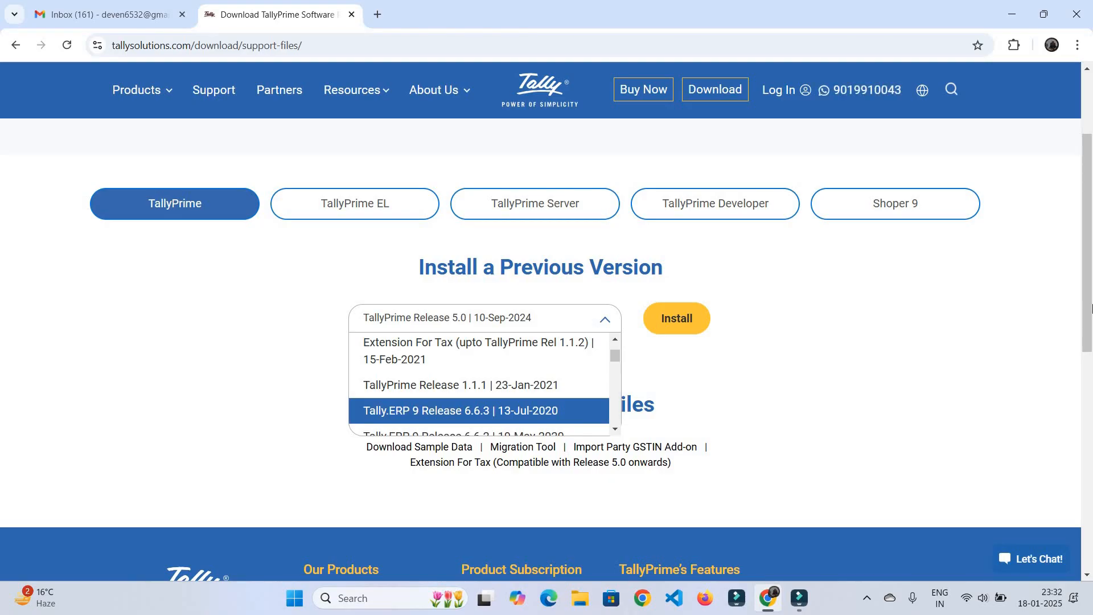
key("Return")
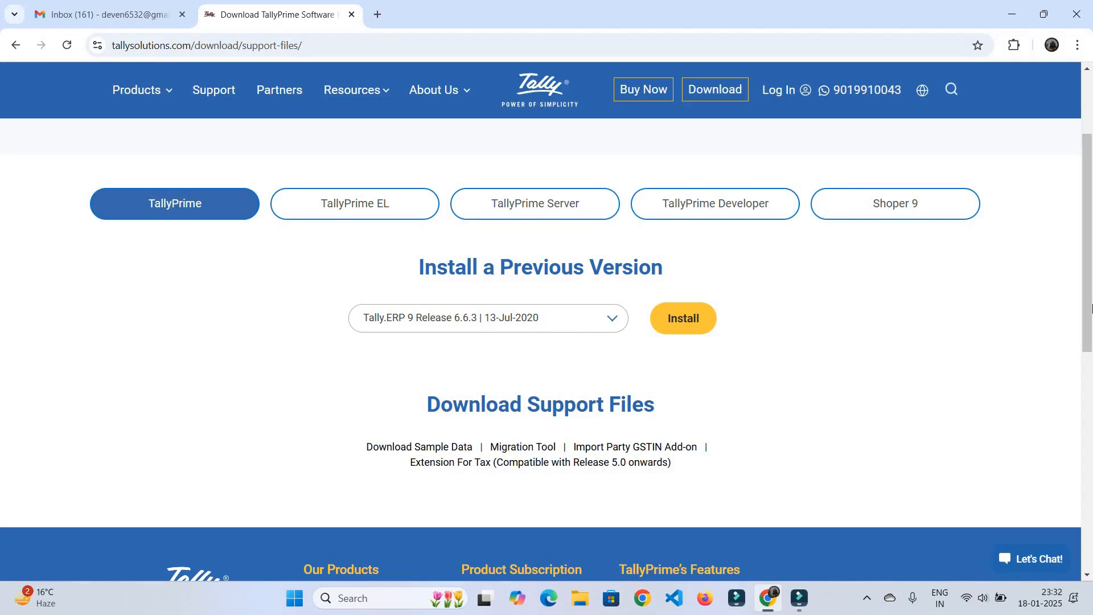
key("Tab")
key("Return")
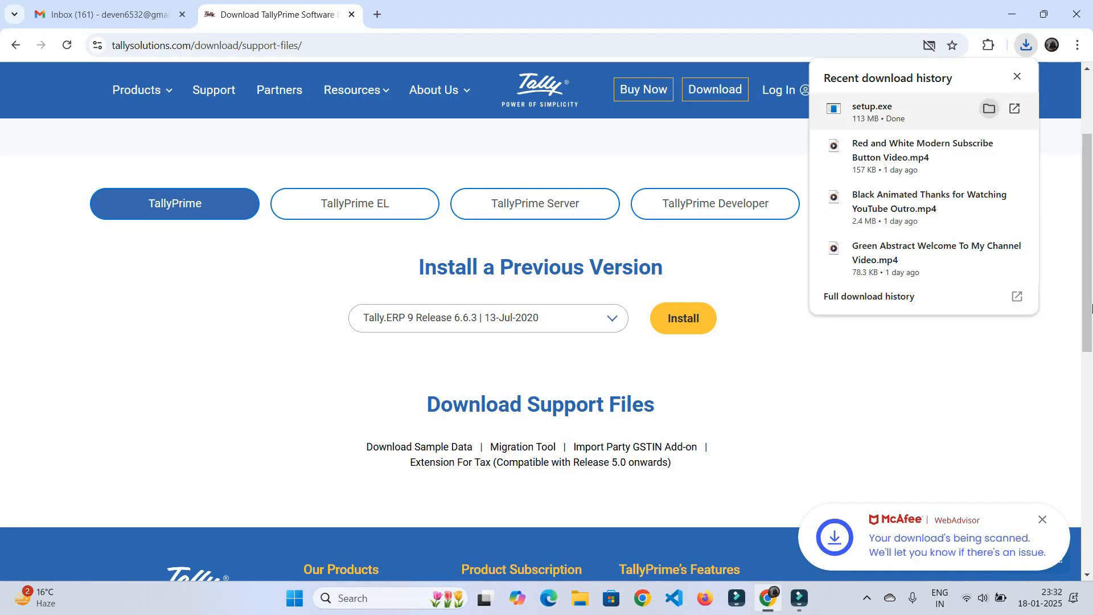
Minimize the browser and run the downloaded setup file from This PC > Downloads
left_click(1043, 13)
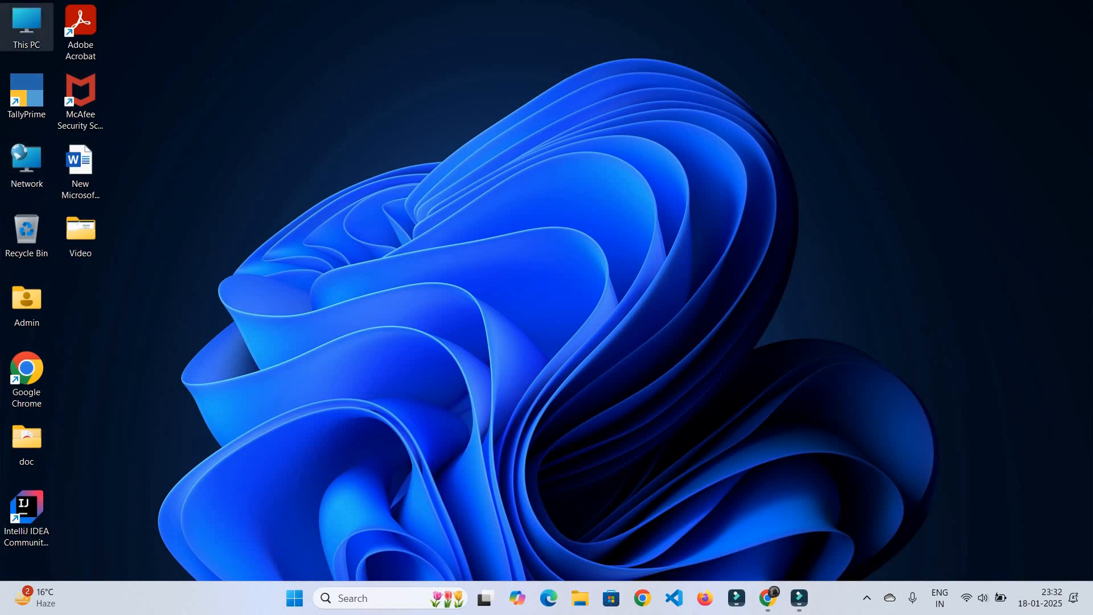
double_click(27, 25)
left_click(65, 227)
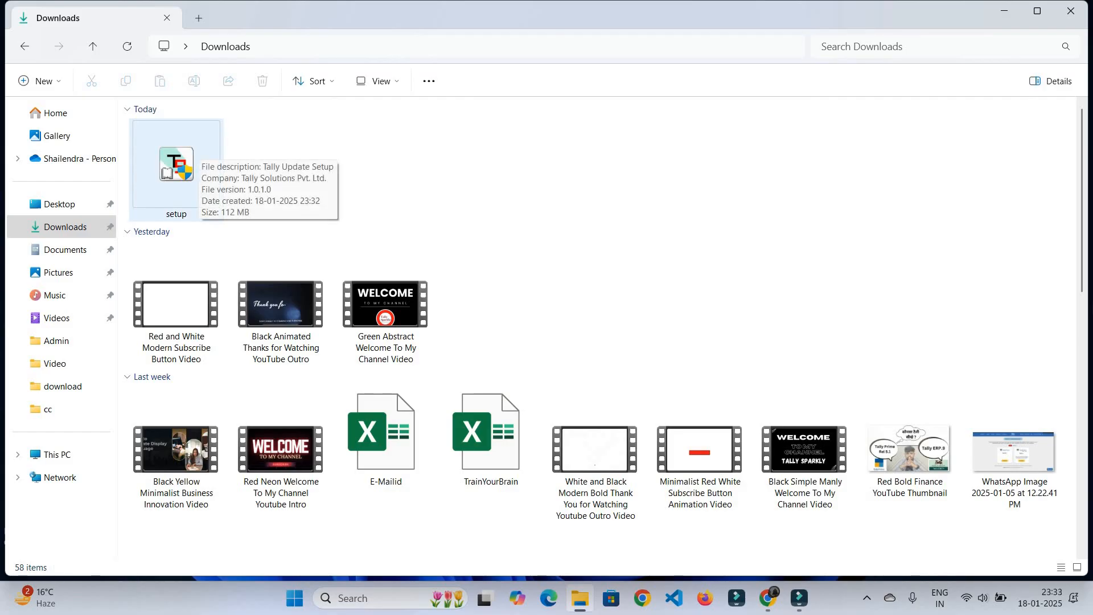
double_click(194, 153)
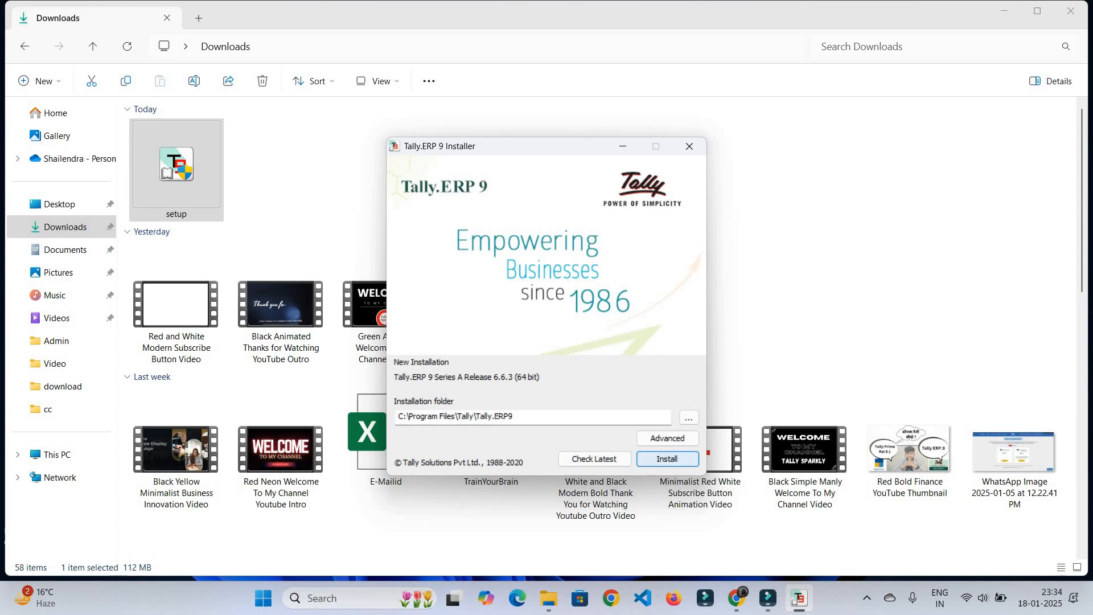
Install Tally.ERP 9 Release 6.6.3, close the Downloads window, and quit Tally
left_click(667, 459)
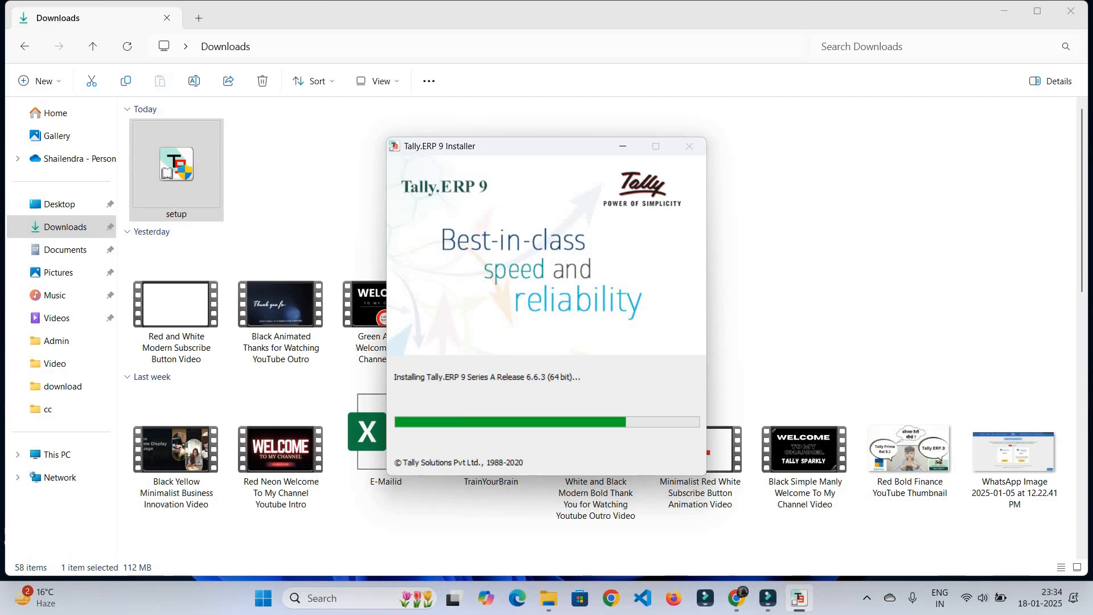
key("Return")
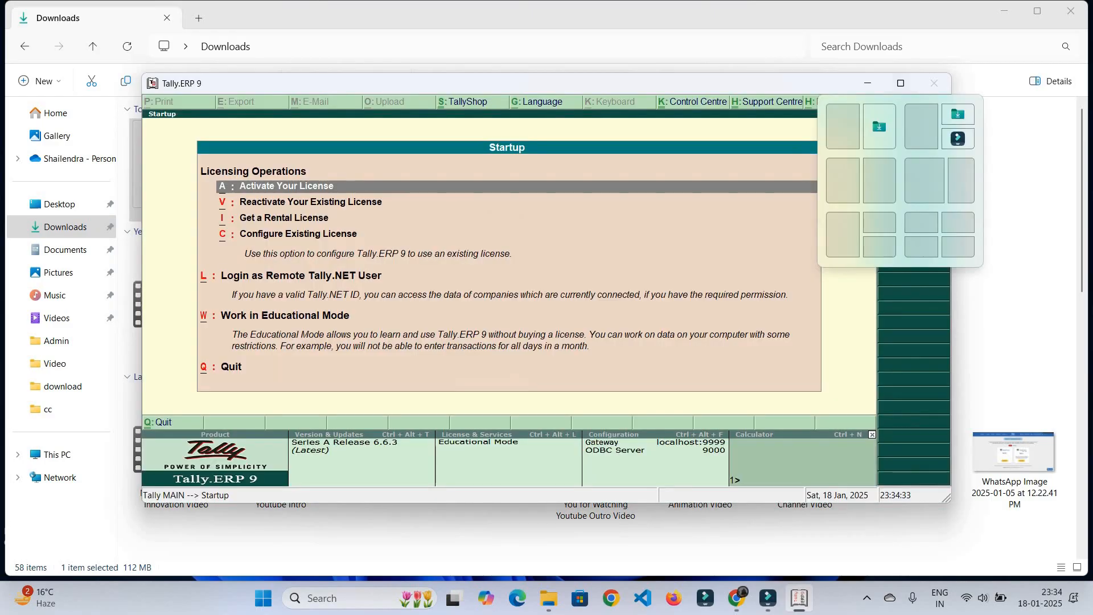
left_click(1012, 188)
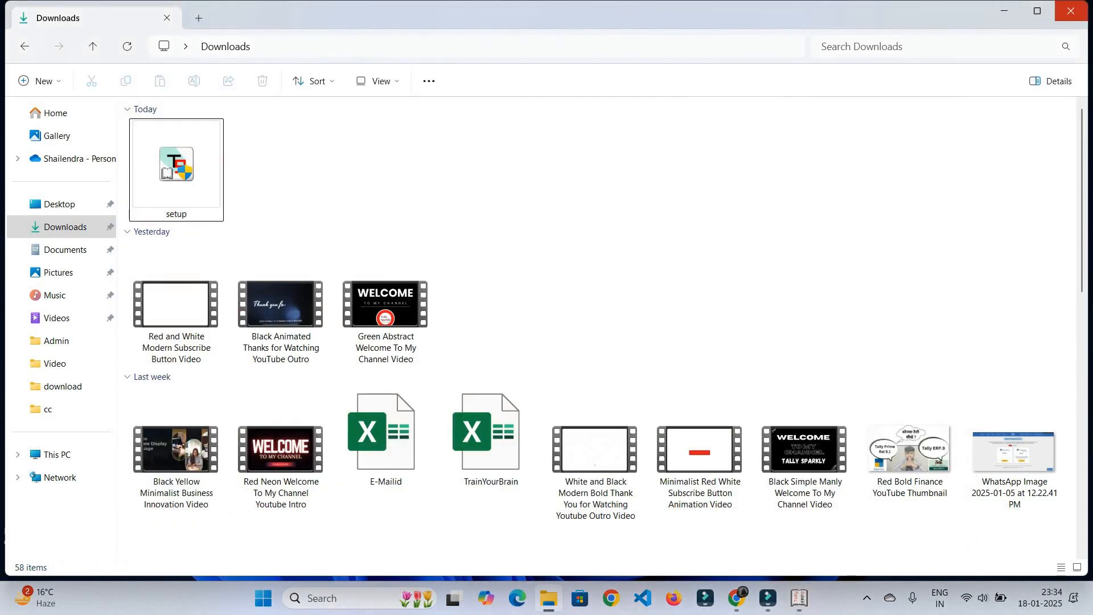
left_click(1070, 10)
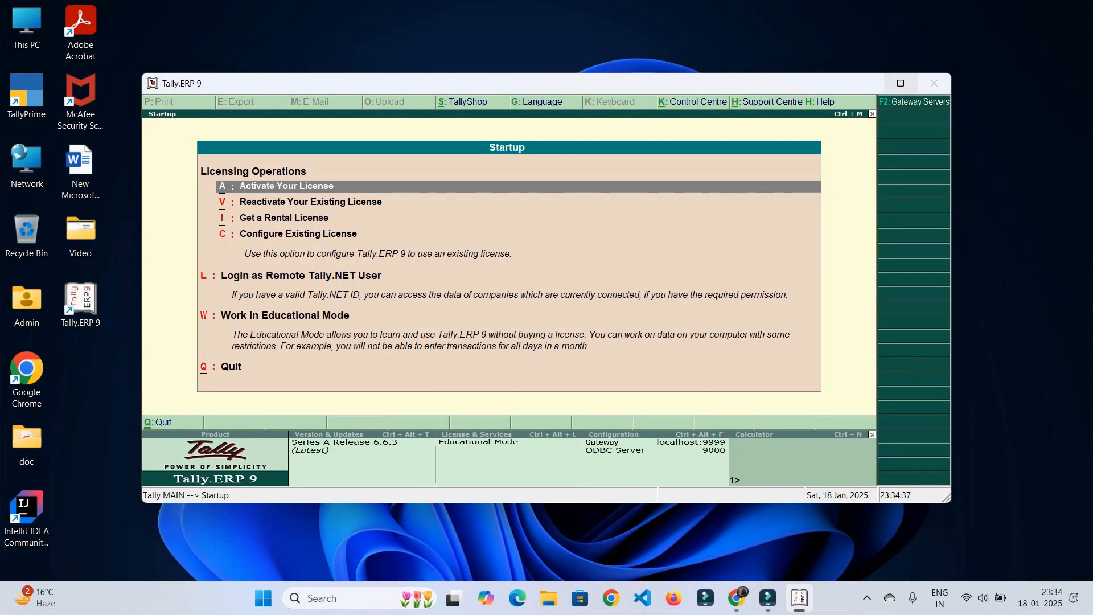
key("Escape")
key("Return")
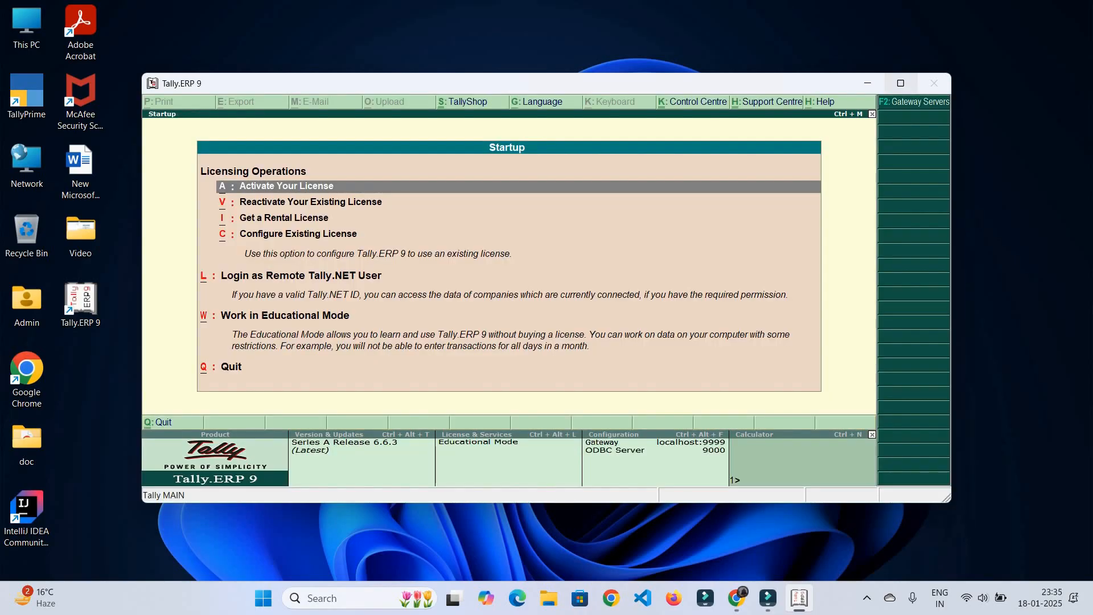
Maximize Tally, try reactivating the existing license, decline admin restart, and quit Tally
left_click(900, 83)
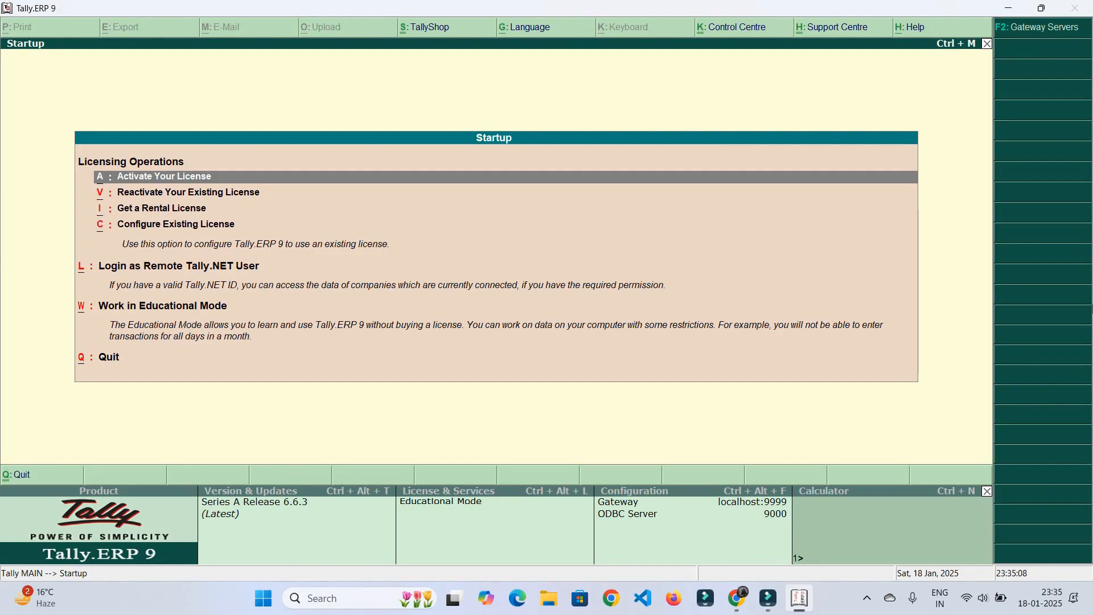
key("Down")
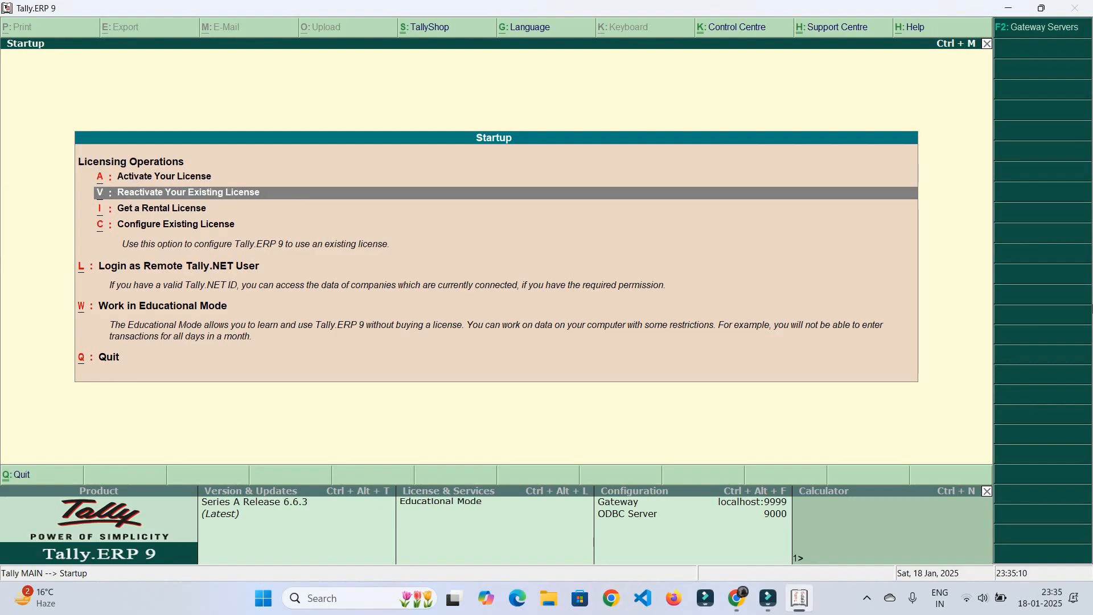
key("Return")
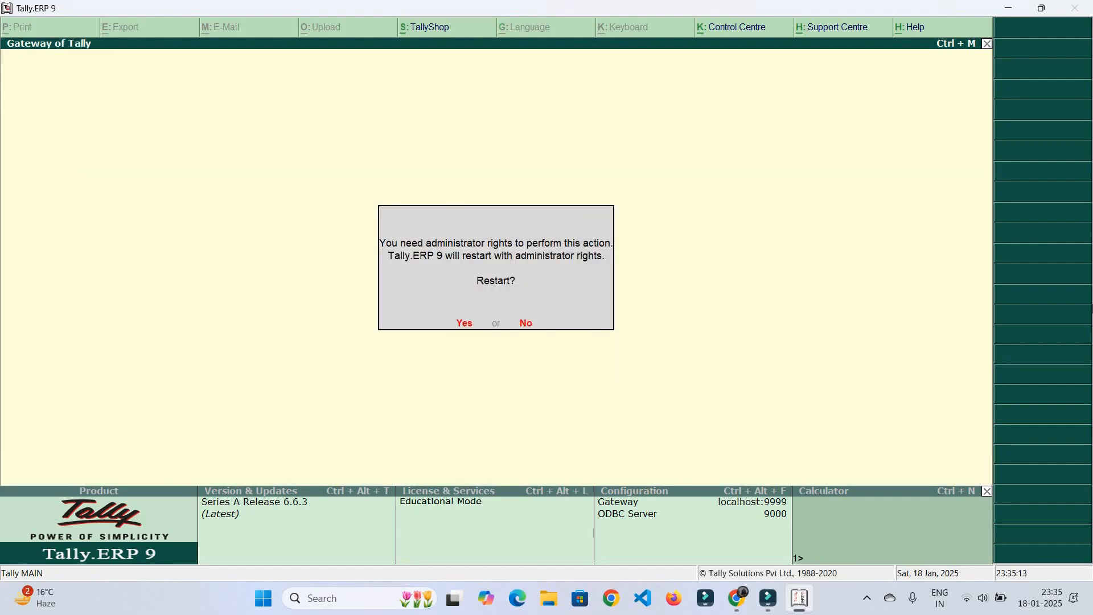
key("Escape")
key("Escape")
key("Escape")
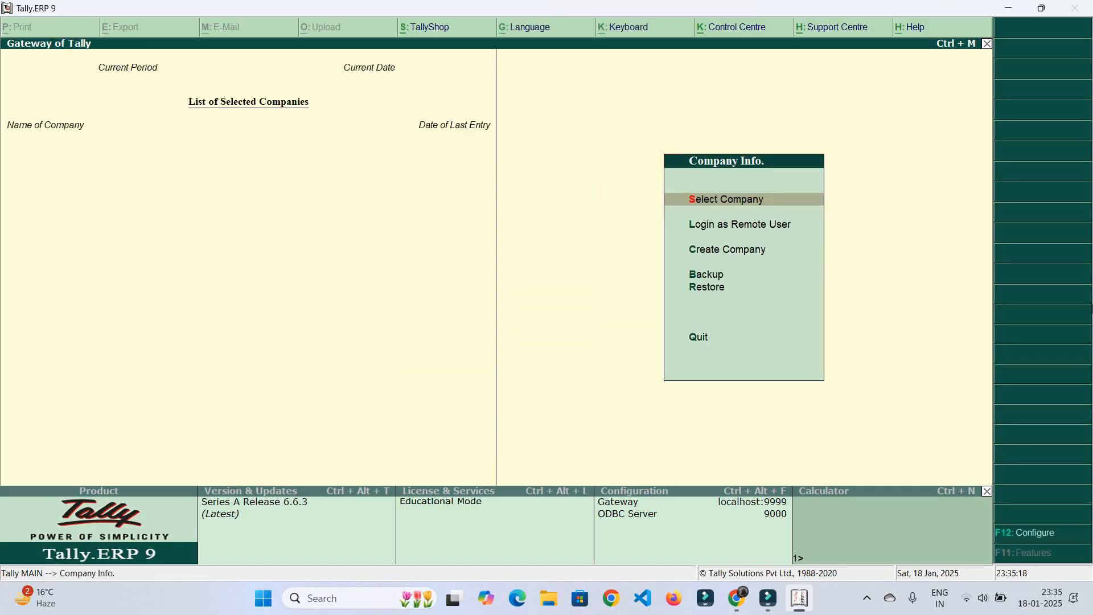
key("Escape")
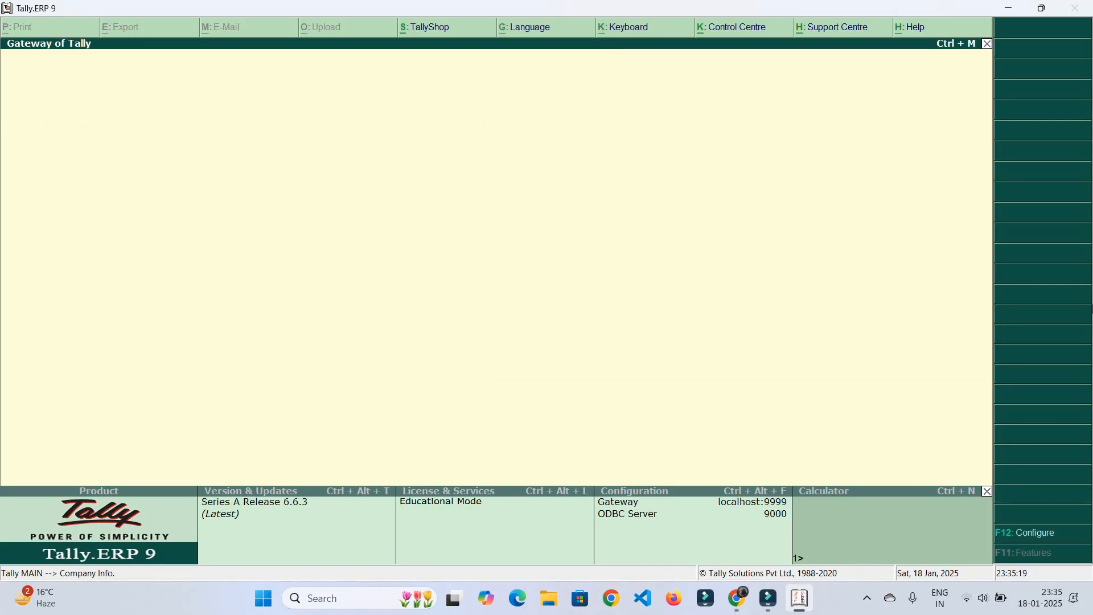
key("Return")
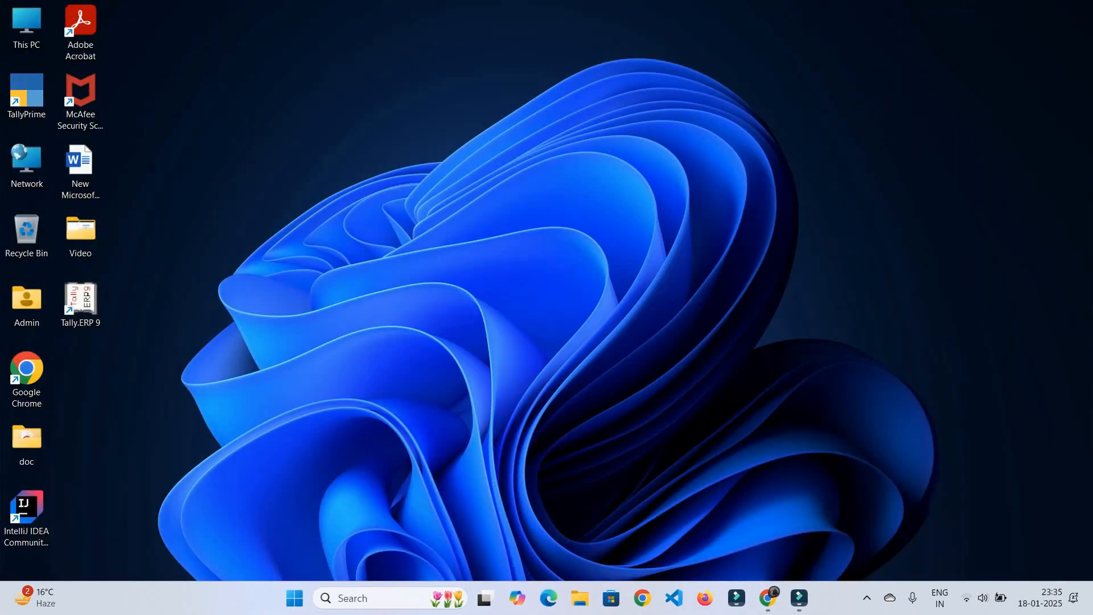
Relaunch Tally.ERP 9 from the desktop and start it in Educational Mode
double_click(80, 305)
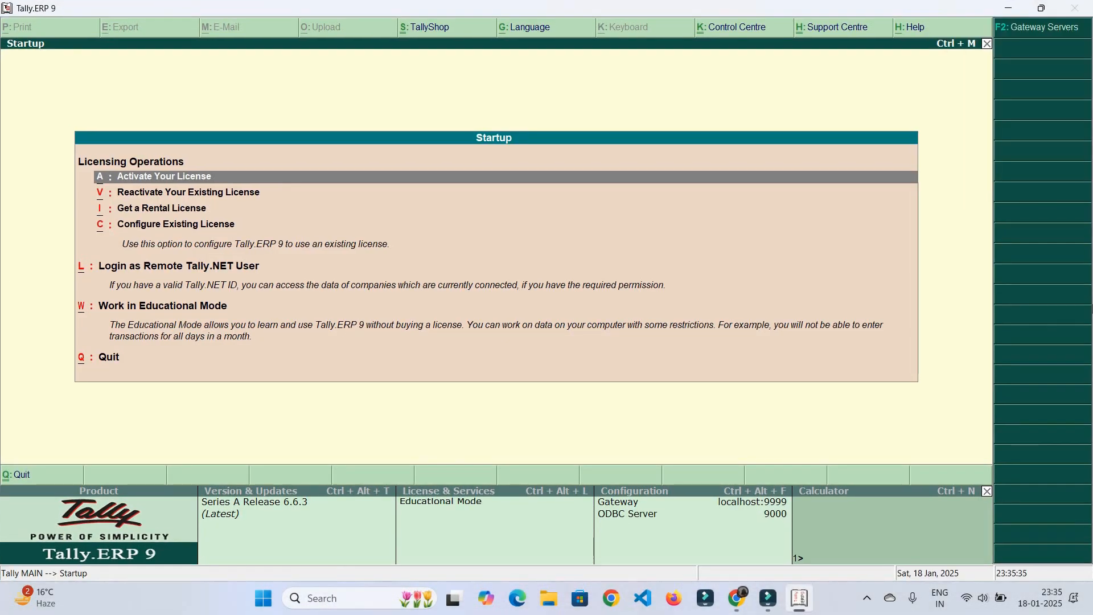
key("Down")
key("Down")
key("Down")
key("Down")
key("Down")
key("Down")
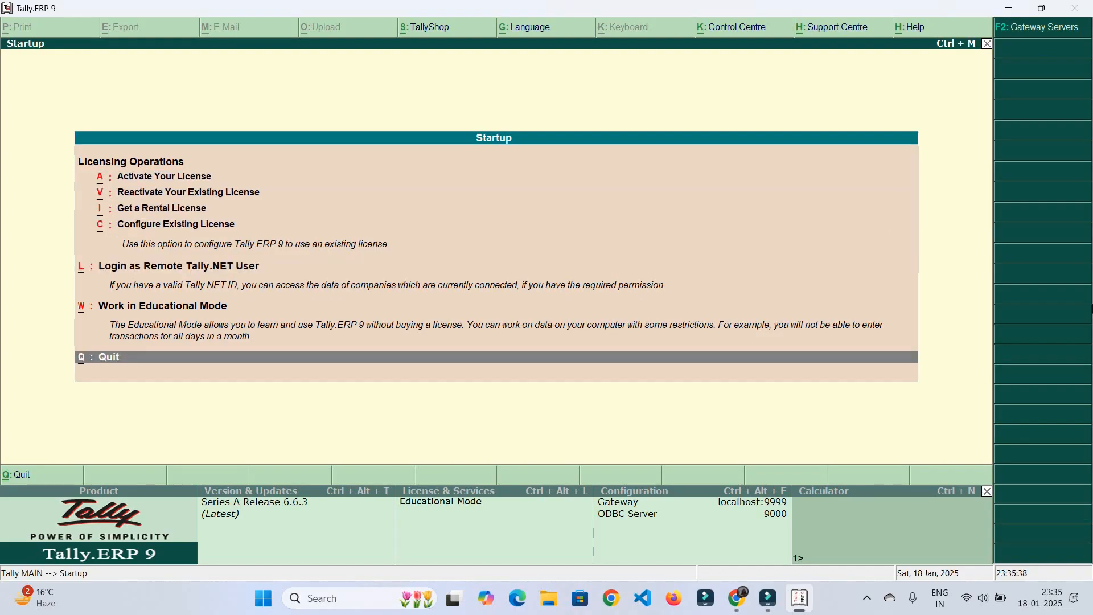
key("Up")
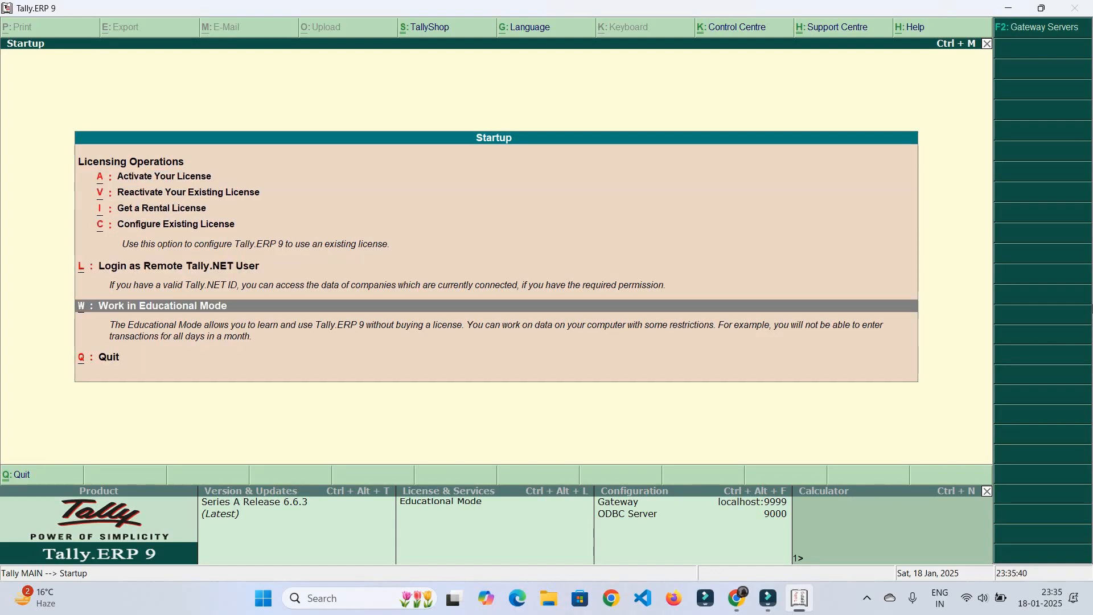
key("Return")
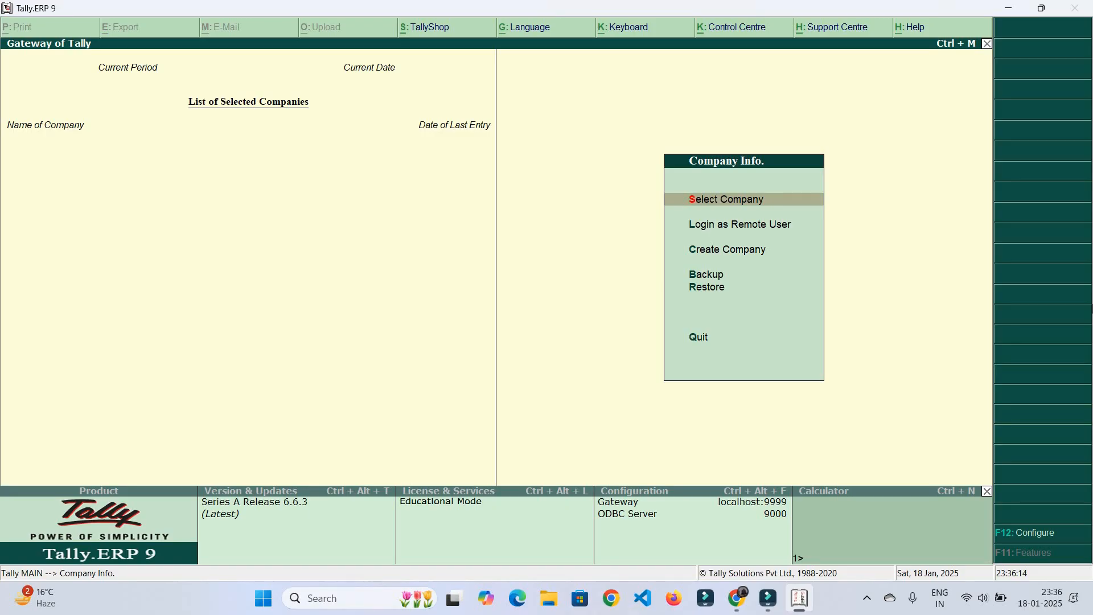
Check Select Company, find no companies listed, and begin Create Company instead
key("Return")
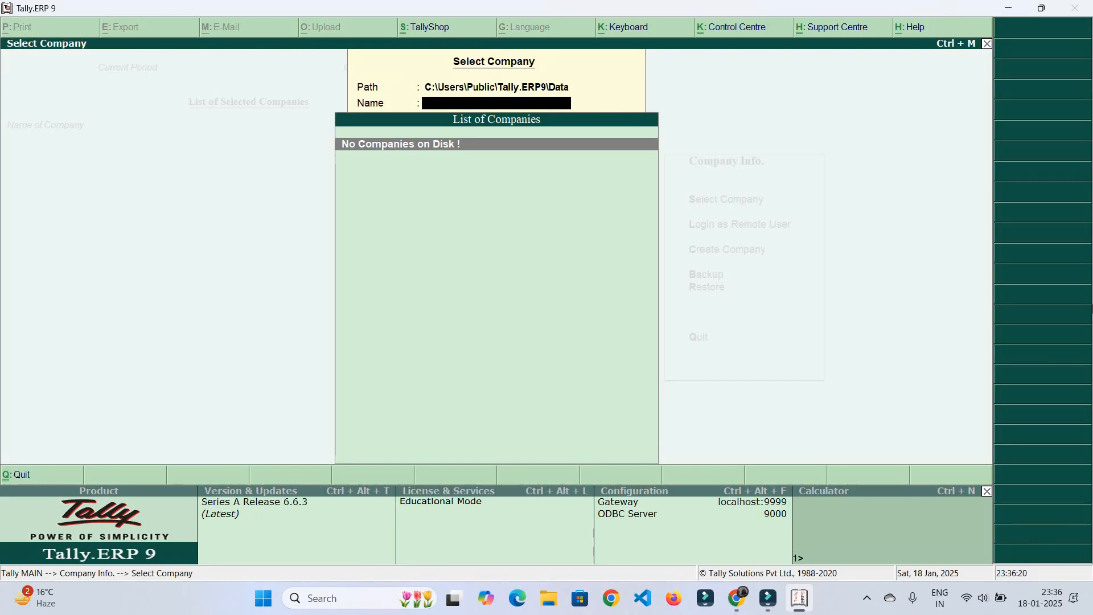
key("Escape")
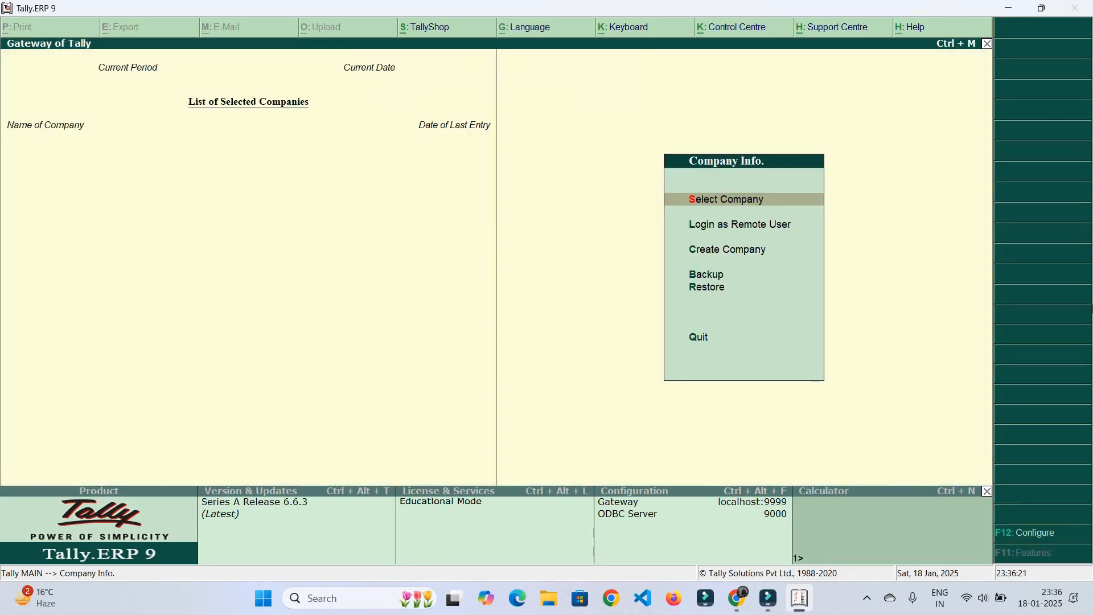
key("Down")
key("Down")
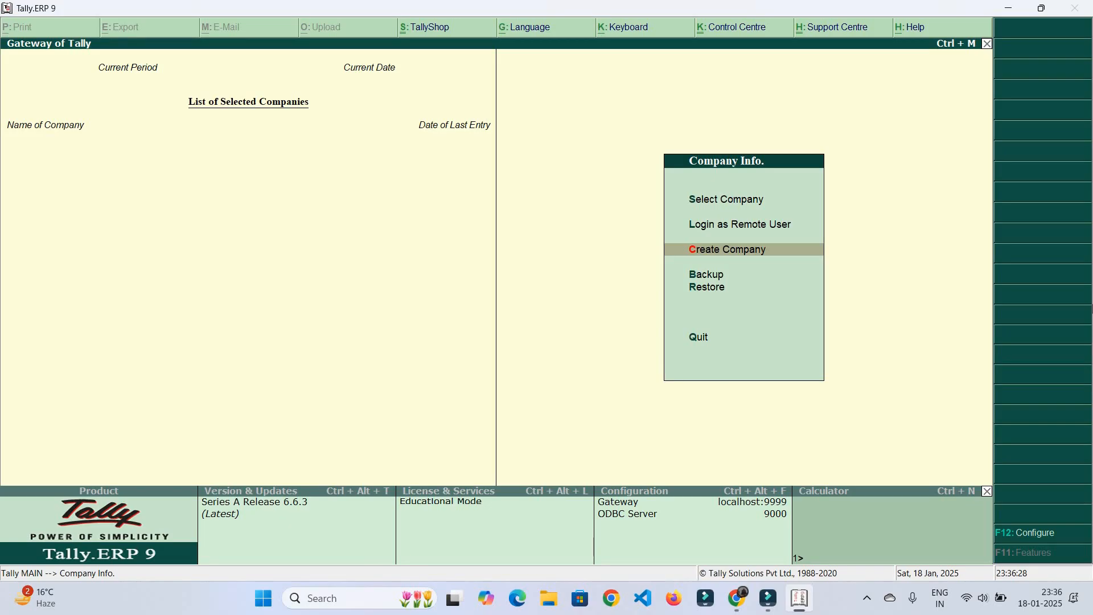
key("Return")
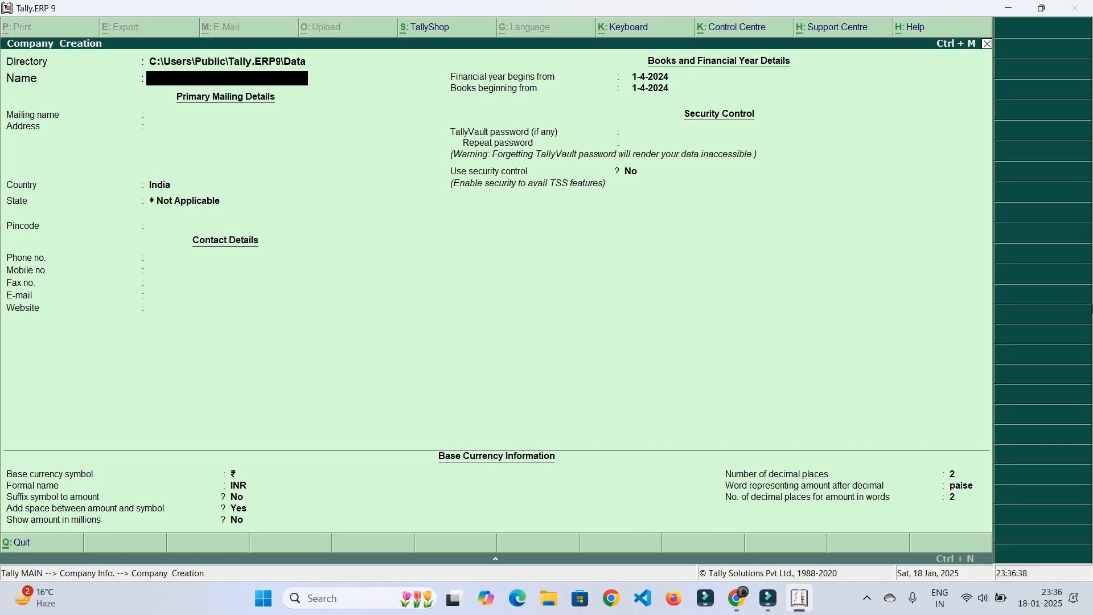
type("Tally Sparkly")
key("Return")
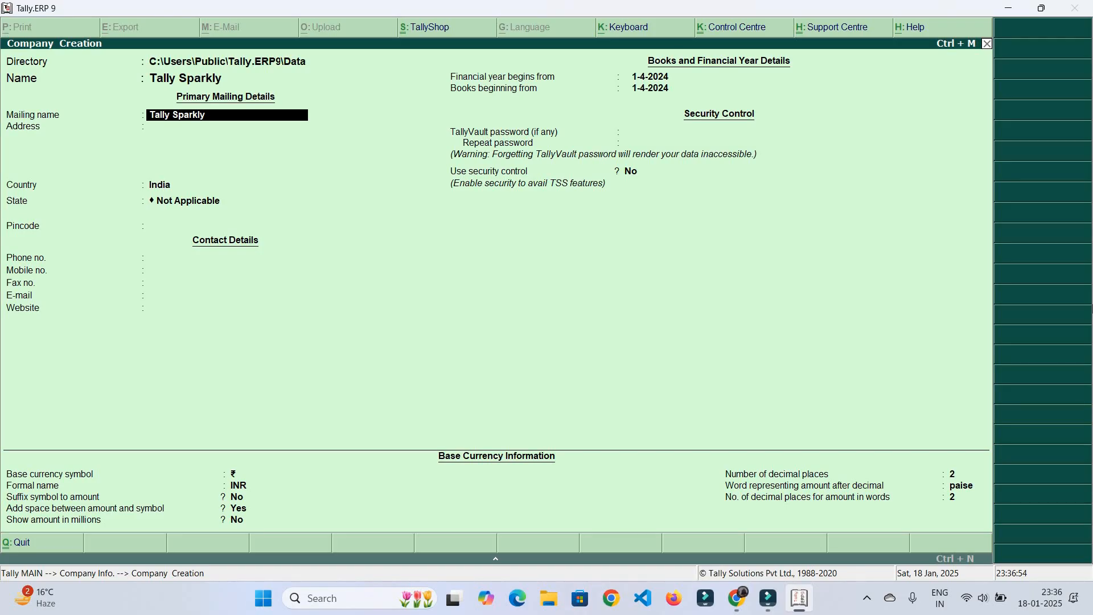
key("Return")
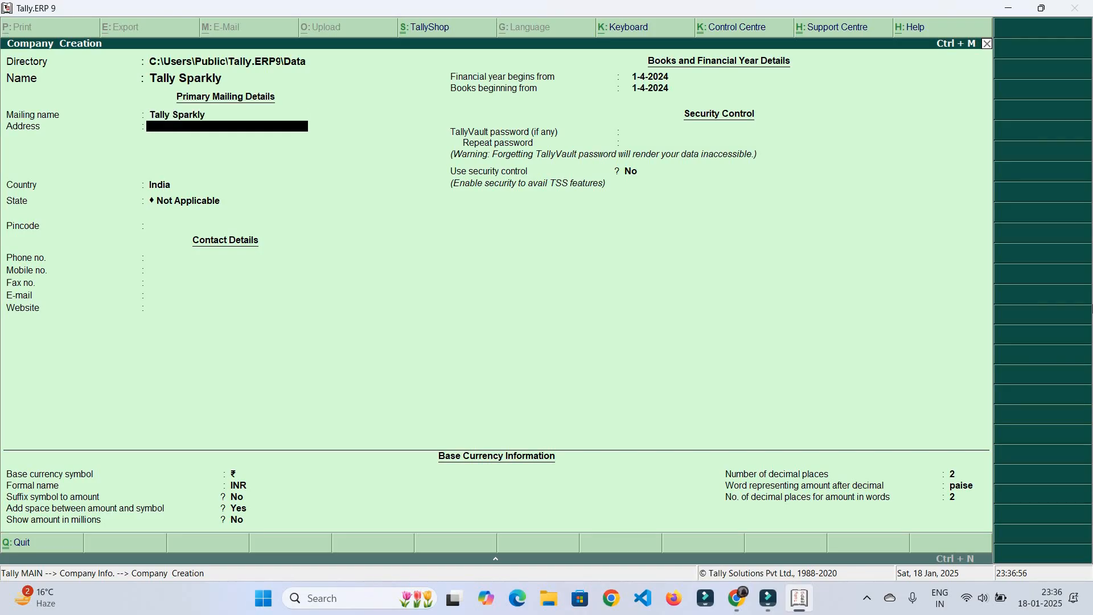
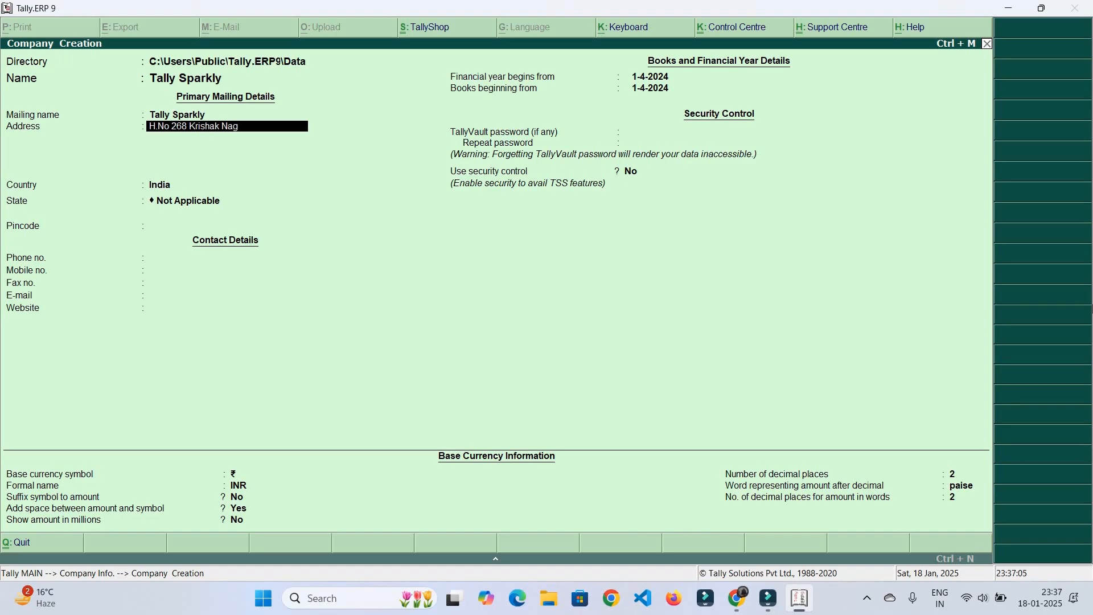
key("Return")
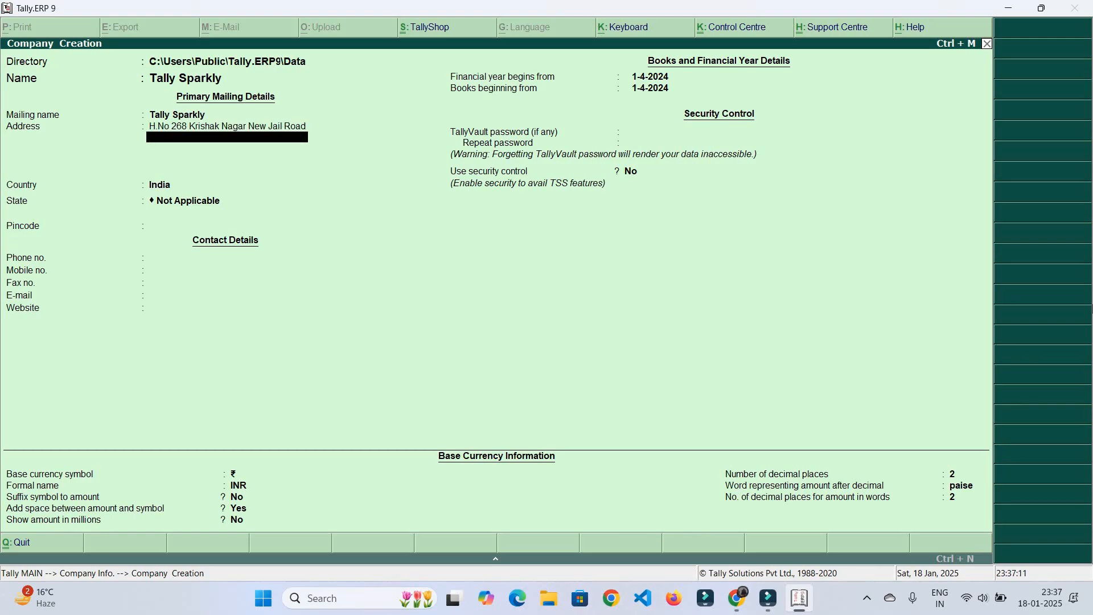
key("Return")
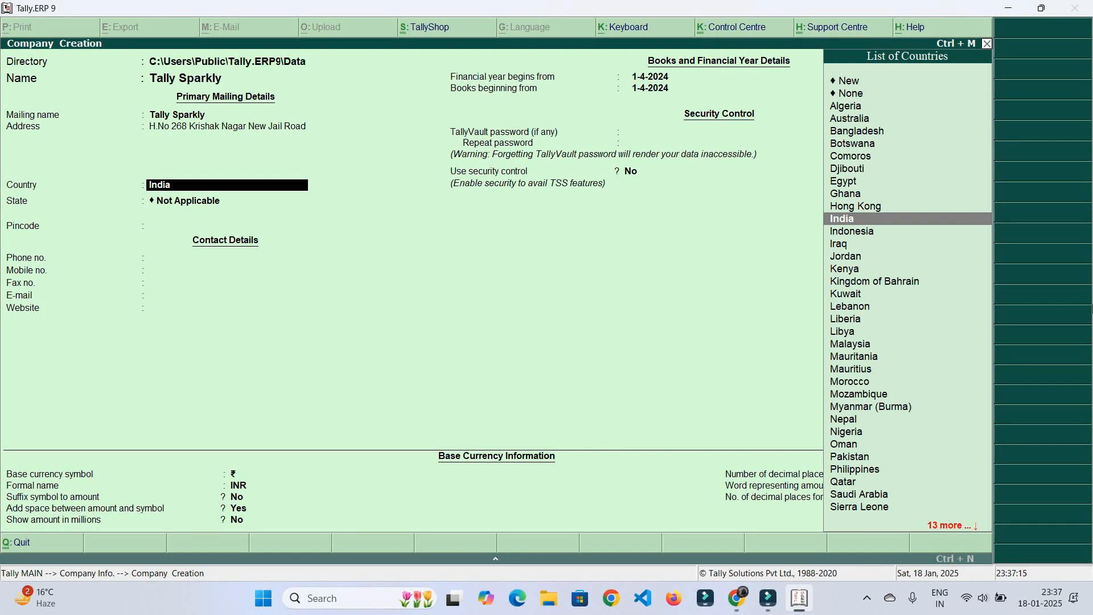
Set country India, state Madhya Pradesh and pincode 462038, then save the company
key("Return")
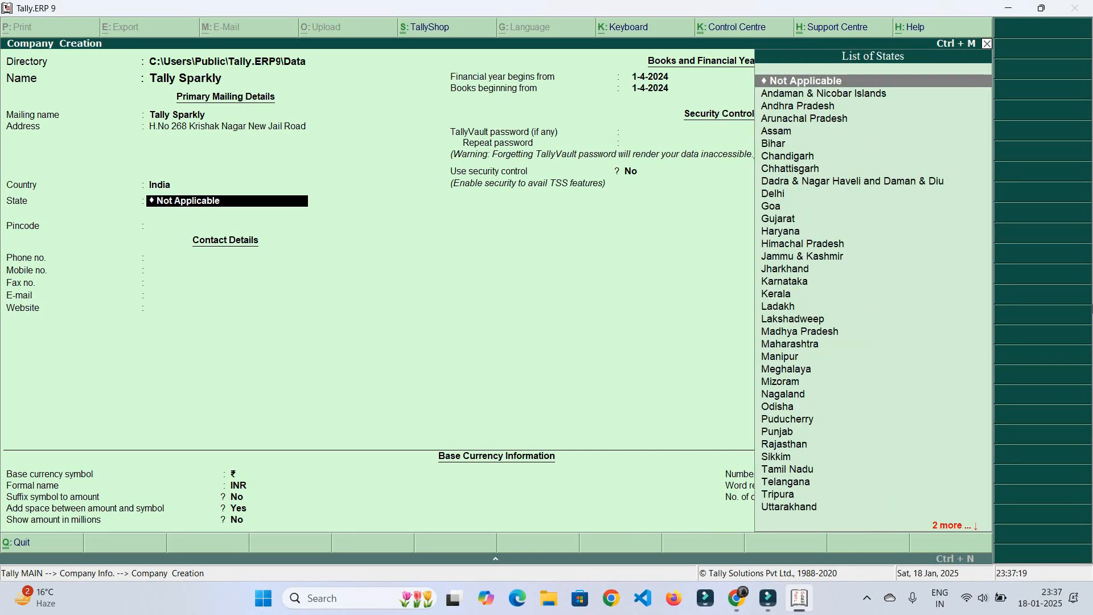
type("M")
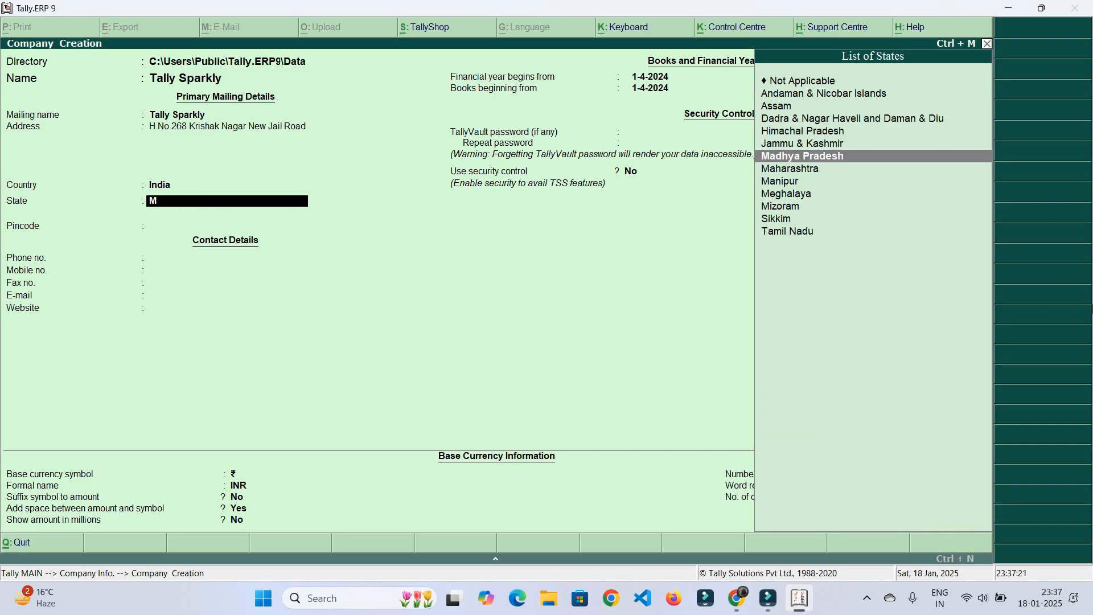
key("Return")
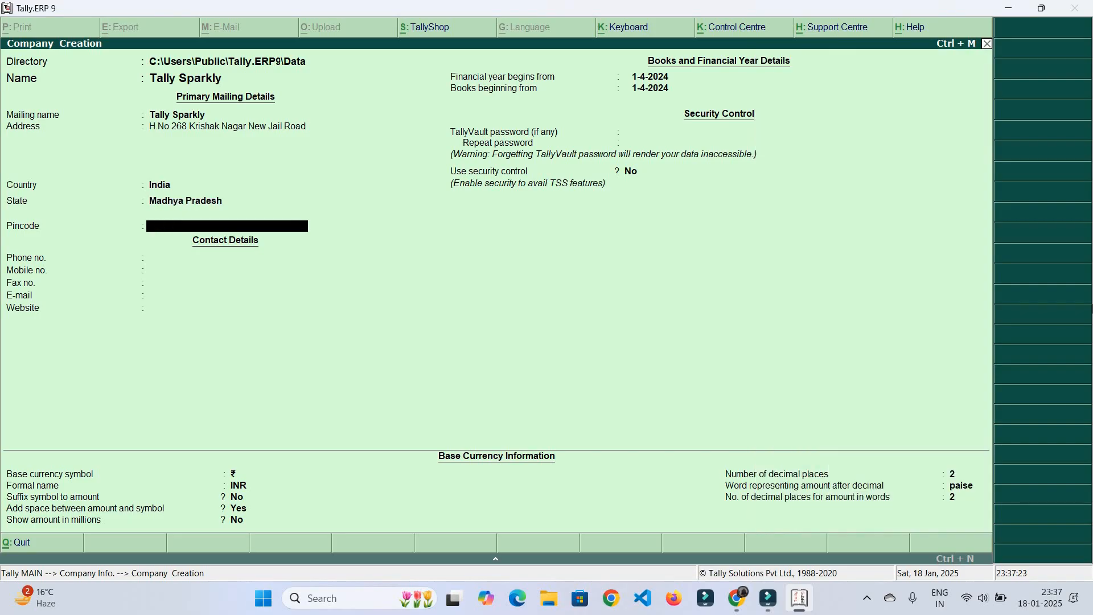
type("462038")
key("Return")
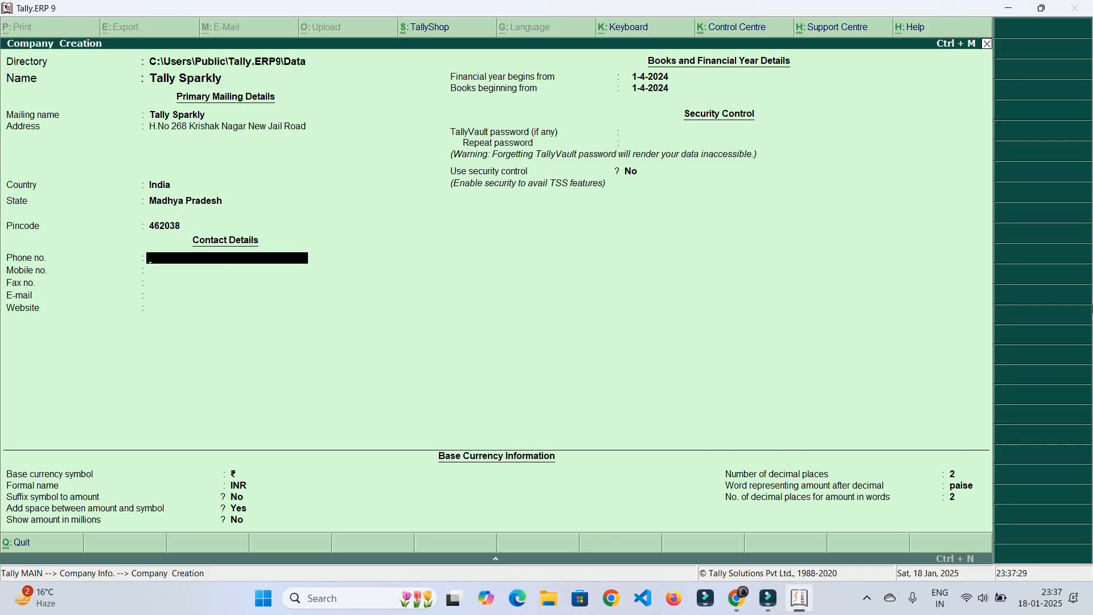
key("Return")
key("Return")
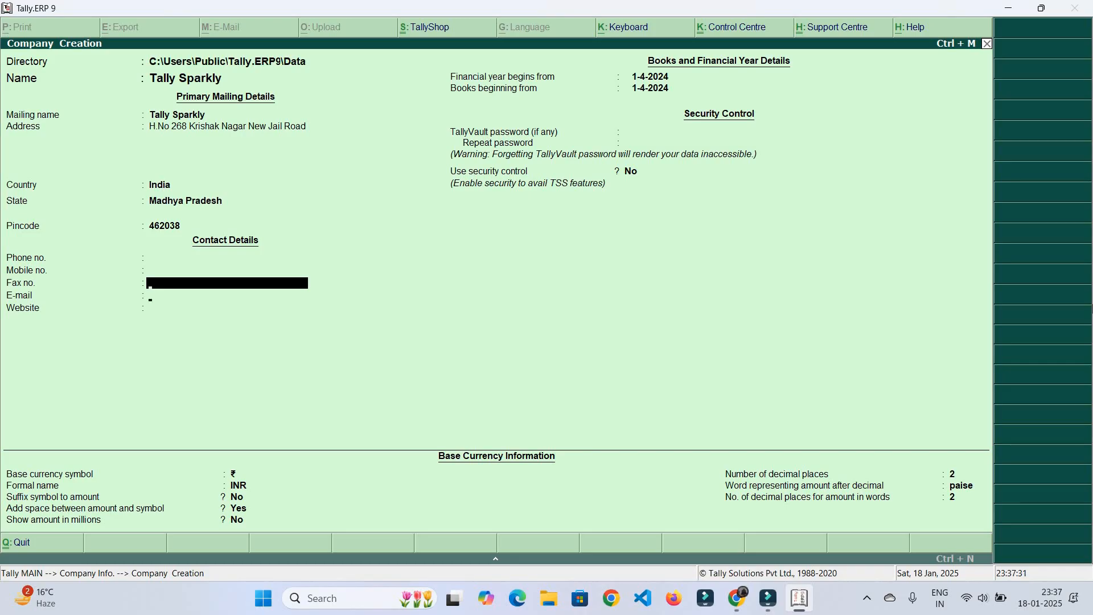
key("Return")
key("Return")
key("Return")
key("Return")
key("Return")
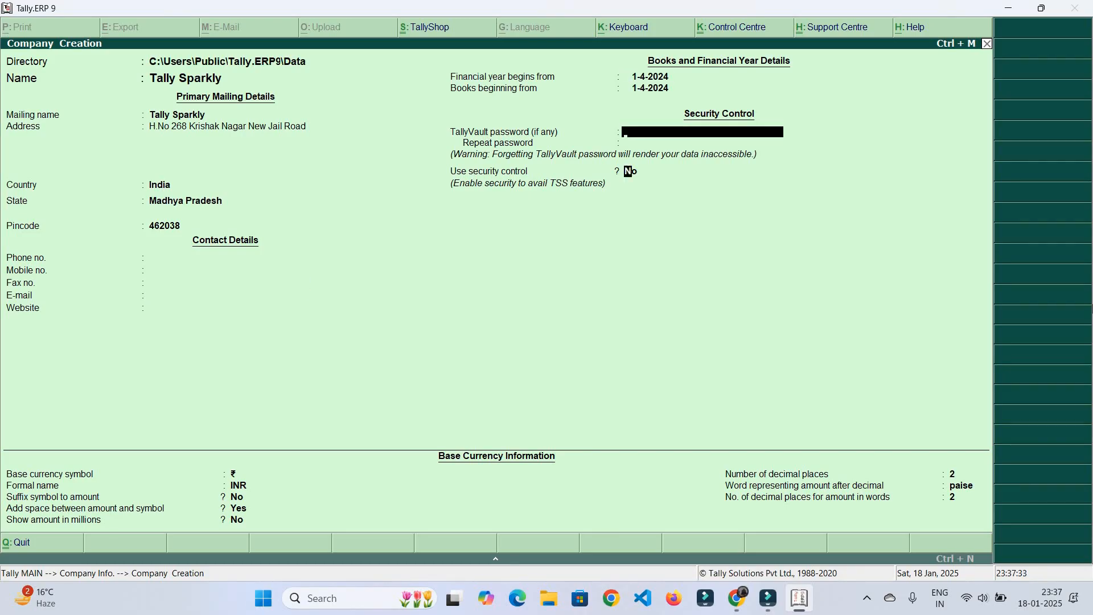
key("Return")
key("Return")
key("Return")
key("Return")
key("Return")
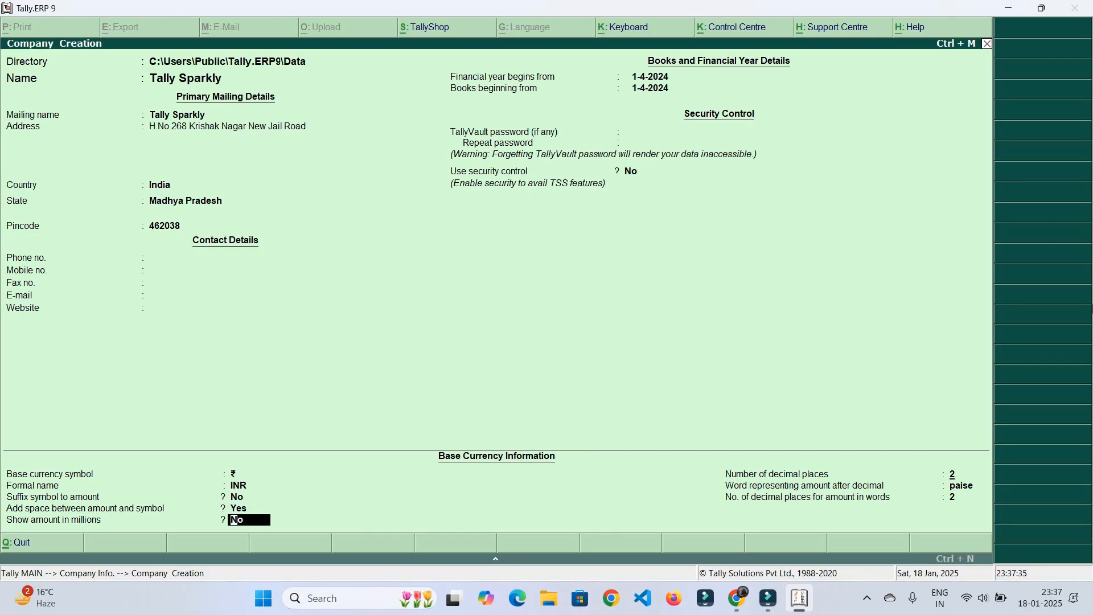
key("Return")
key("Return")
key("Return")
key("Return")
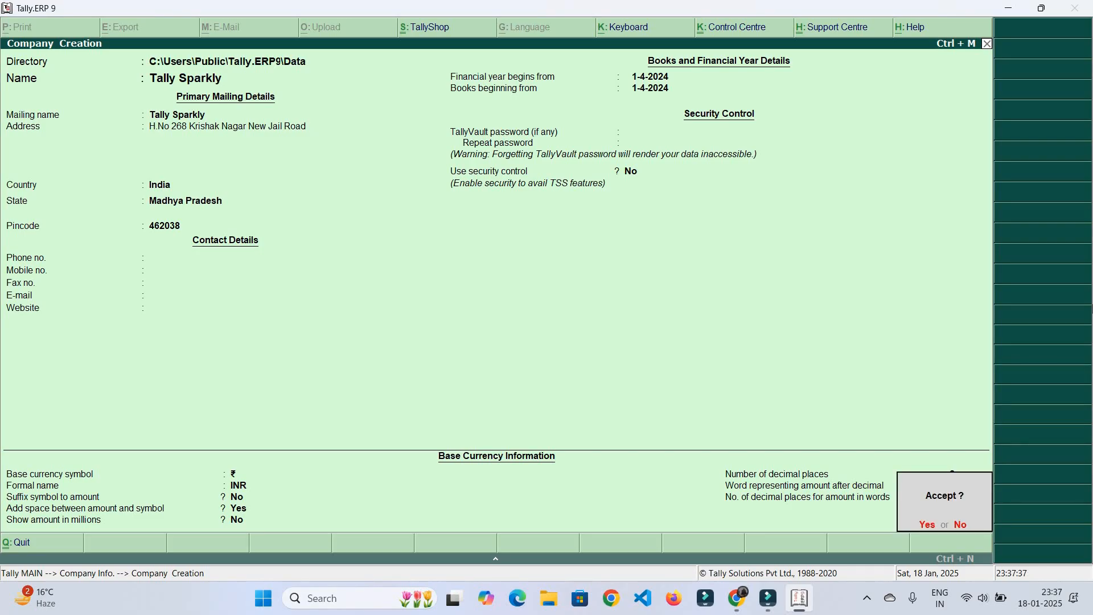
key("Return")
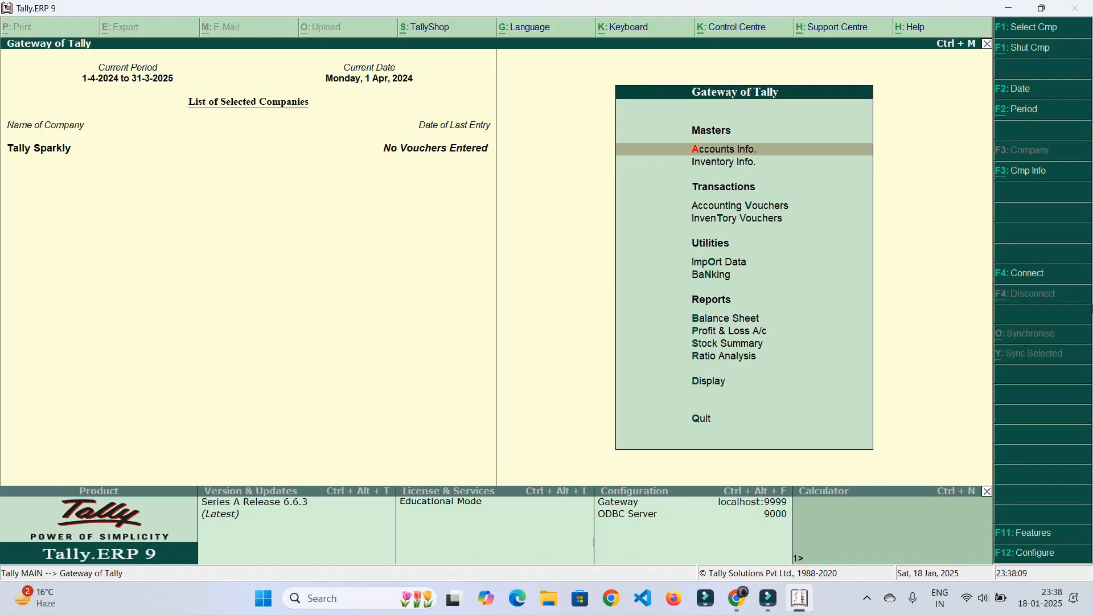
Go to Accounts Info. and then Ledgers to reach ledger creation
key("Down")
key("Down")
key("Down")
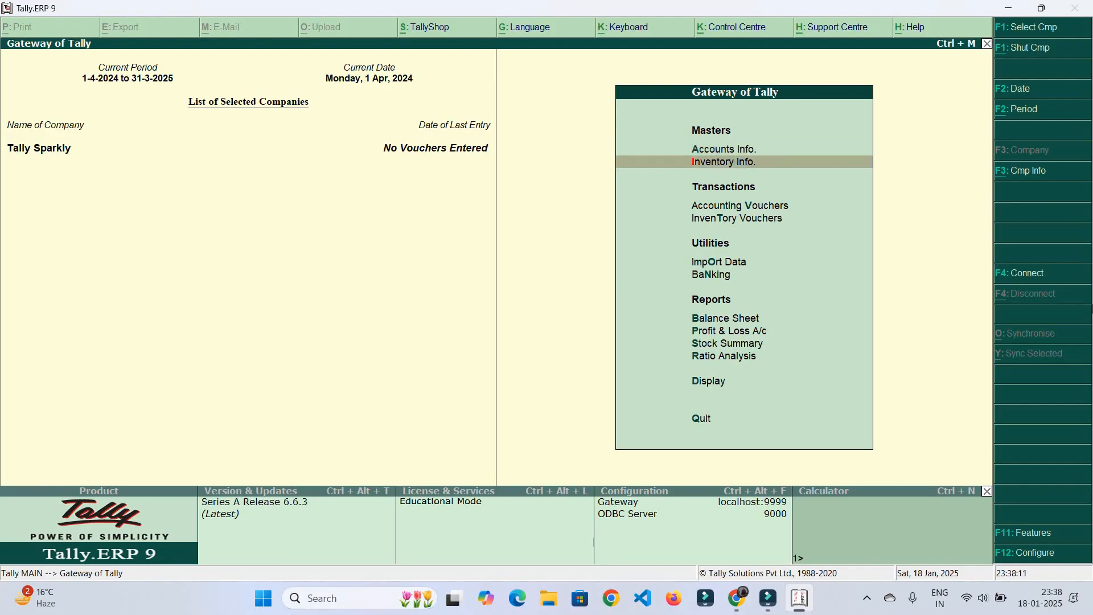
key("Up")
key("Up")
key("Up")
key("Return")
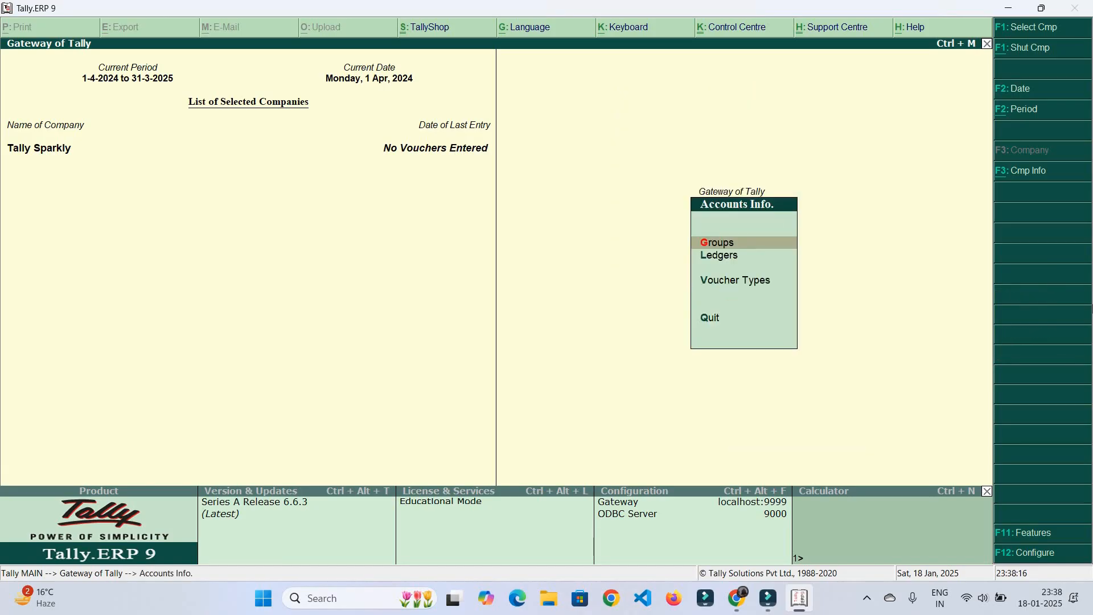
key("Down")
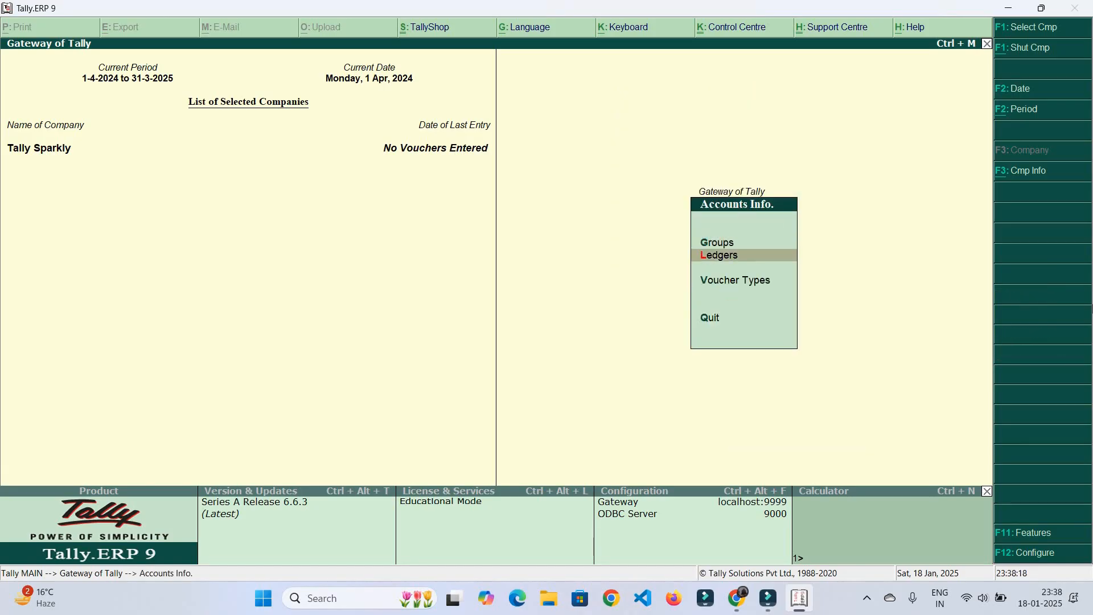
key("Return")
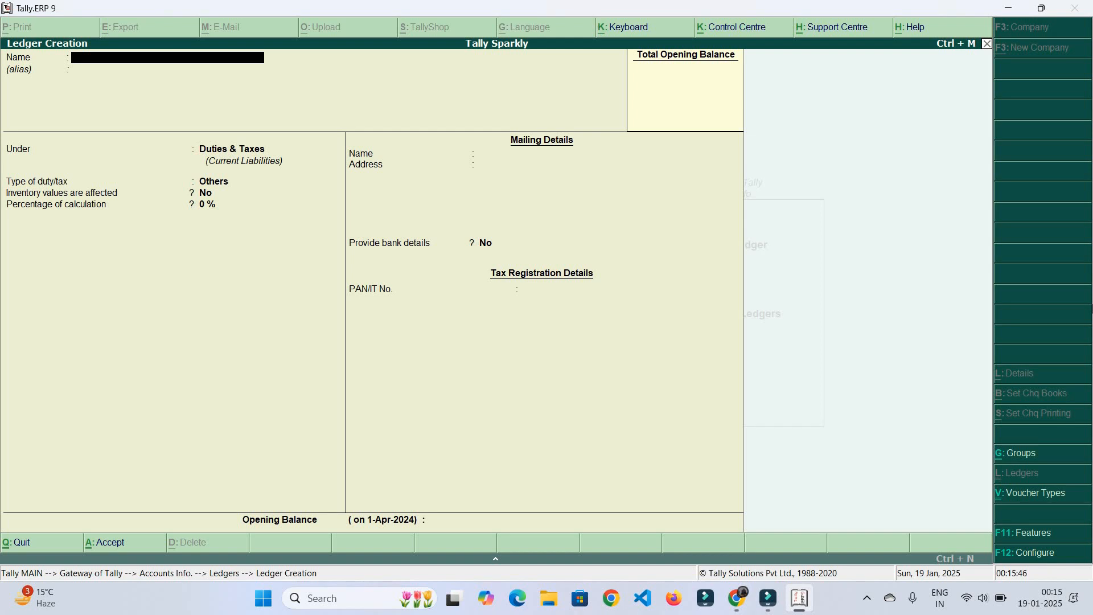
Name a new ledger 'Xyz' under Sundry Creditors with bill-by-bill balances on
type("Xyz")
key("Return")
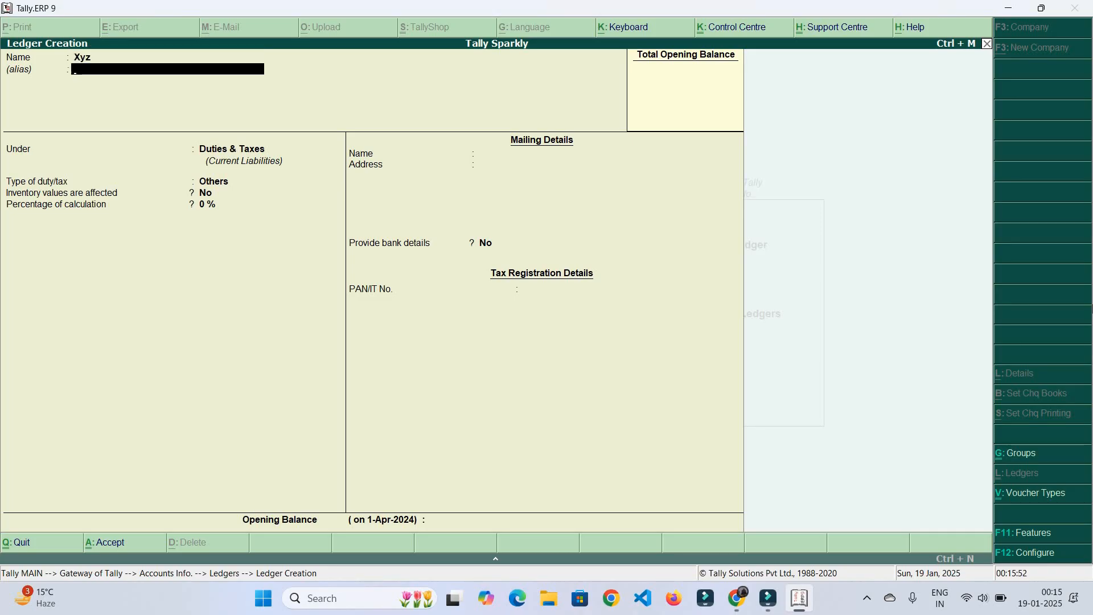
key("Return")
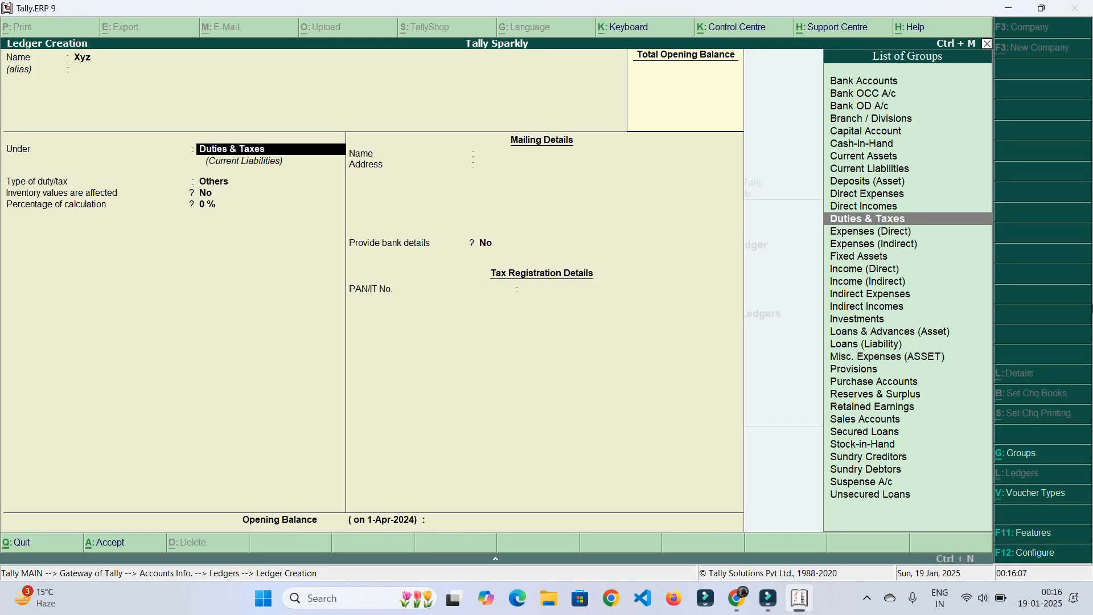
type("Sun")
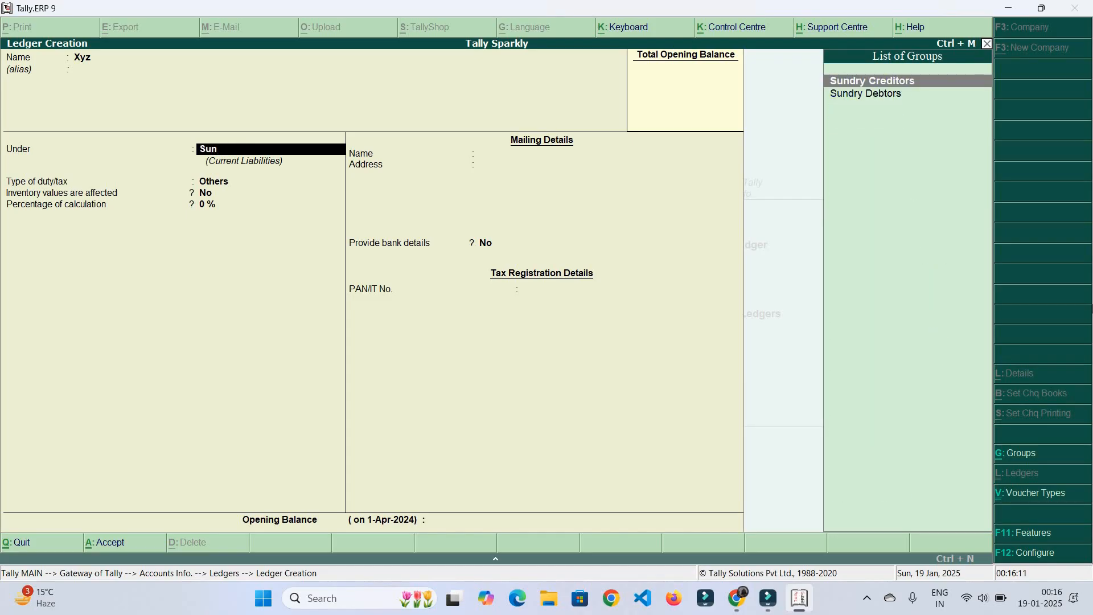
key("Return")
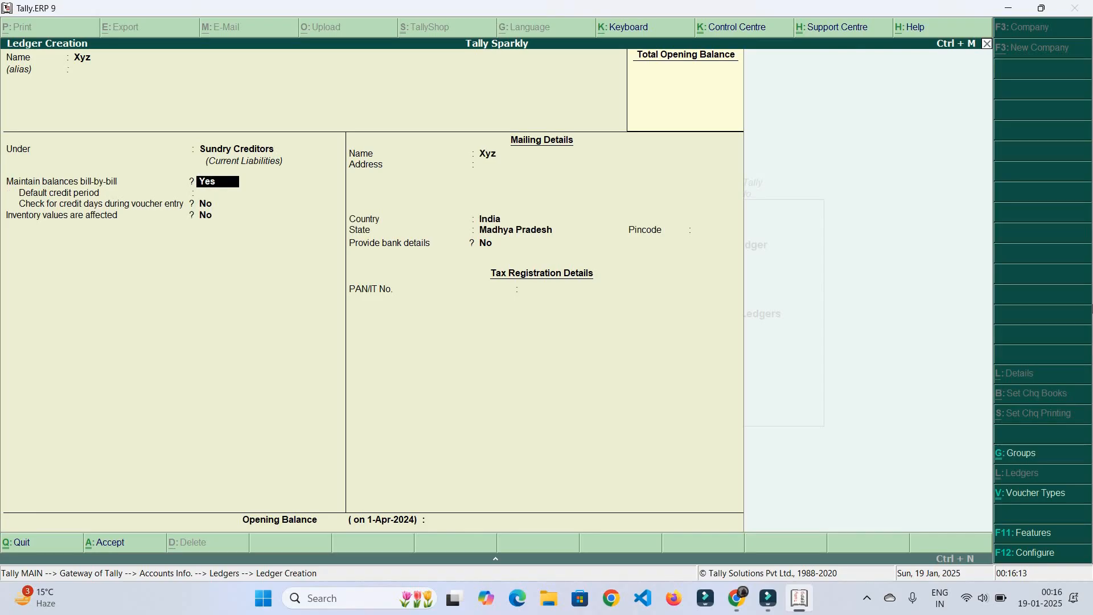
key("Return")
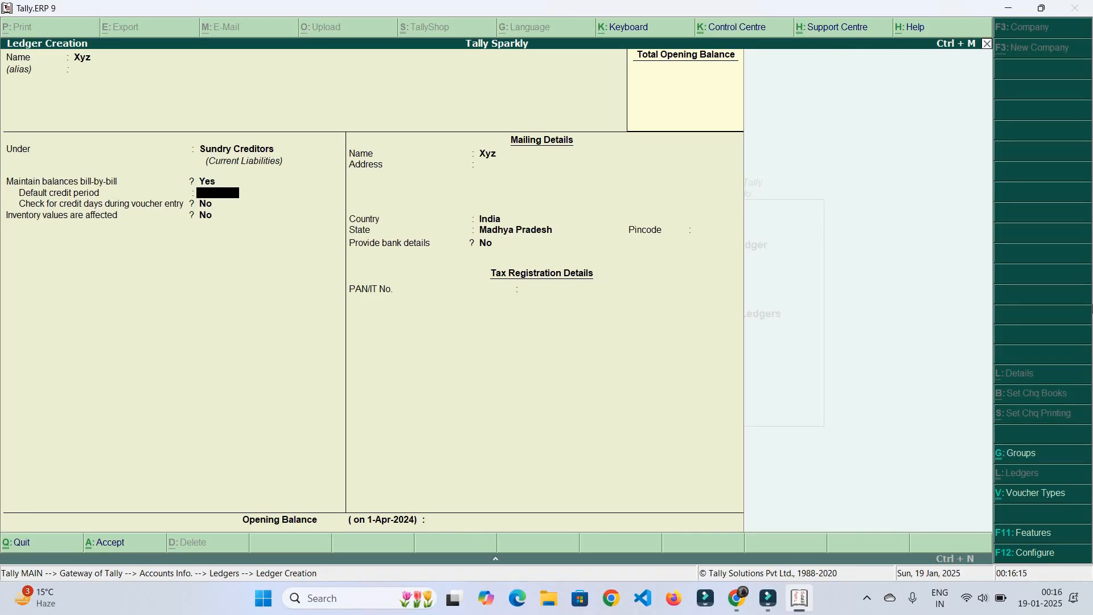
Set the Xyz ledger's state to Madhya Pradesh and save it
key("Return")
key("Return")
key("Return")
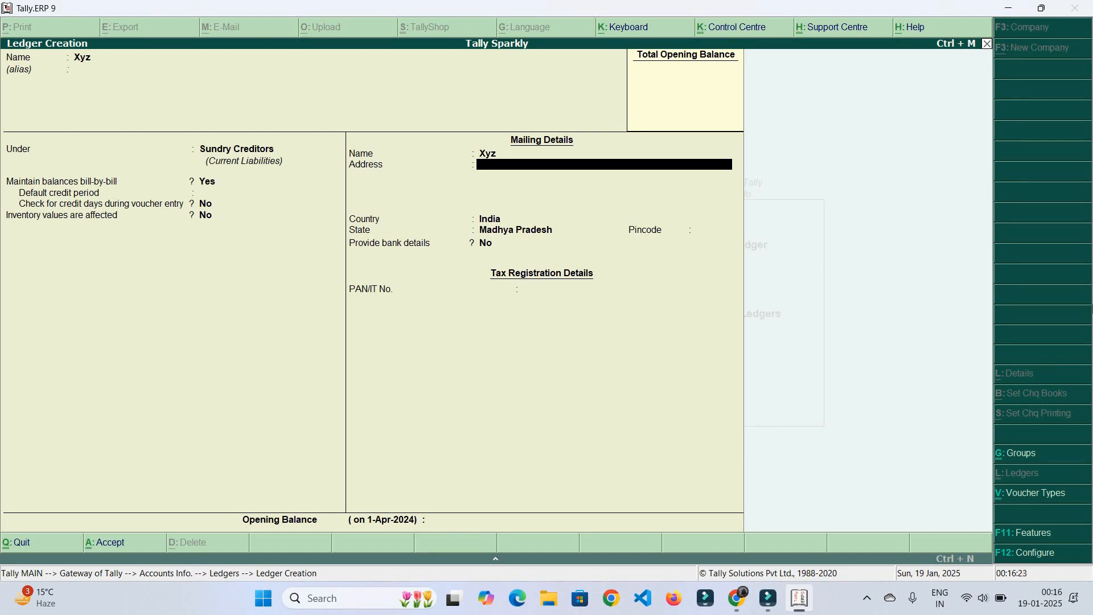
key("Return")
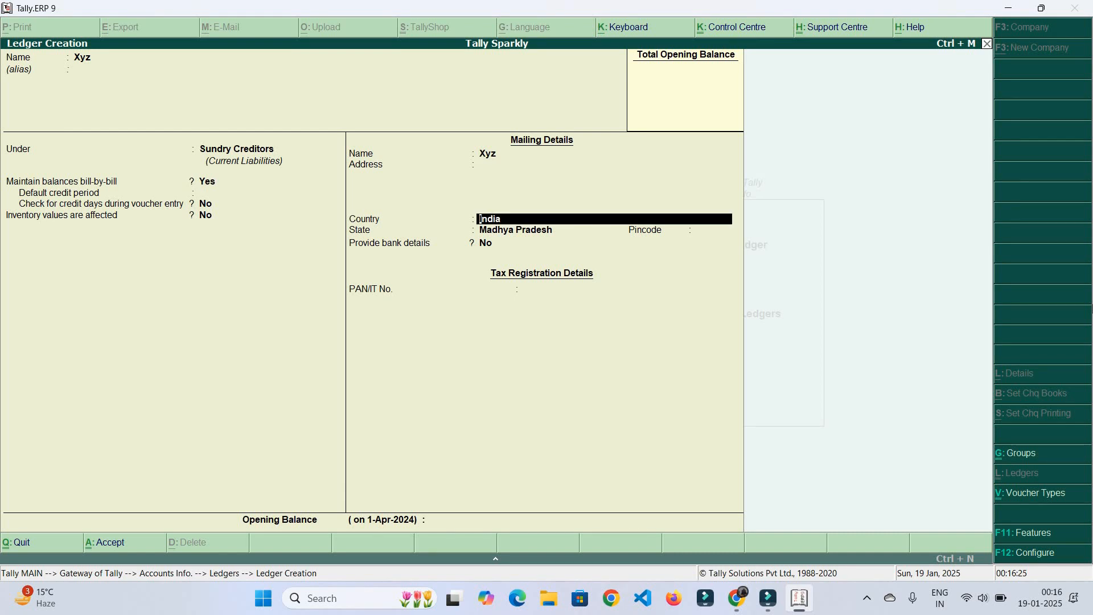
key("Return")
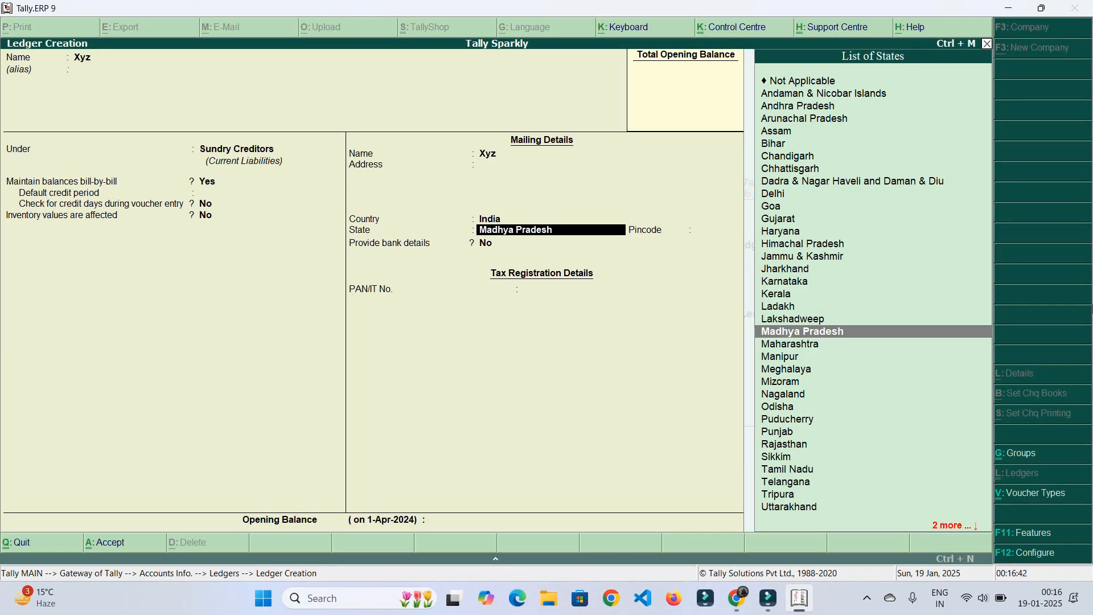
key("Return")
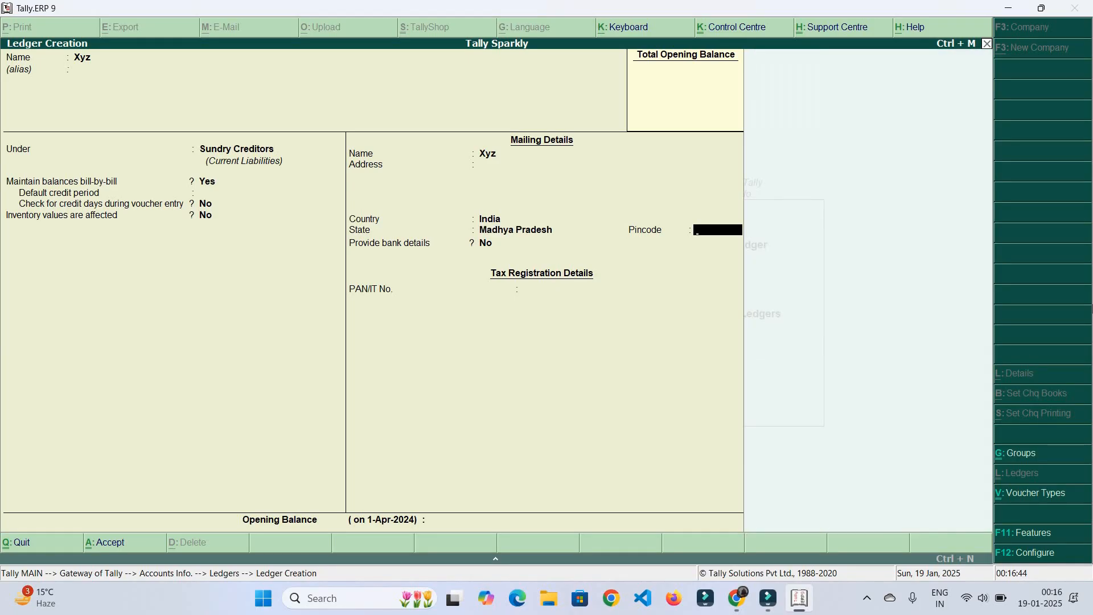
key("Return")
key("Return")
key("Return")
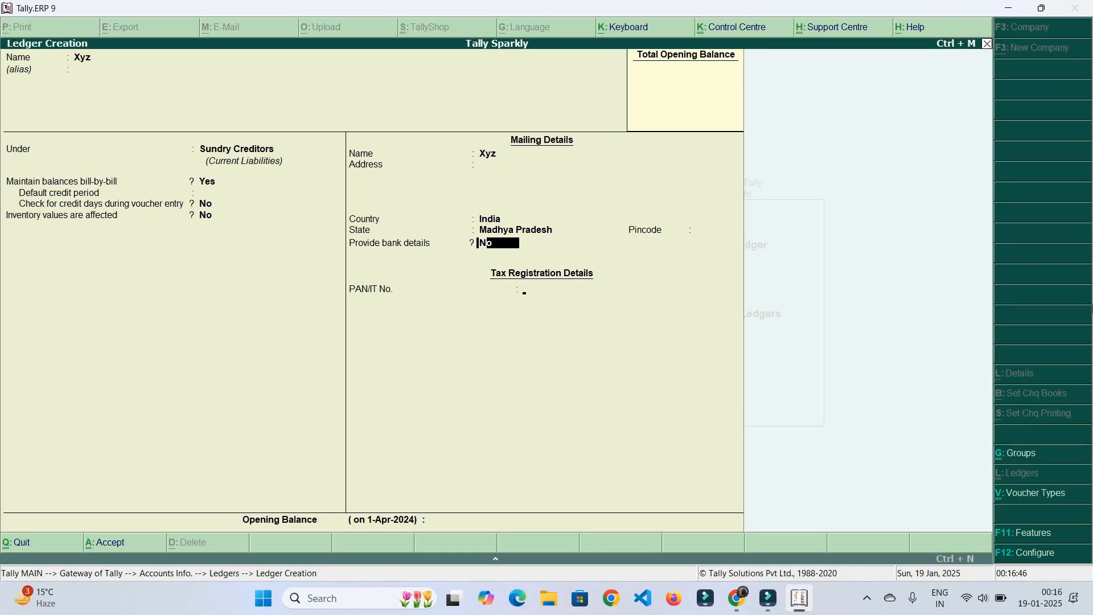
key("Return")
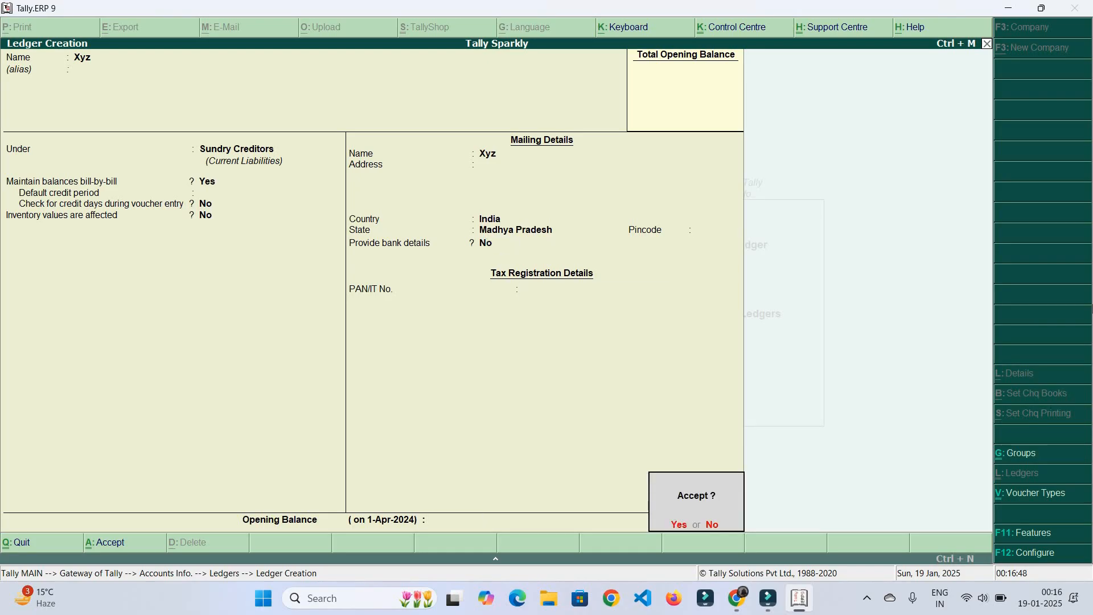
key("Return")
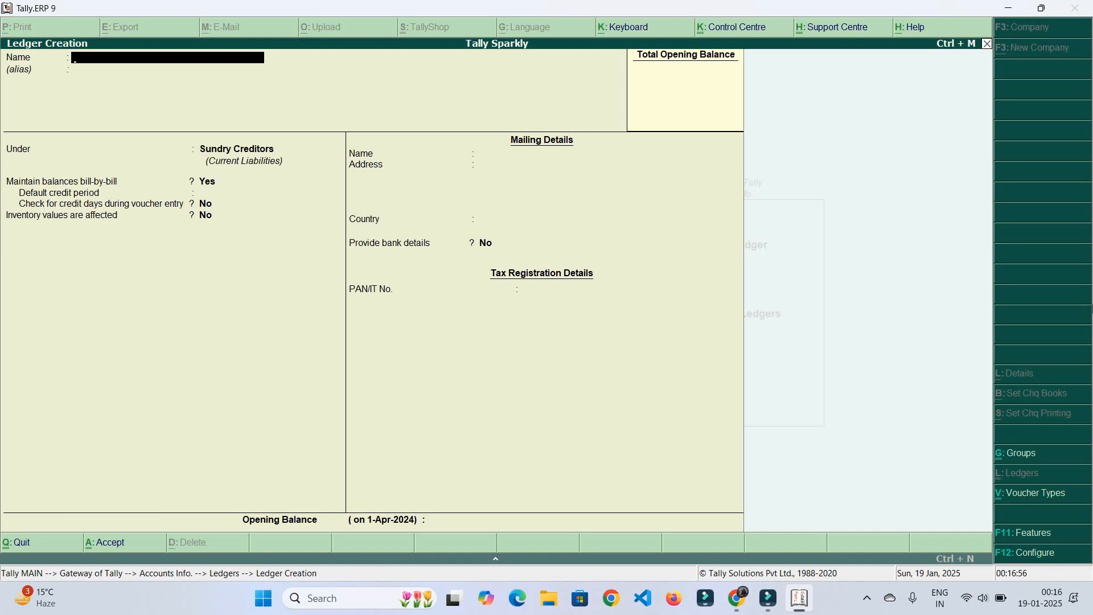
Start a ledger named 'Purchase' under the Purchase Accounts group
type("Purchase")
key("Return")
key("Return")
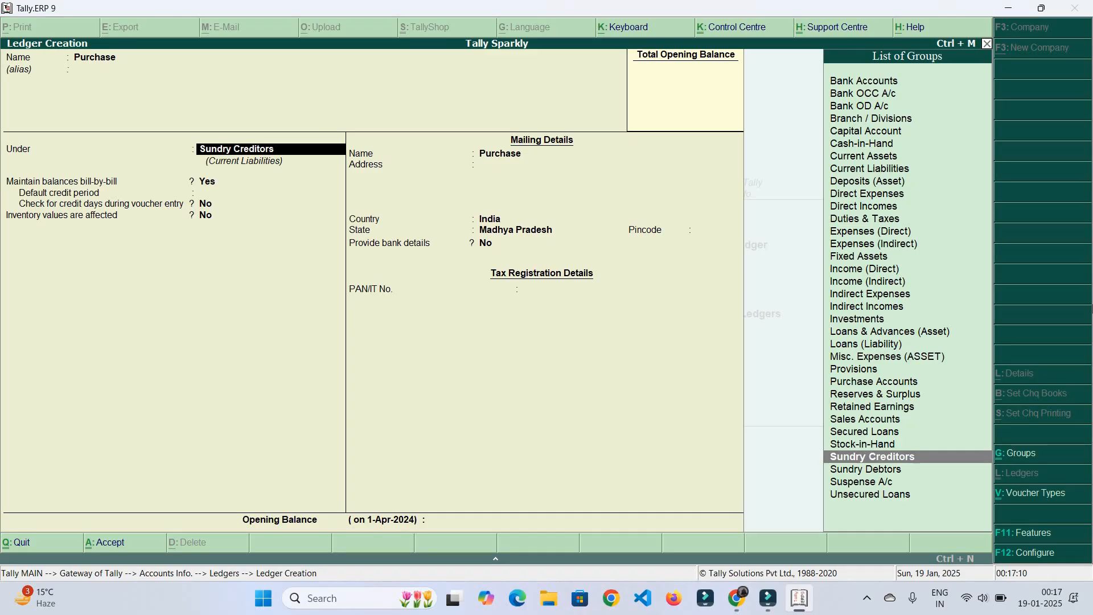
type("Pu")
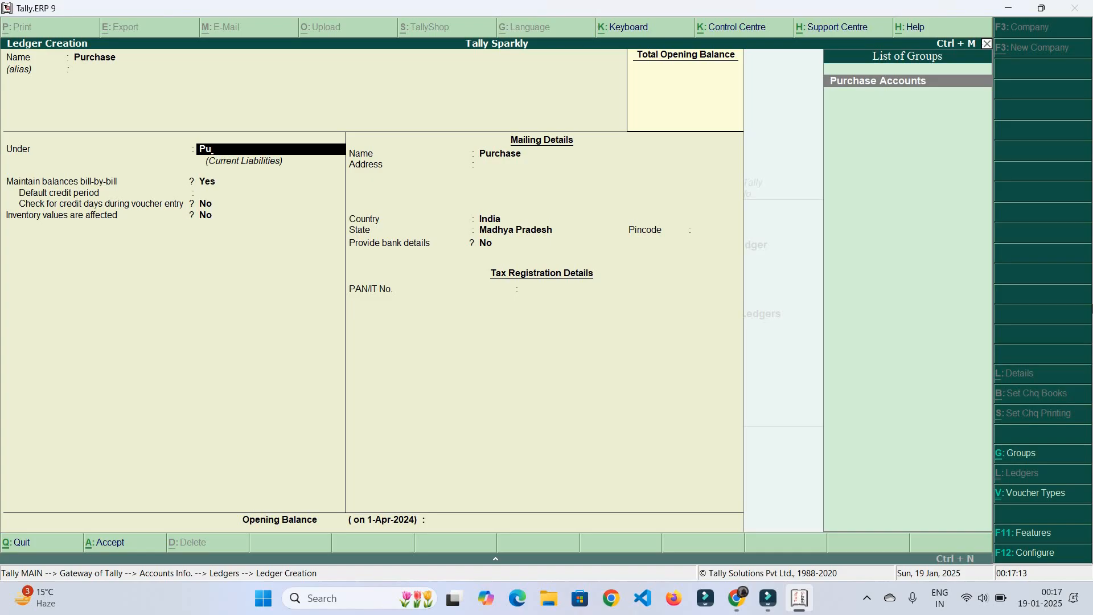
key("Return")
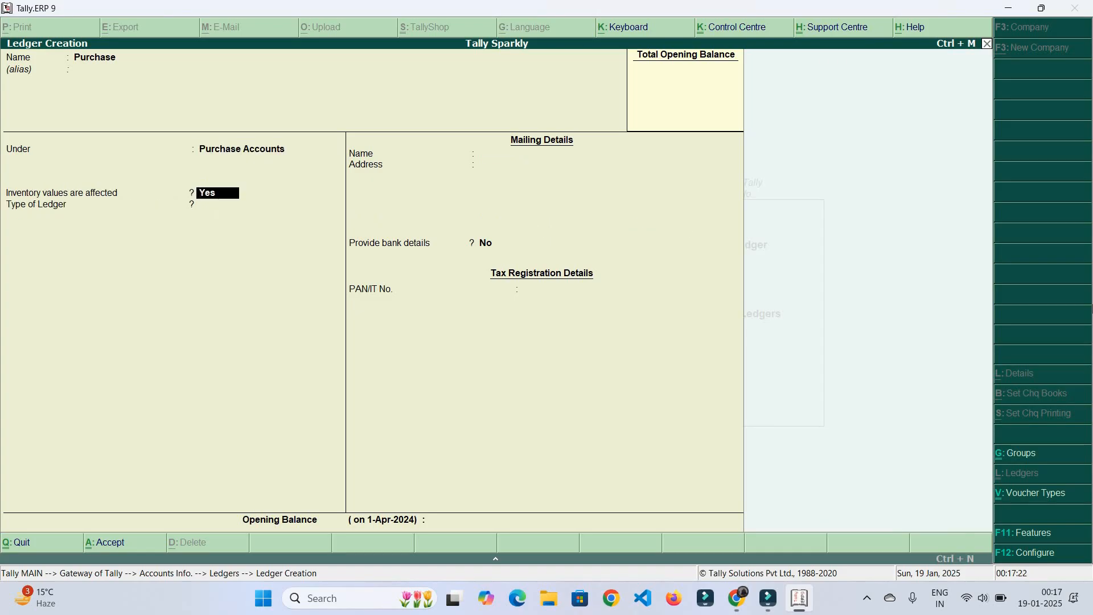
Rename the ledger to a debtor's name and place it under Sundry Debtors
key("BackSpace")
key("BackSpace")
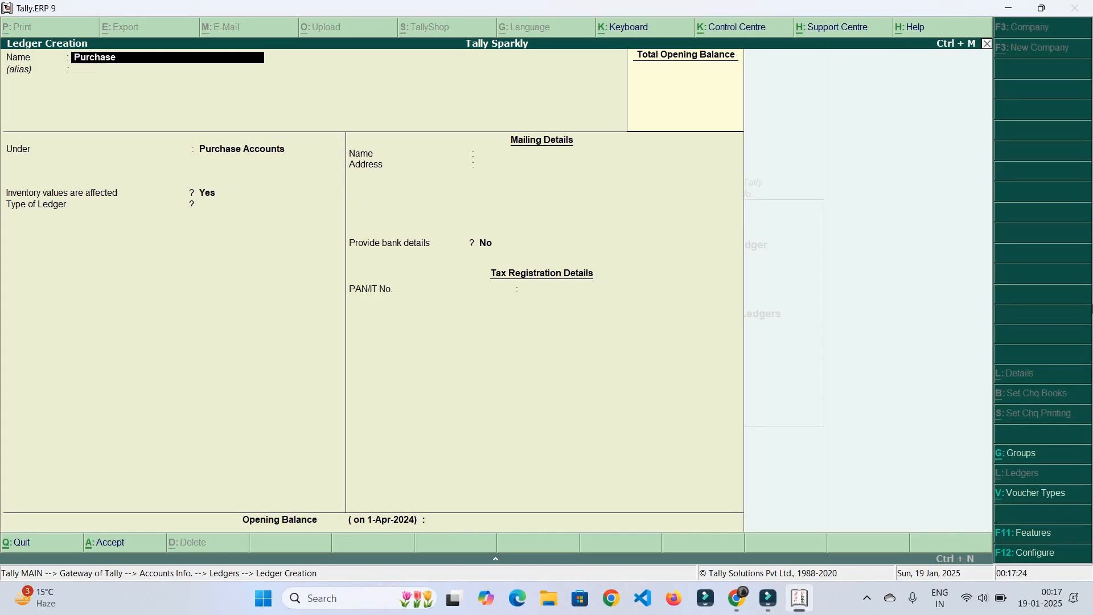
type("Devendfr")
key("BackSpace")
key("BackSpace")
type("ra")
key("Return")
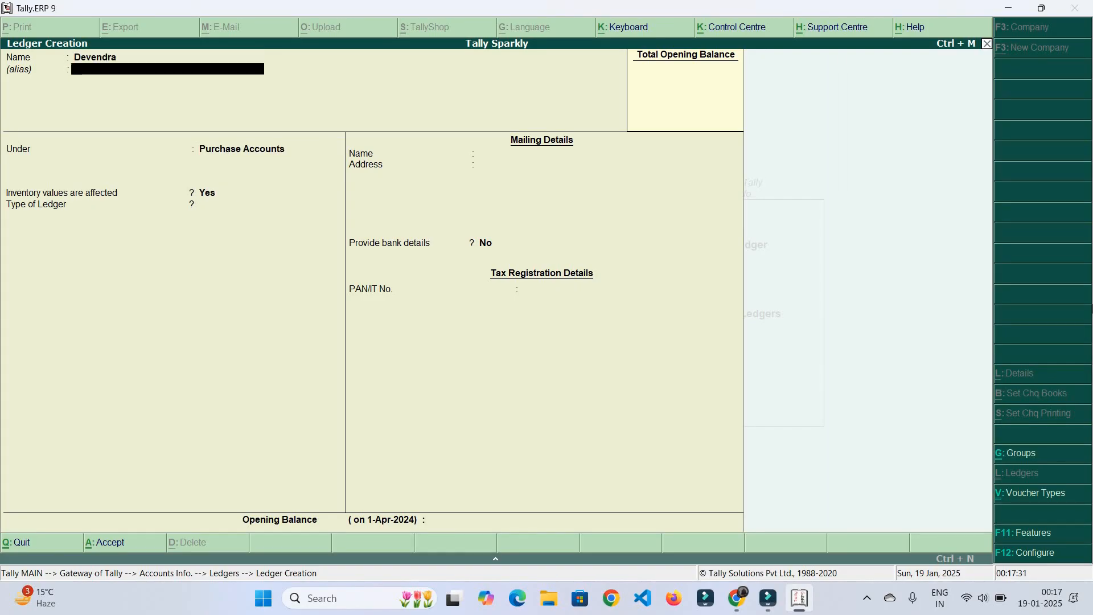
key("Return")
type("Sun")
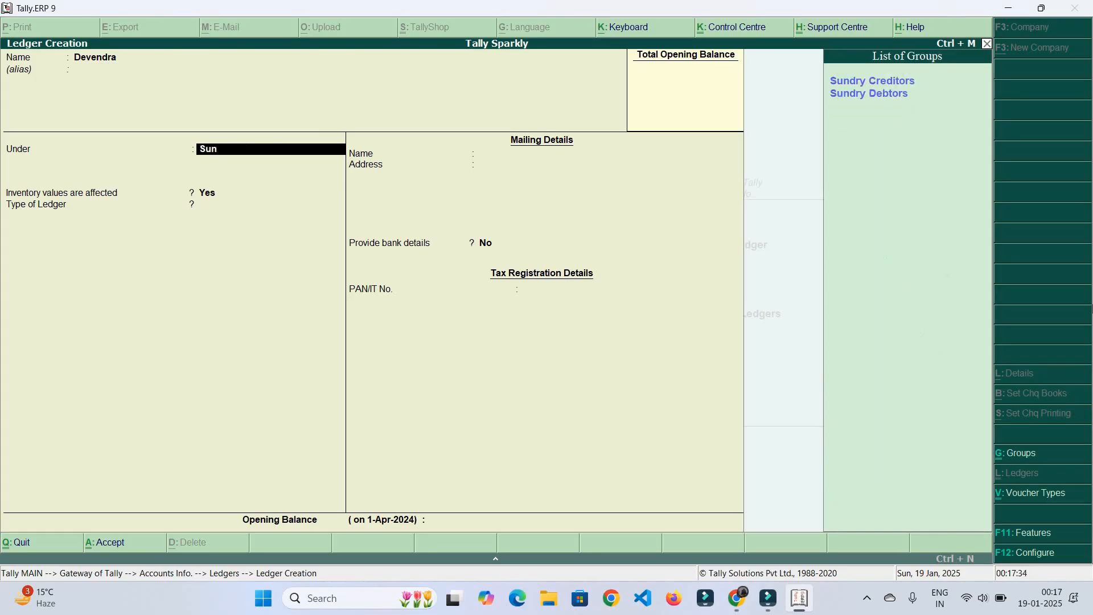
key("Down")
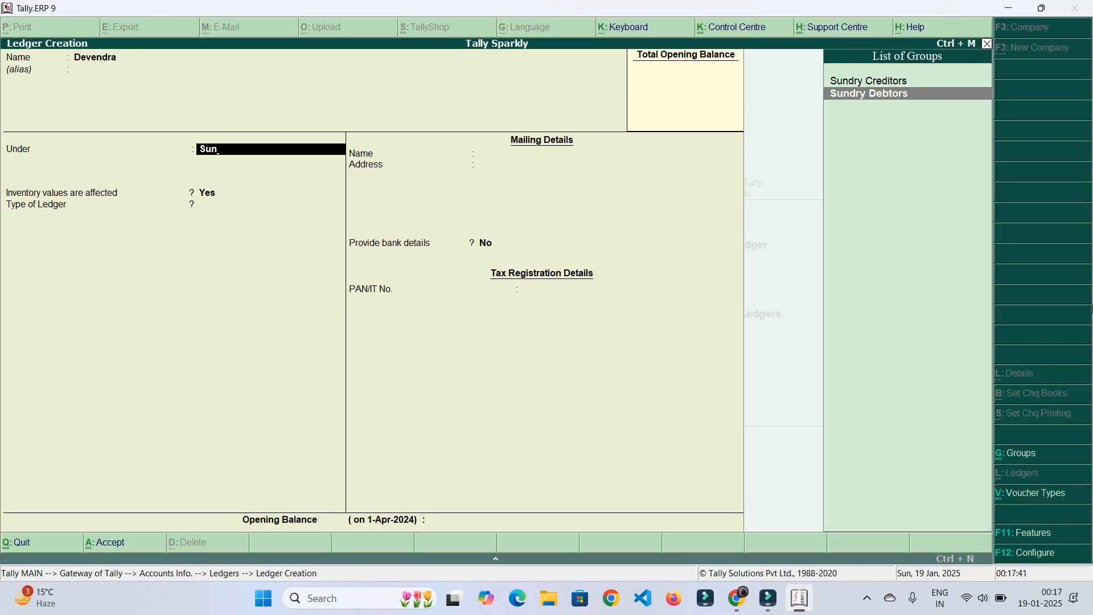
Quit Ledger Creation without saving and return to the Gateway of Tally
key("Escape")
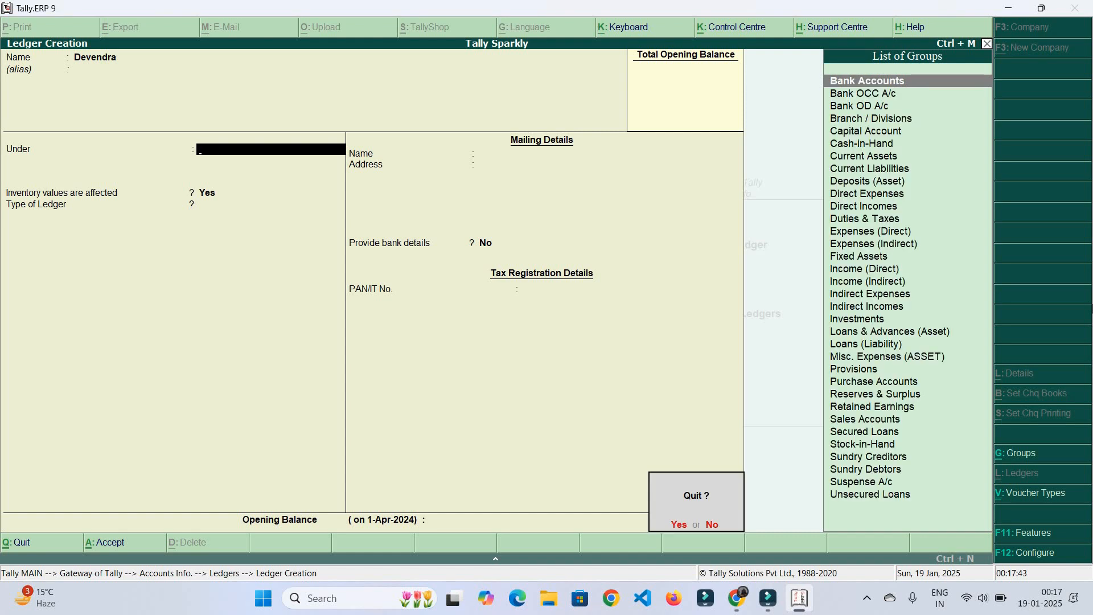
key("Return")
key("Escape")
key("Escape")
key("Escape")
key("Escape")
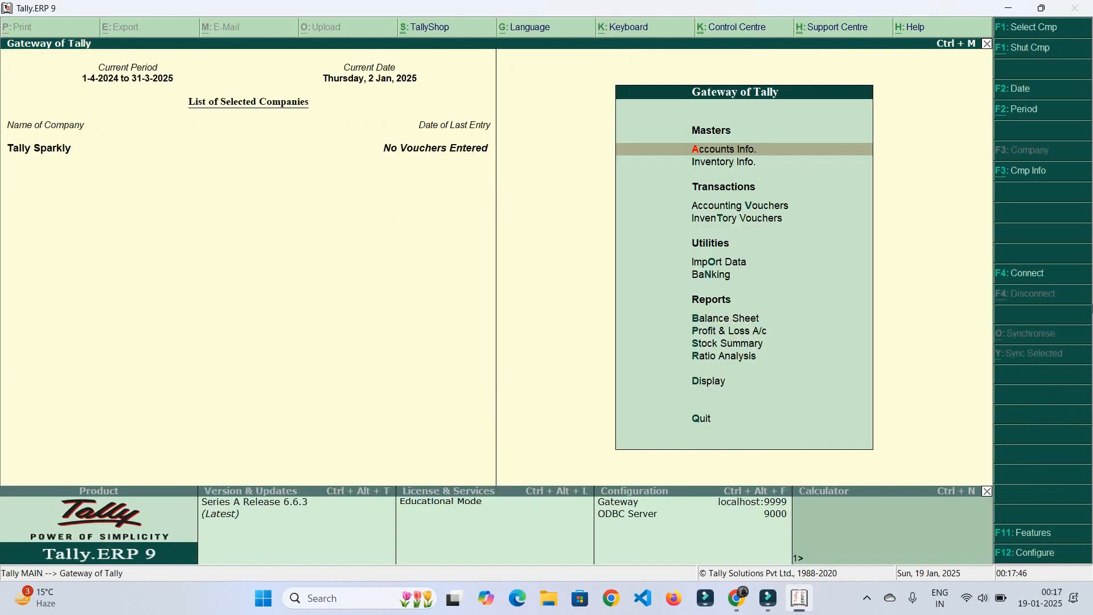
Cancel the Quit prompt and briefly look at Accounts Info. before returning to the Gateway of Tally
key("Down")
key("Down")
key("Up")
key("Up")
key("Return")
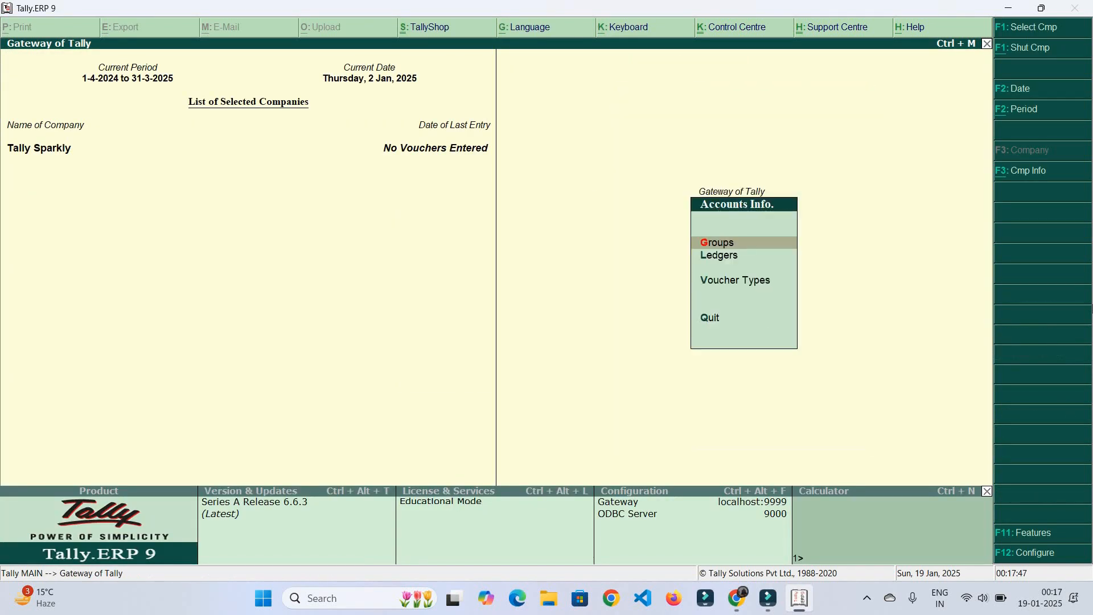
key("Down")
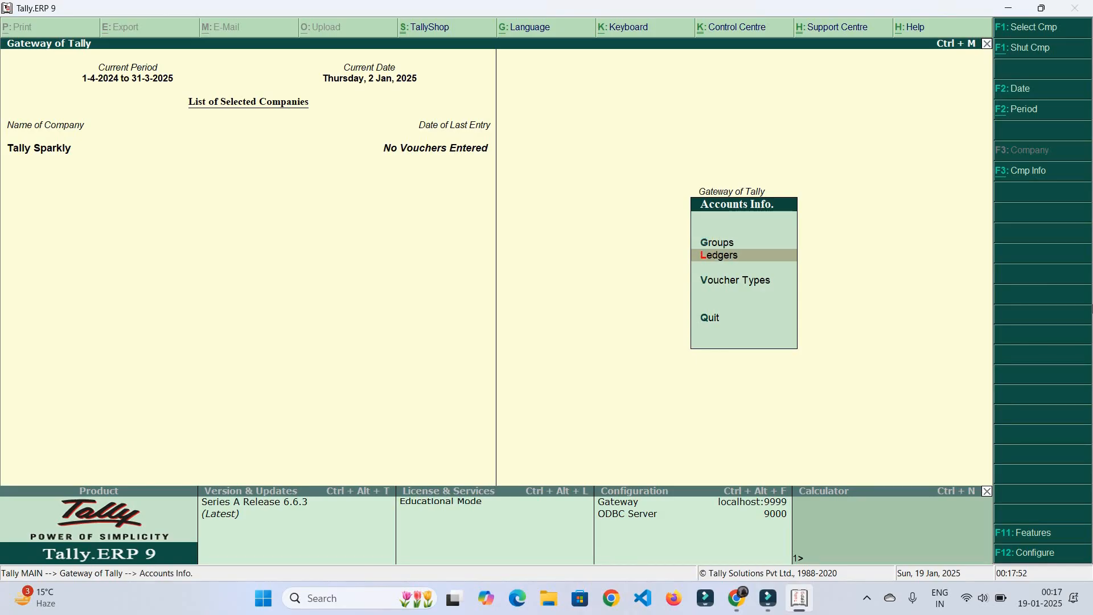
key("Escape")
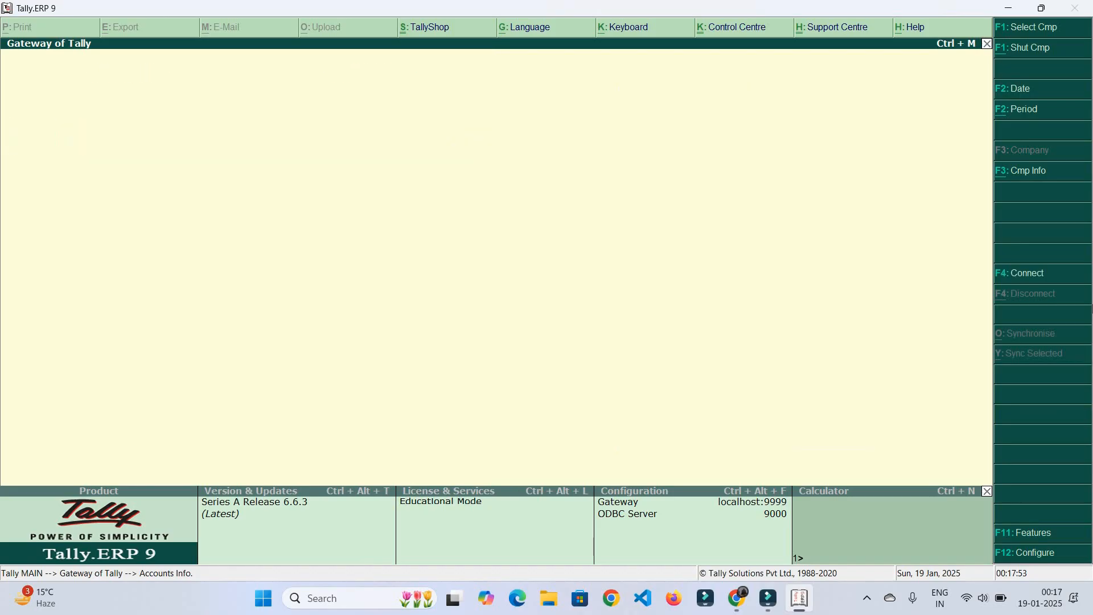
Start a single stock item from Inventory Info. > Stock Items > Create
key("Down")
key("Down")
key("Up")
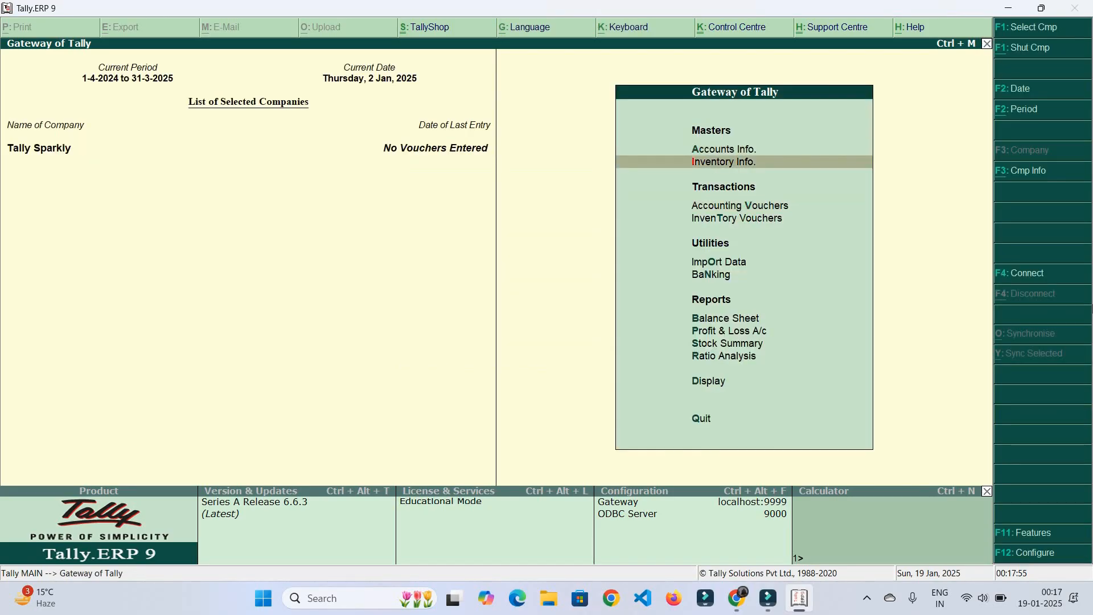
key("Return")
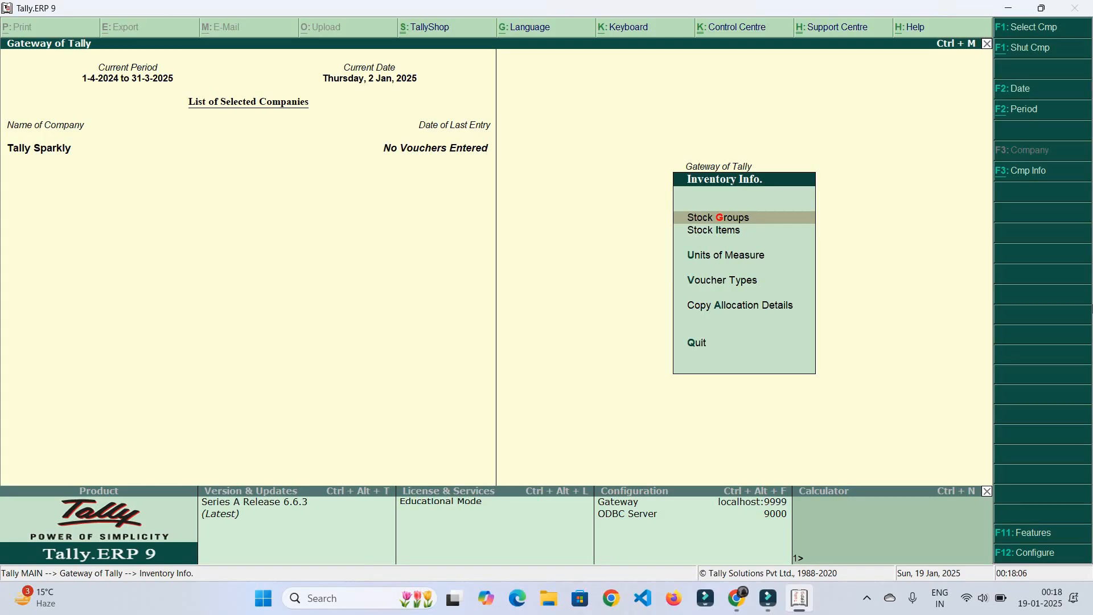
key("Down")
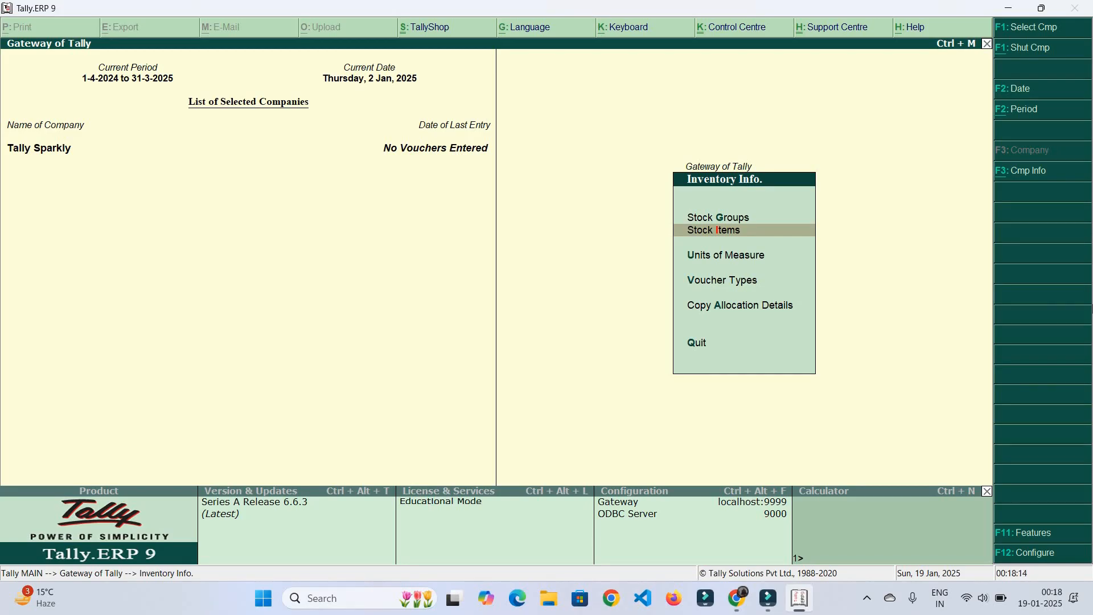
key("Return")
key("Return")
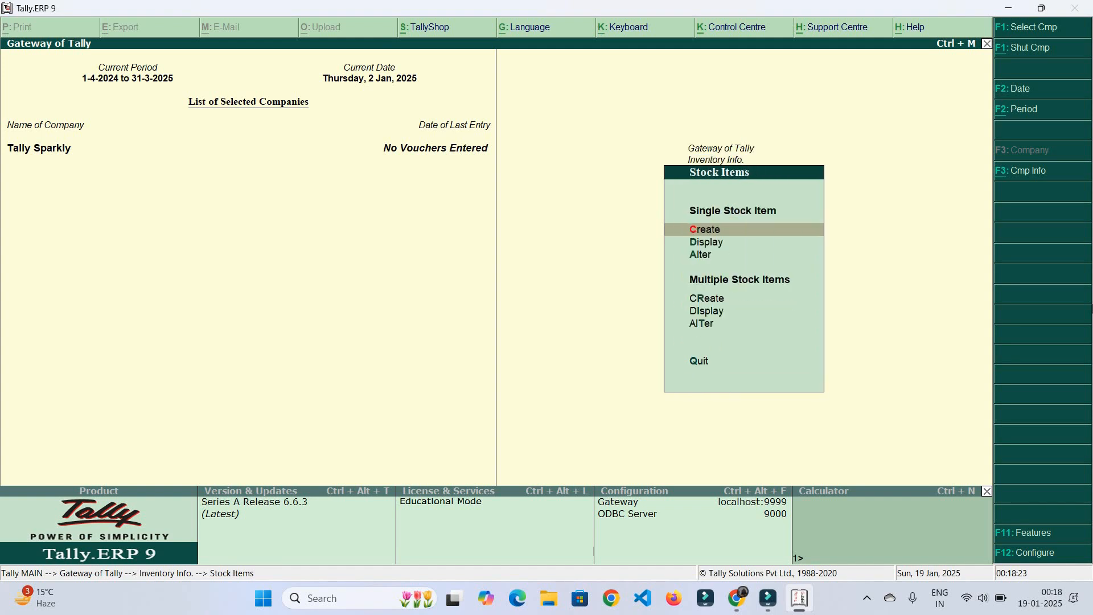
key("Return")
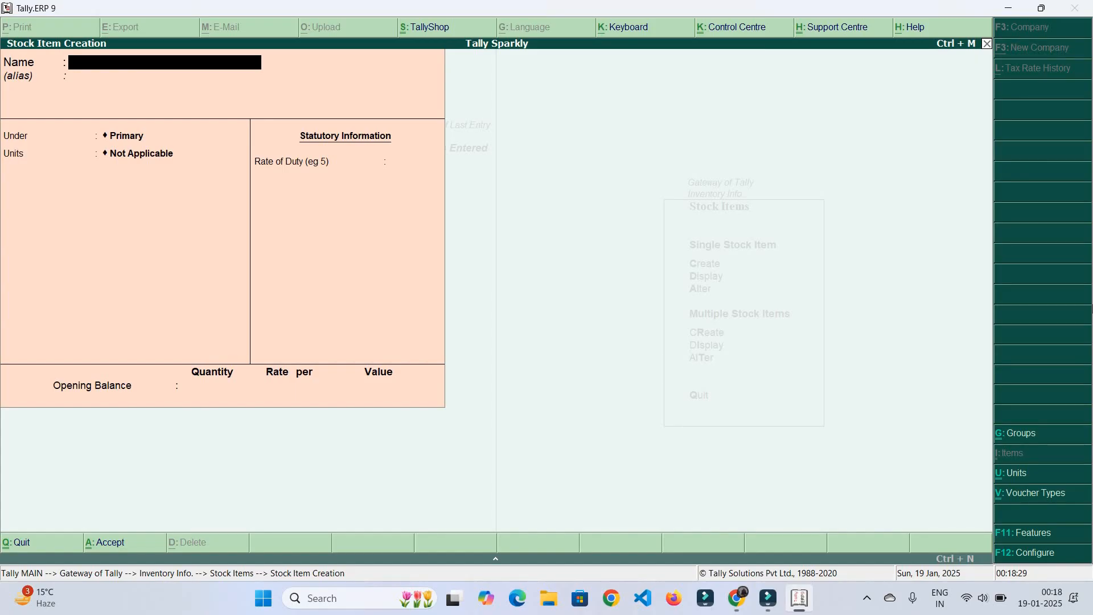
Name the stock item 'Computer' and pick the Elect stock group
type("Computer")
key("Return")
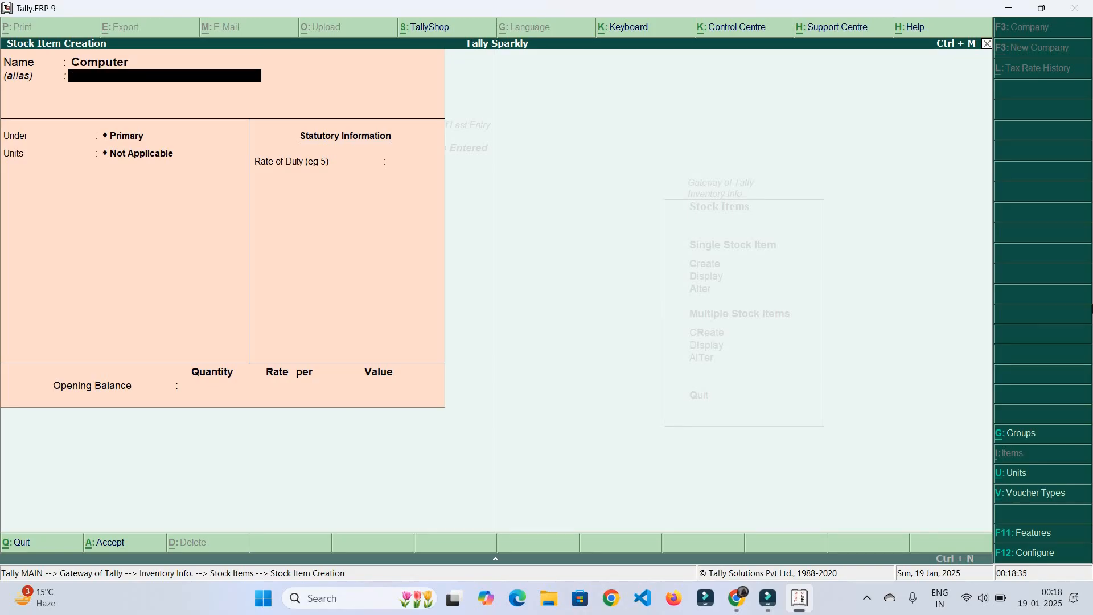
key("Return")
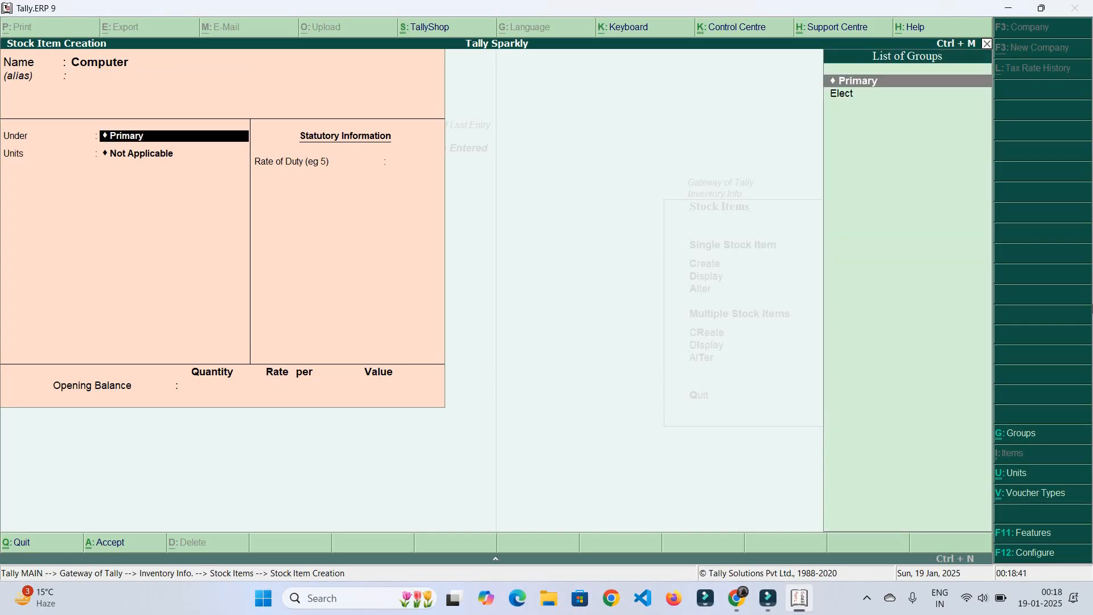
key("Down")
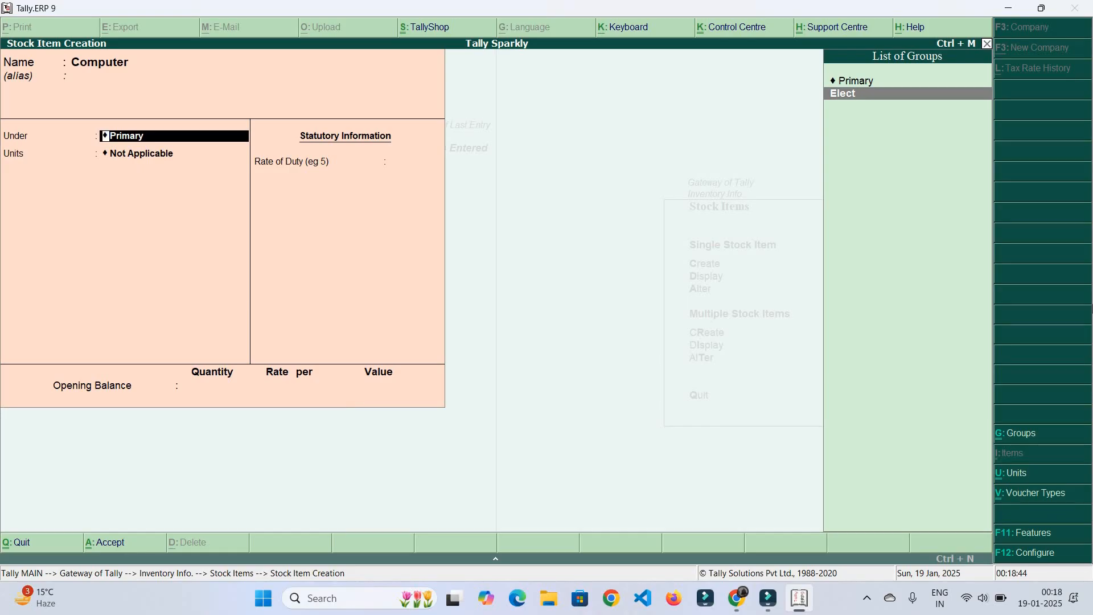
key("Return")
key("Down")
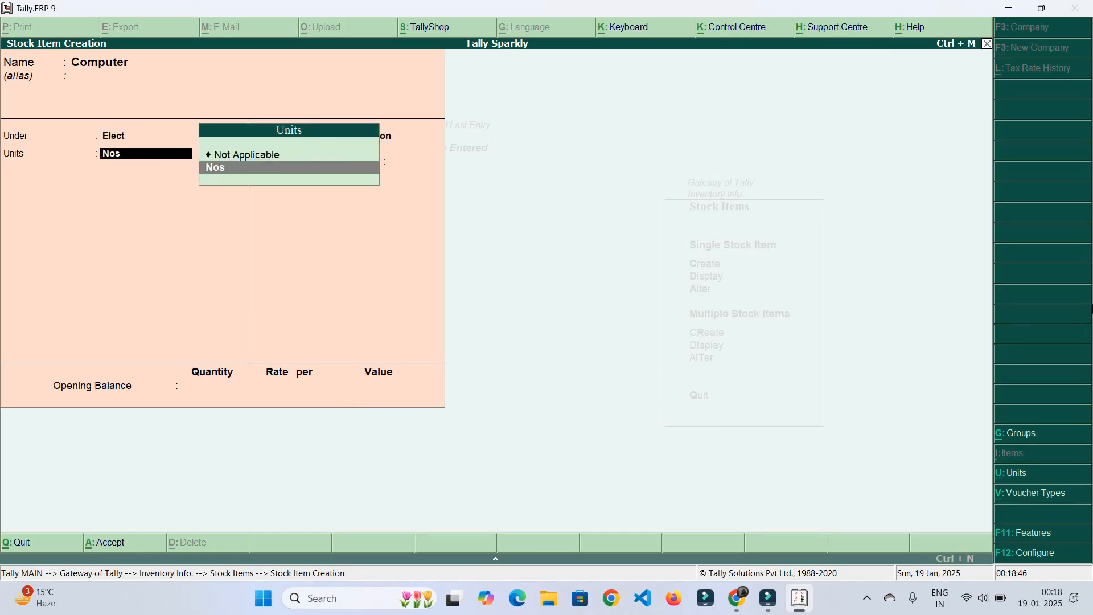
key("BackSpace")
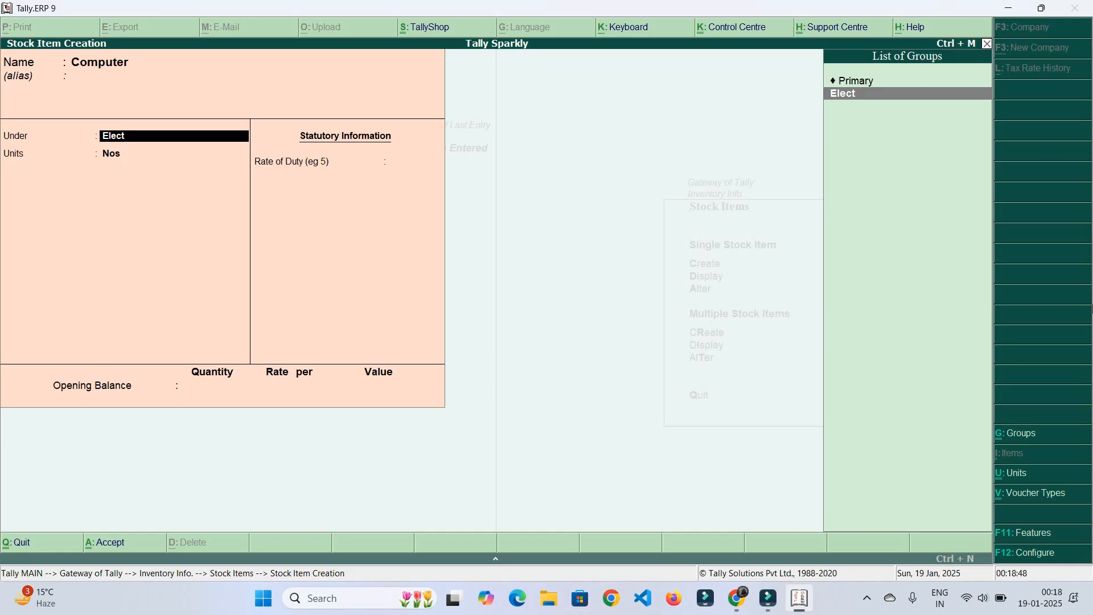
Create a new stock group 'Nos' with Alt+C, then keep Computer under Elect
key("alt+c")
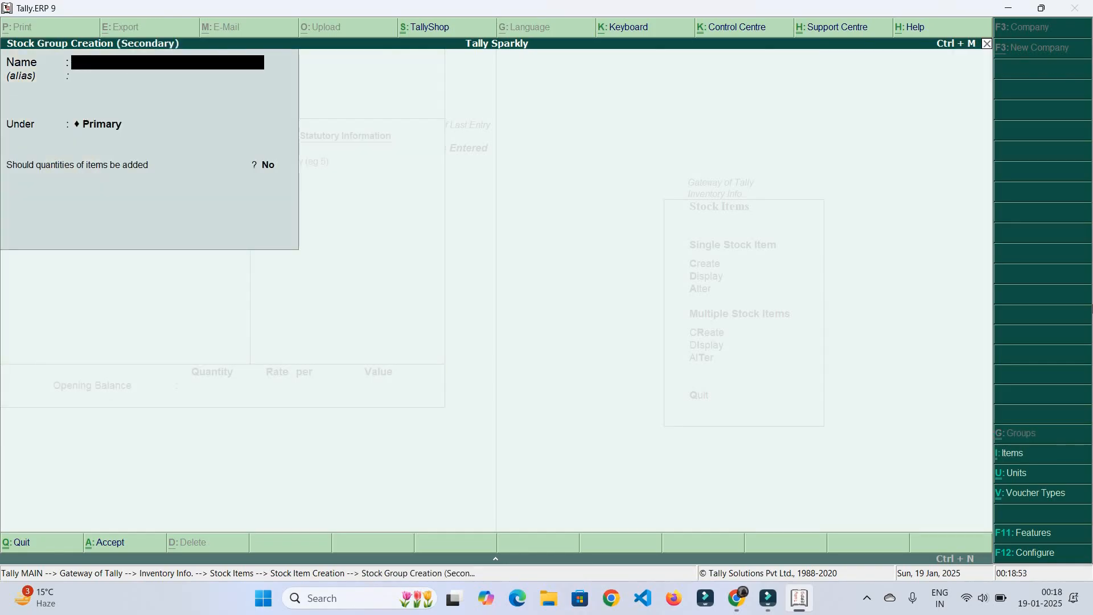
type("Nos")
key("Return")
key("Return")
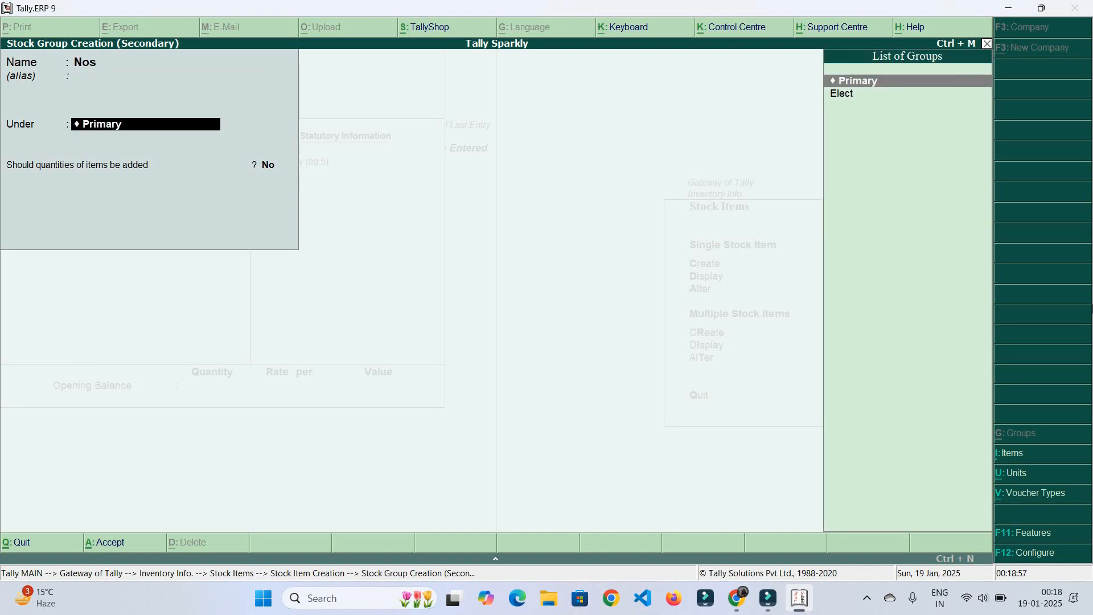
key("Return")
key("Return")
key("Return")
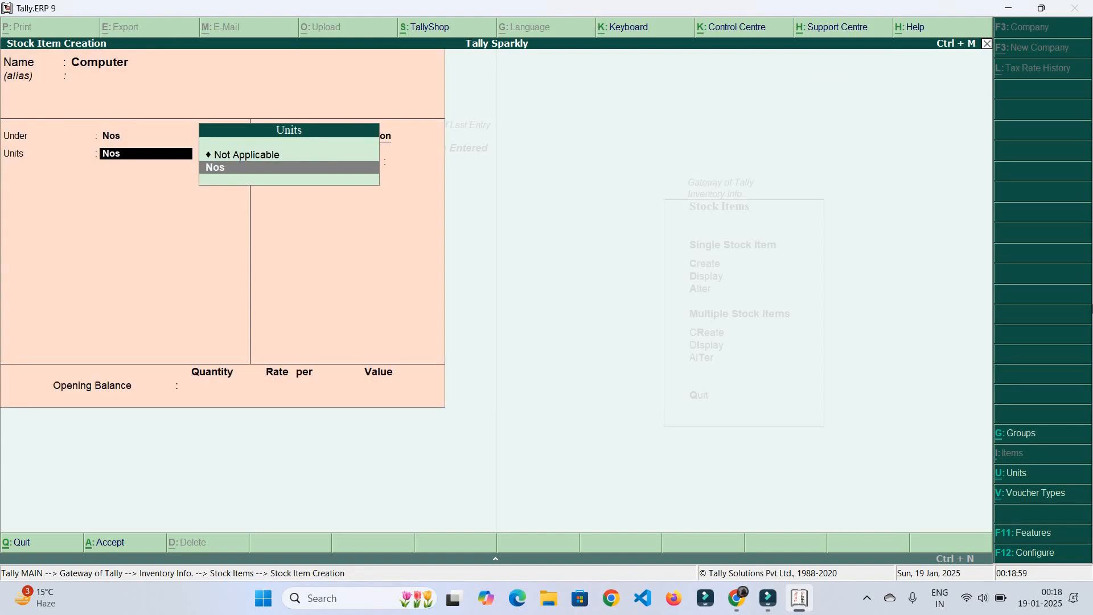
key("BackSpace")
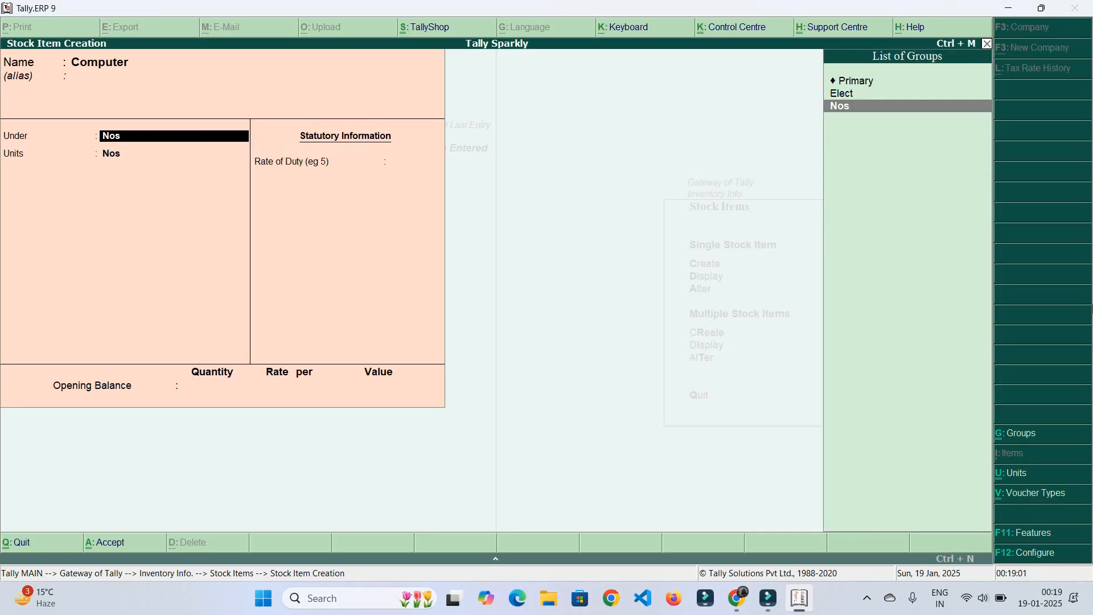
key("Up")
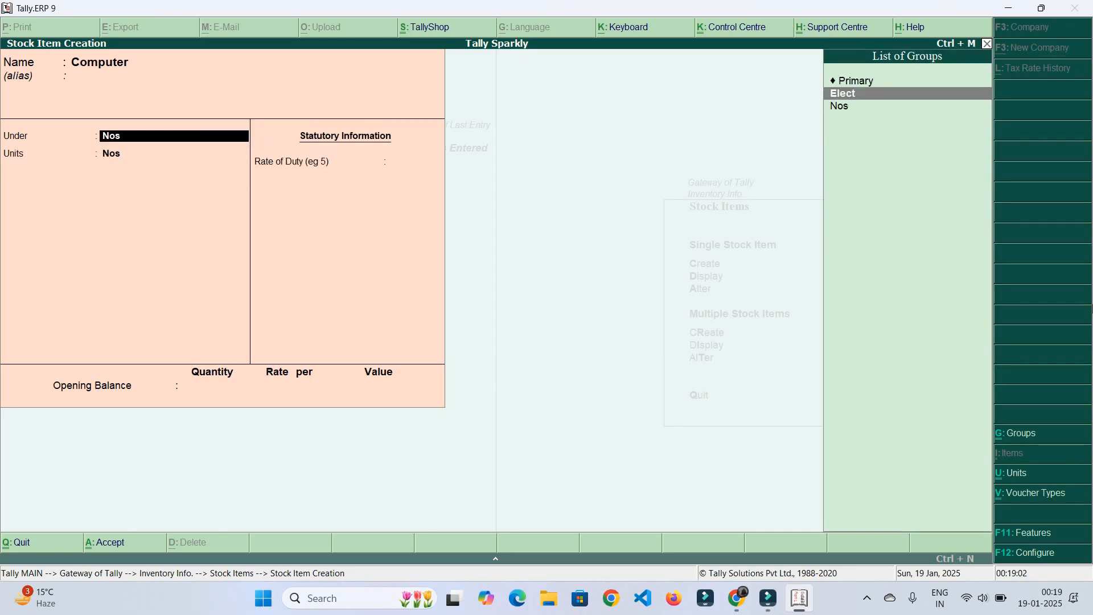
key("Return")
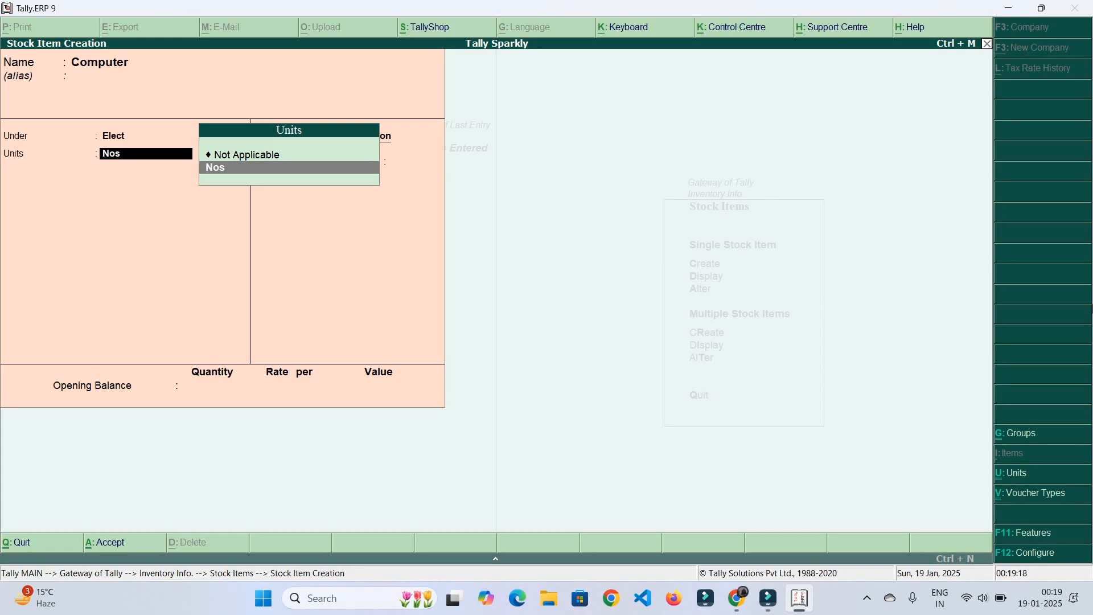
Create a new unit 'KG' with Alt+C and assign it to Computer
key("alt+c")
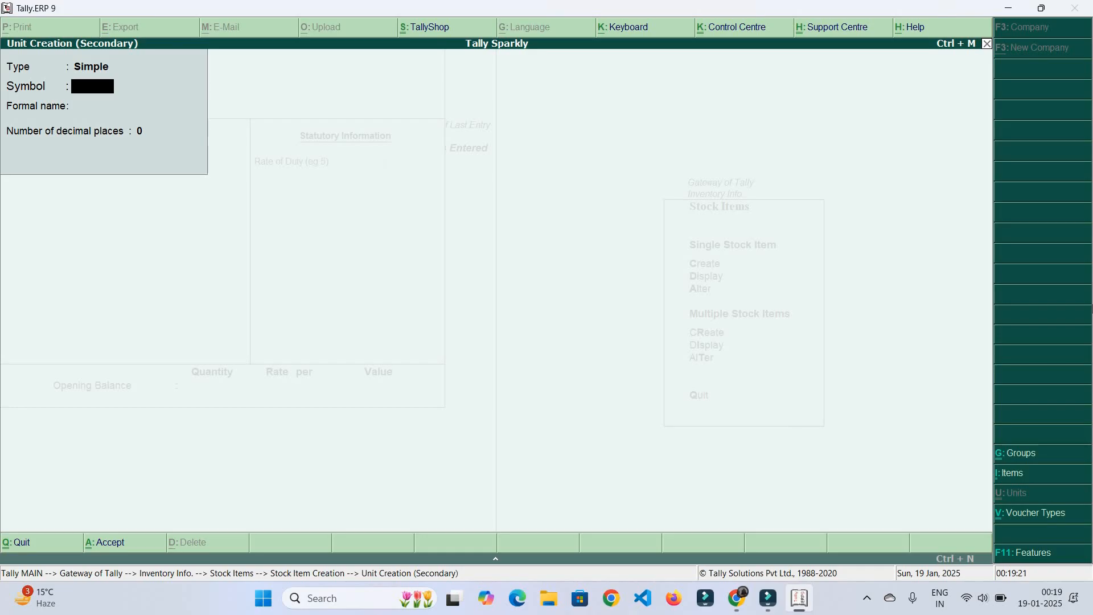
type("KG")
key("Return")
key("Return")
key("Return")
key("Return")
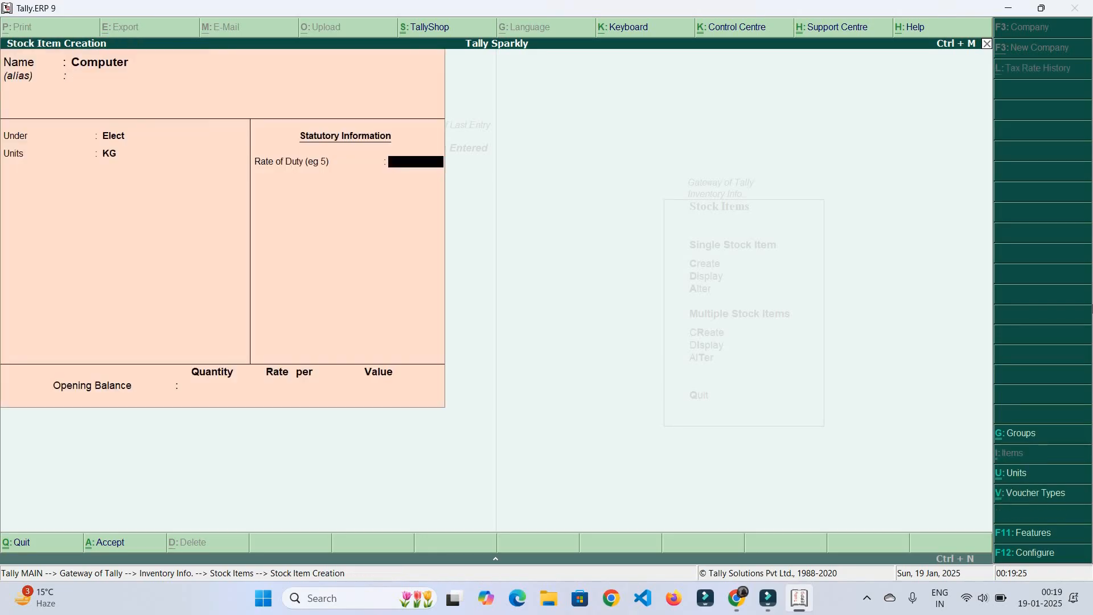
key("Return")
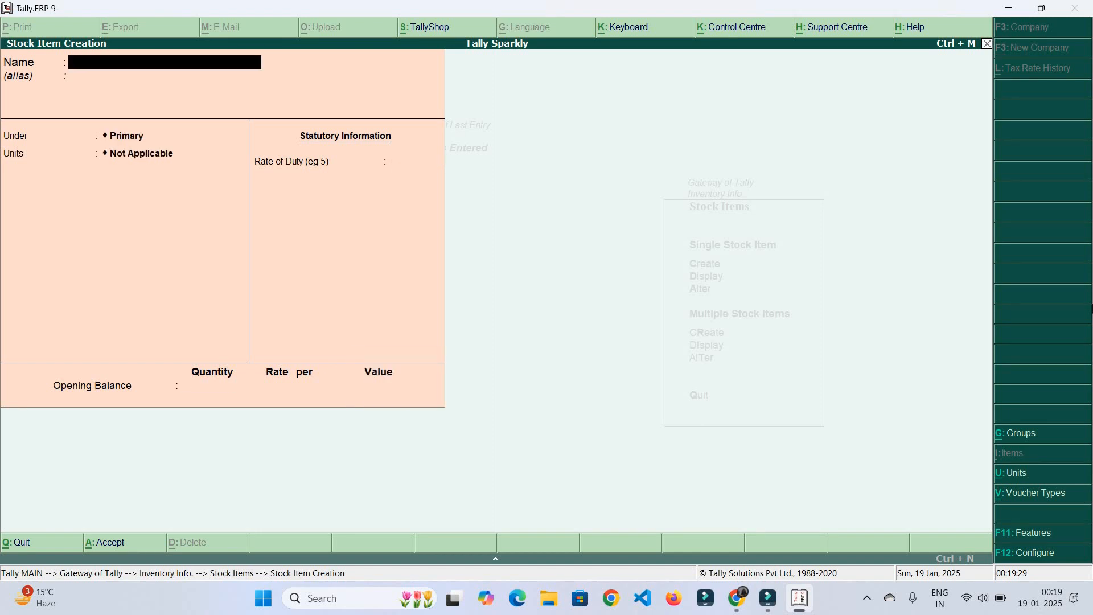
Quit Stock Item Creation and return to the Gateway of Tally
key("Escape")
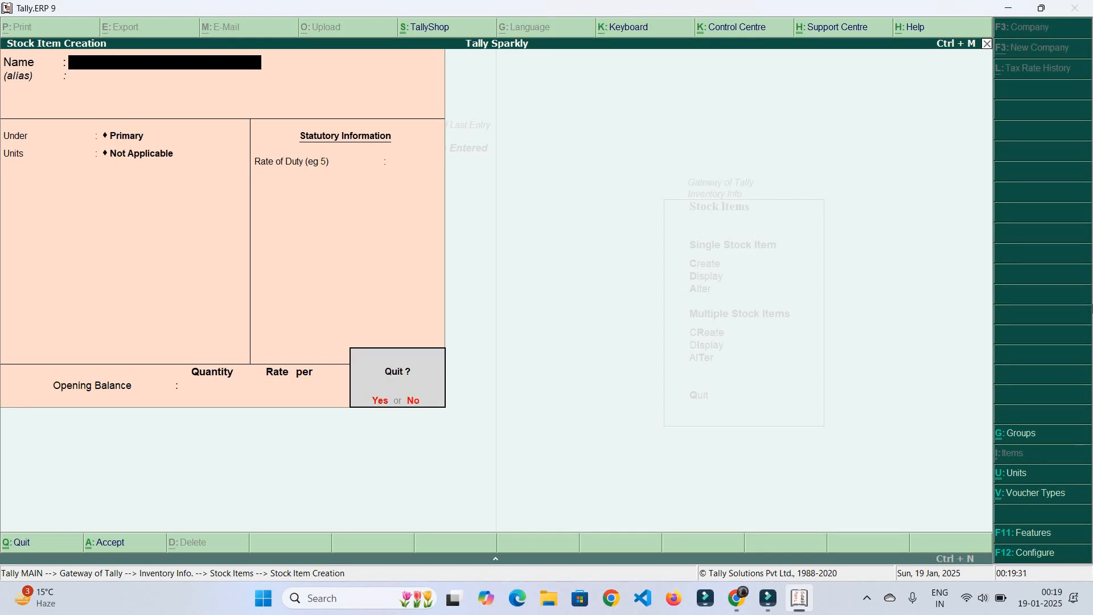
key("Return")
key("Escape")
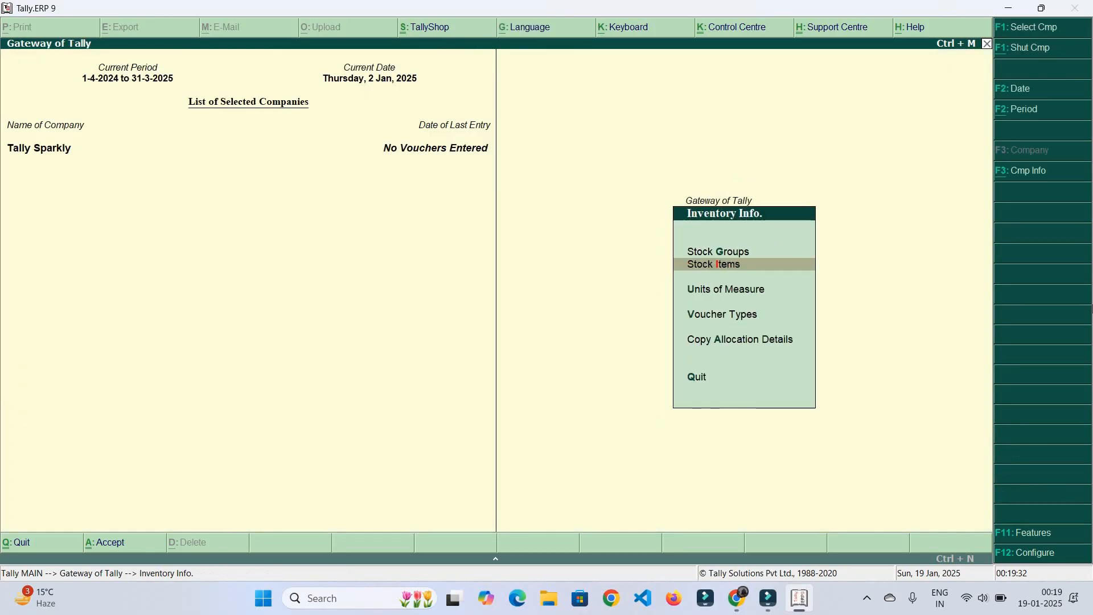
key("Escape")
key("Escape")
key("Escape")
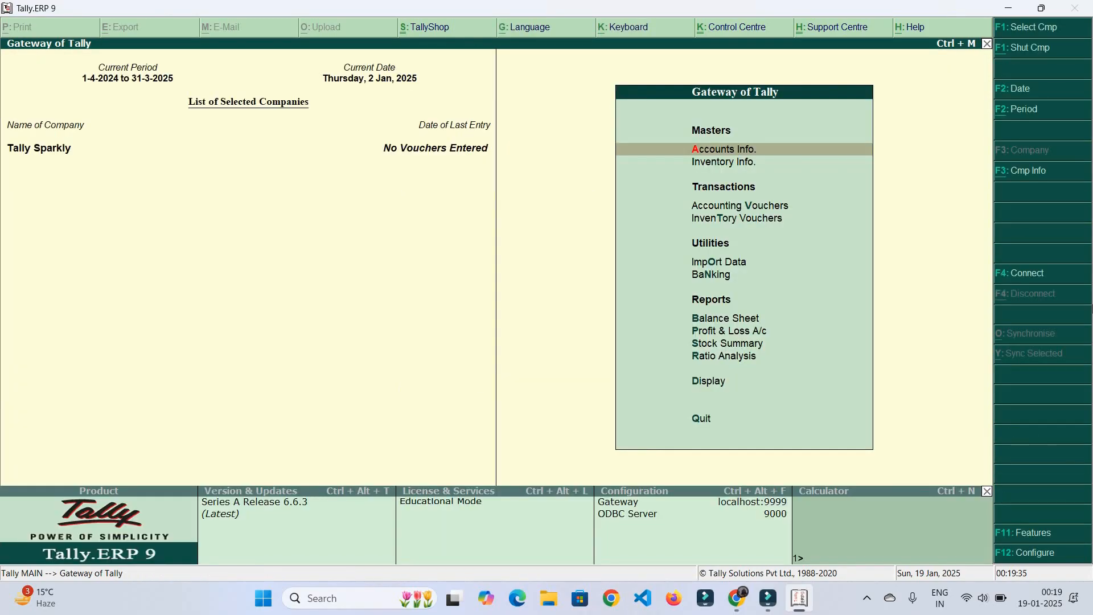
Open a new Purchase voucher No. 1 from Accounting Vouchers under Transactions
key("Down")
key("Down")
key("Down")
key("Up")
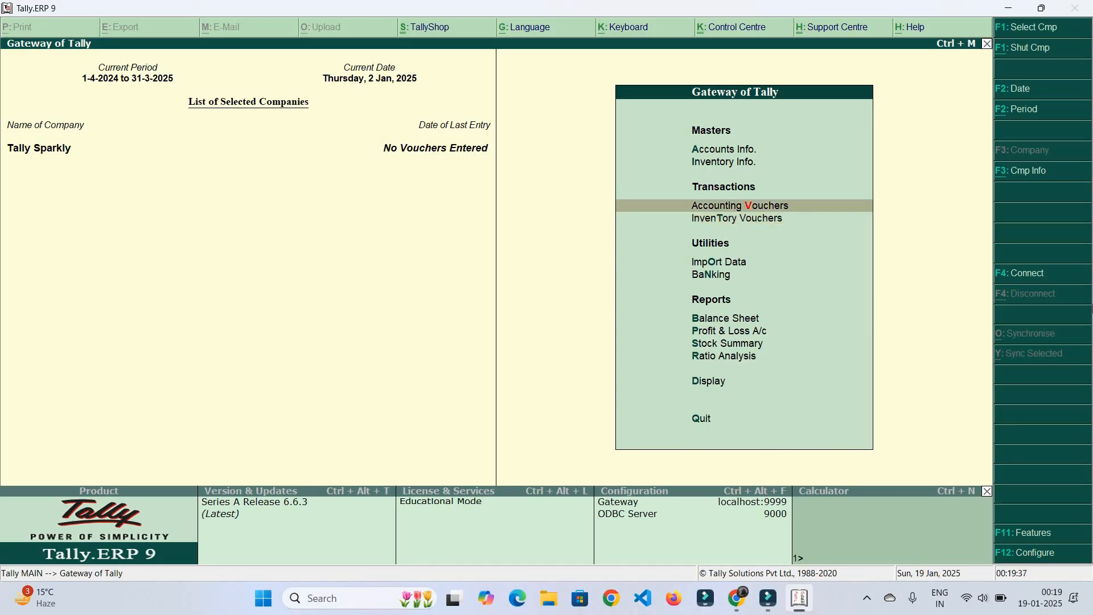
key("Down")
key("Up")
key("Escape")
key("Escape")
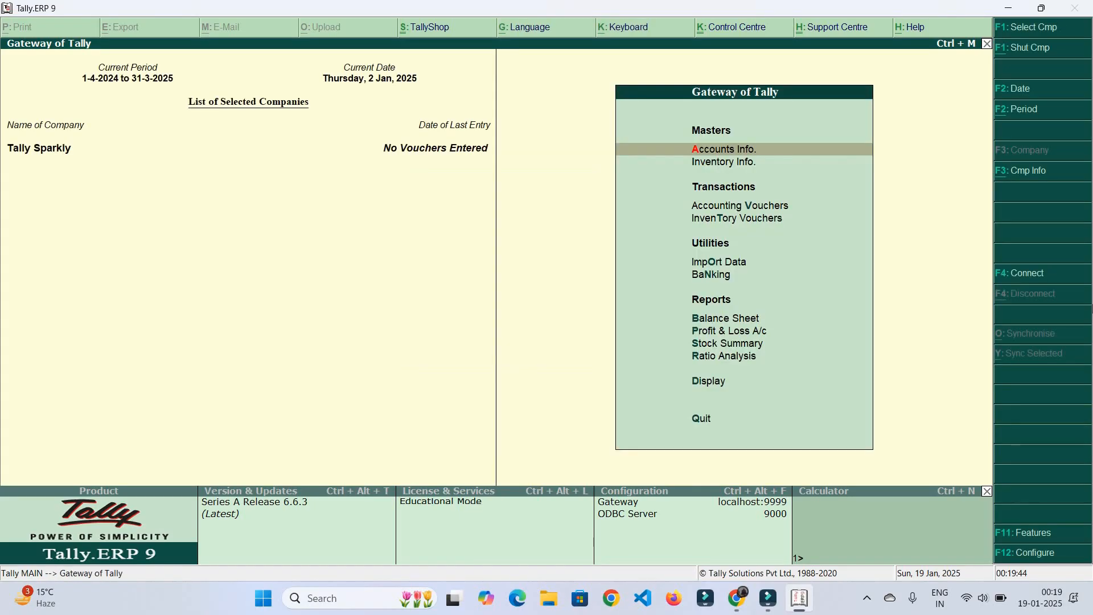
key("Down")
key("Down")
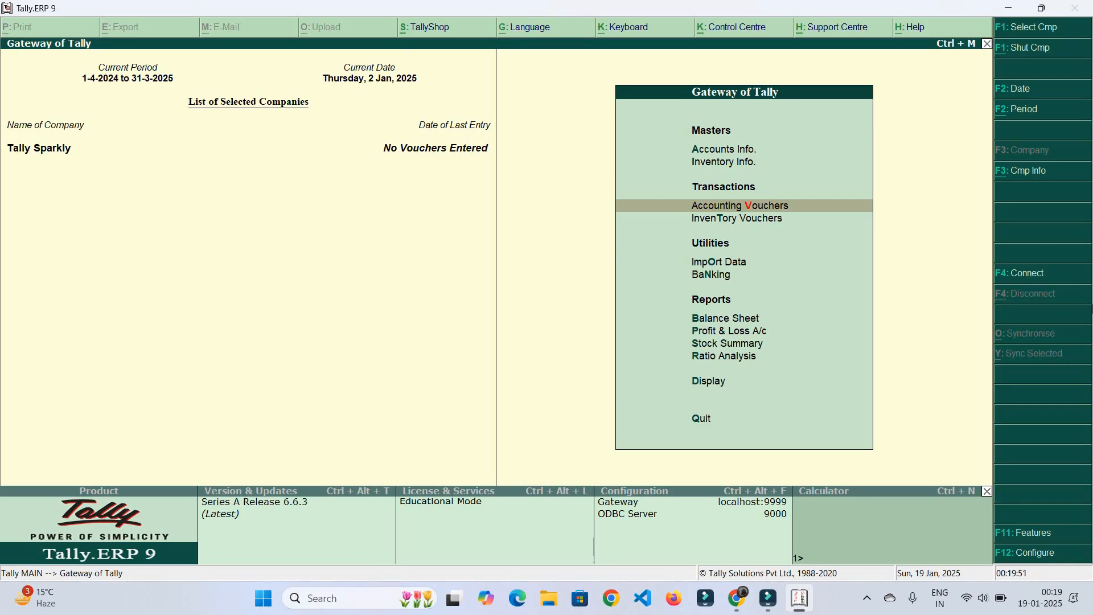
key("Return")
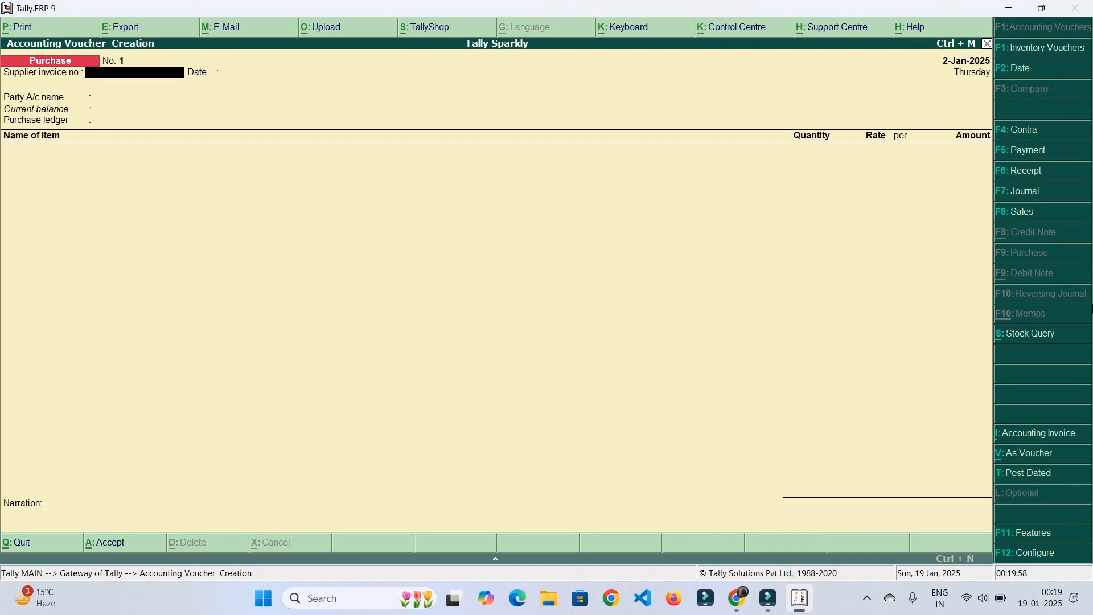
Cycle through the Payment, Receipt, Journal, Sales, Purchase and Contra voucher screens
key("F5")
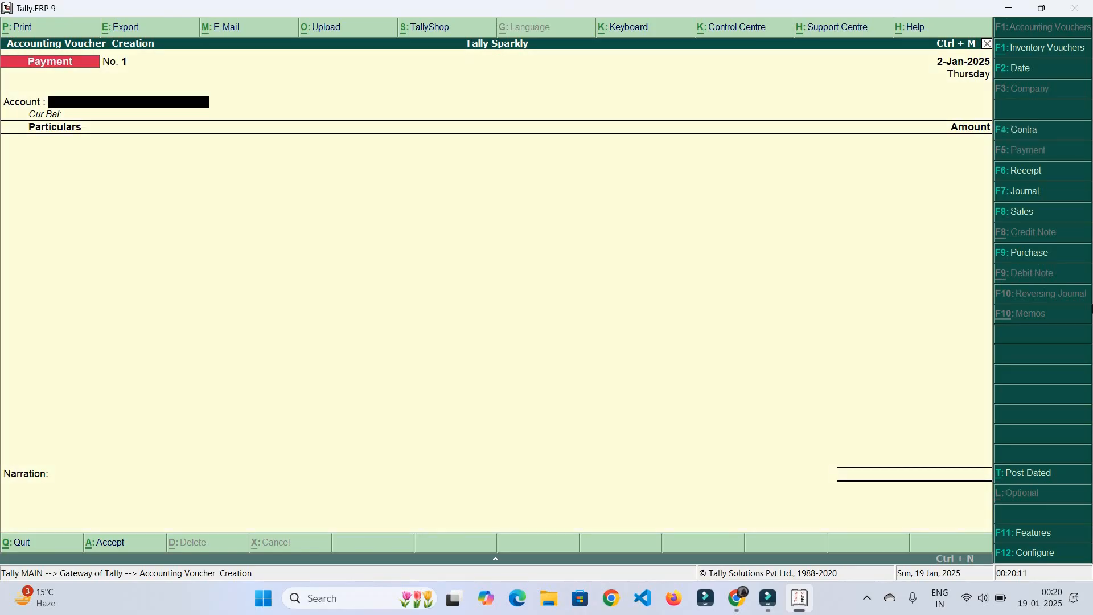
key("F6")
key("F7")
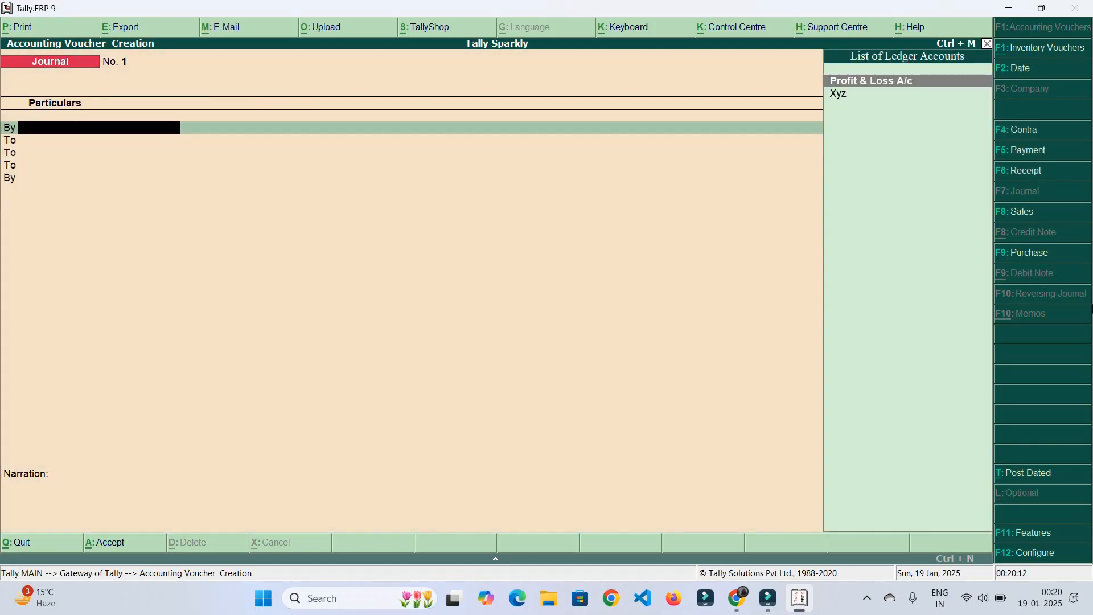
key("F8")
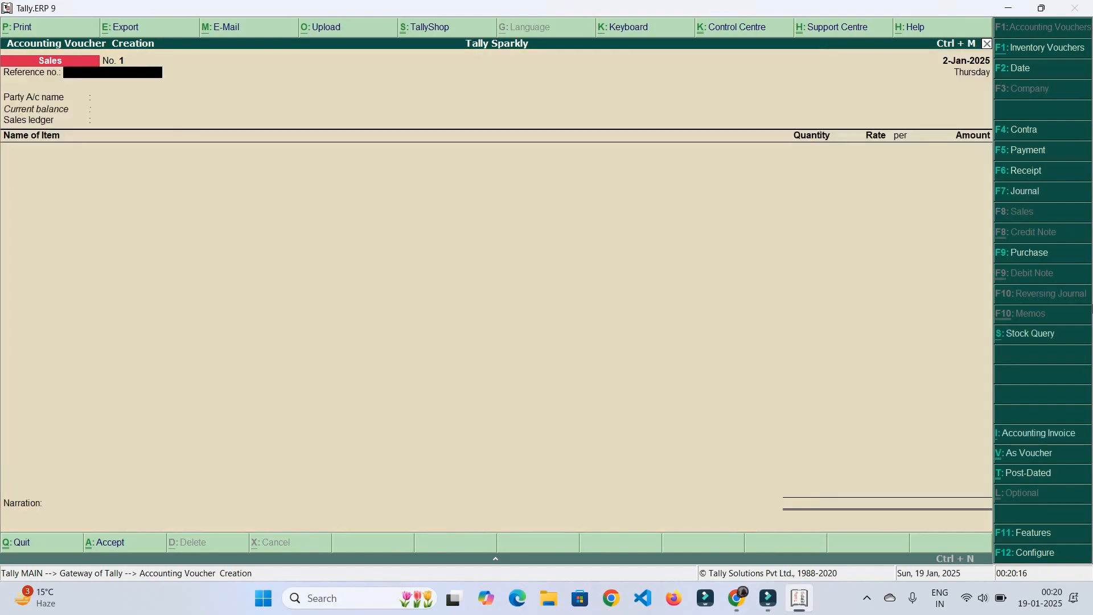
key("F9")
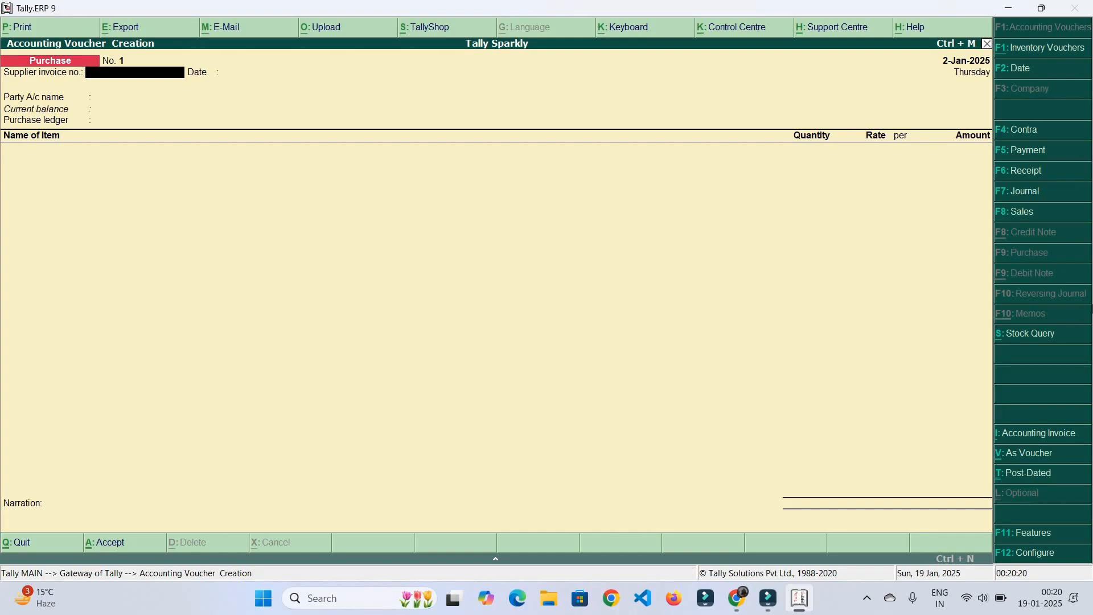
key("F4")
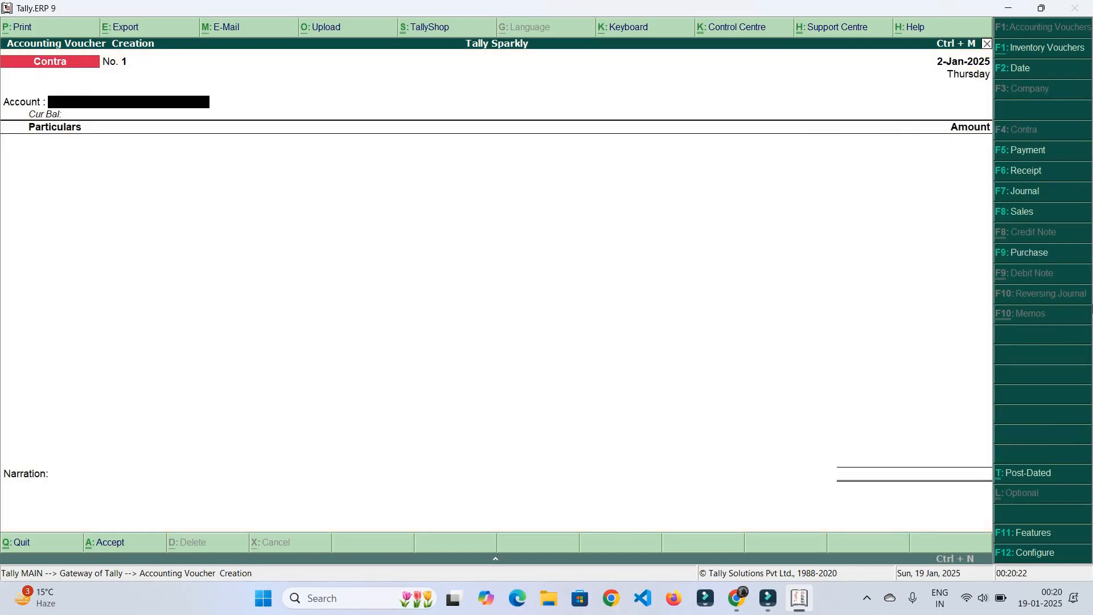
Revisit the Payment and Receipt screens, then quit voucher entry to the Gateway of Tally
key("F5")
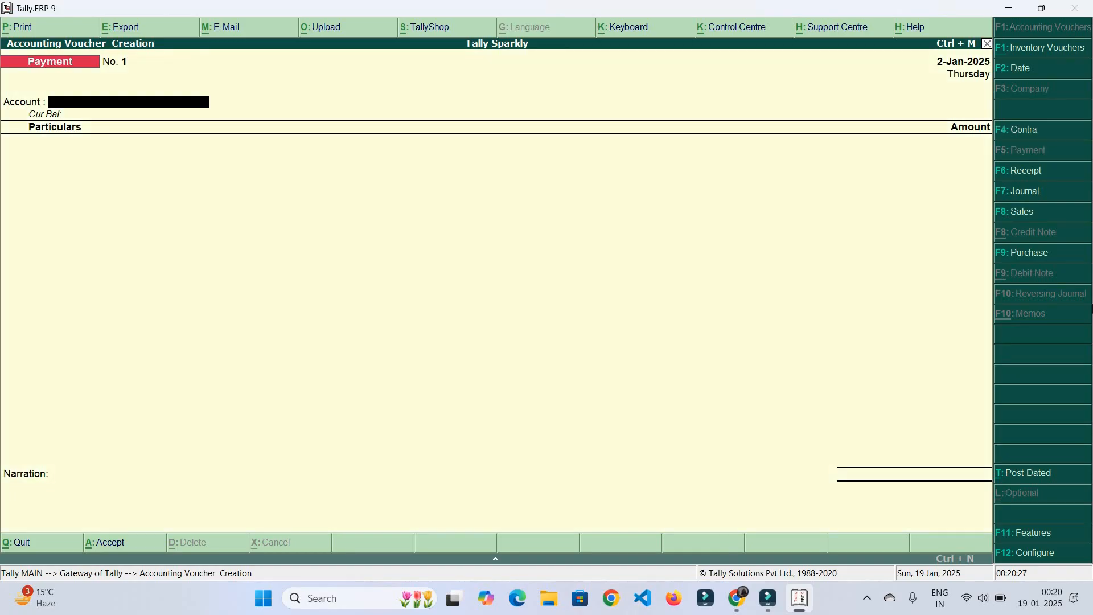
key("F6")
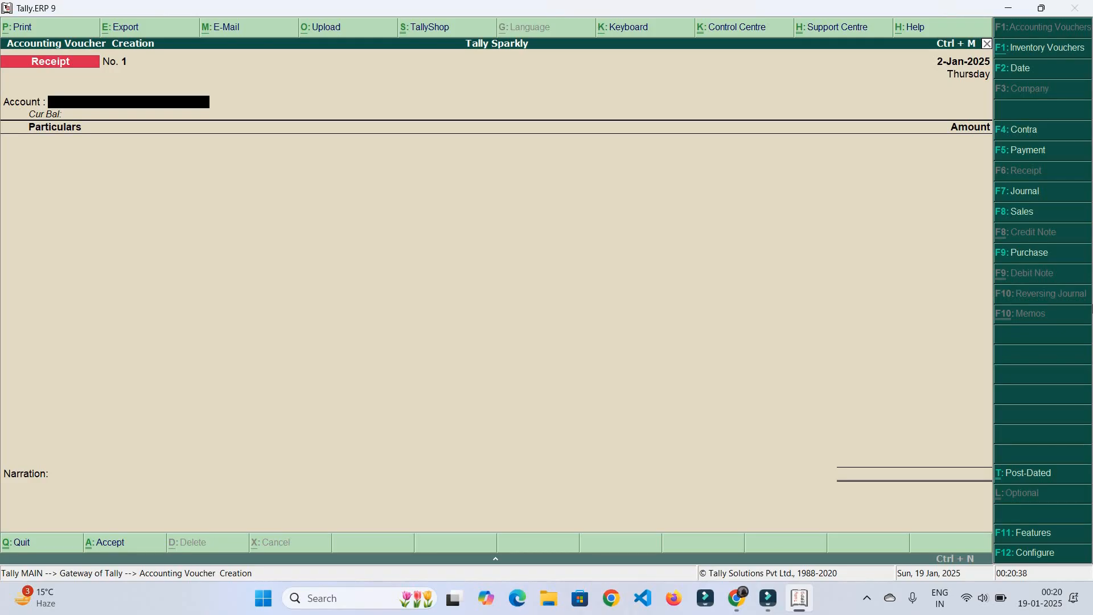
key("F5")
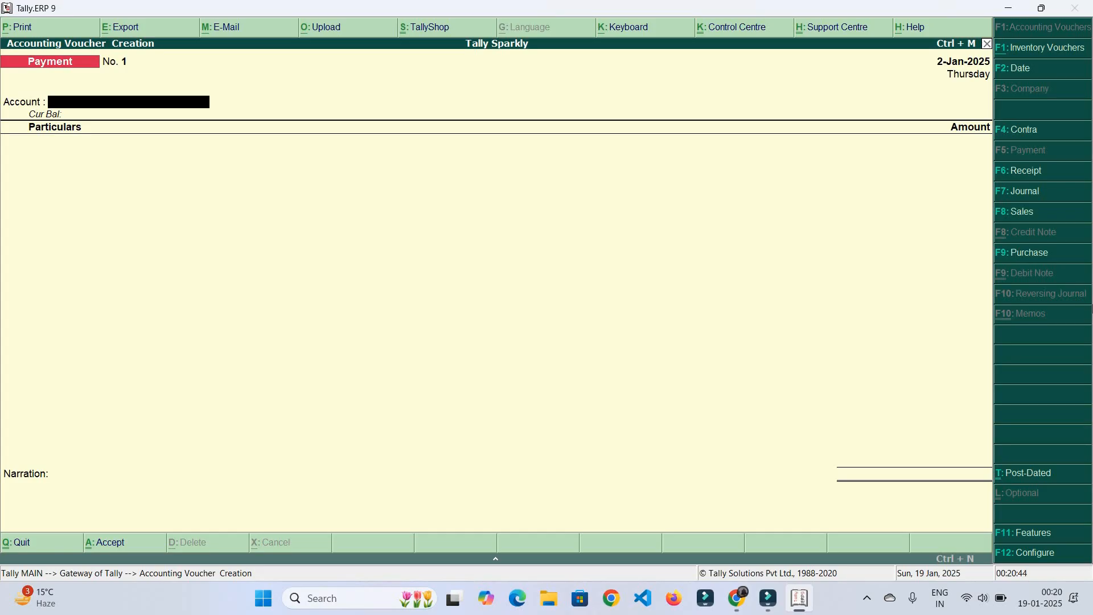
key("Escape")
key("y")
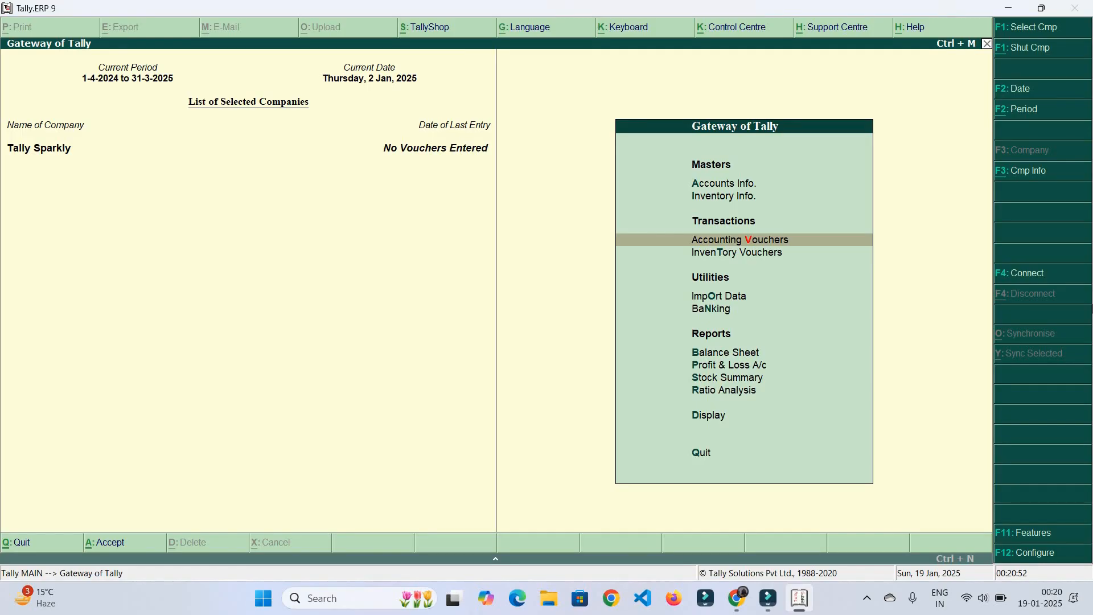
Decline quitting Tally and open the Day Book from the Display menu
key("Down")
key("Down")
key("Down")
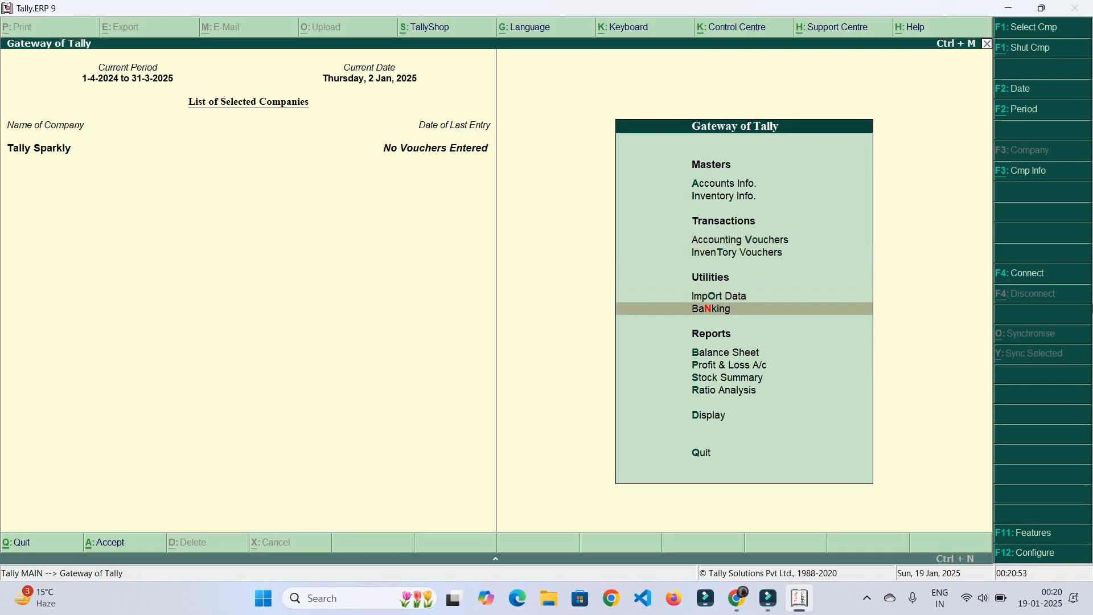
key("Up")
key("Up")
key("Escape")
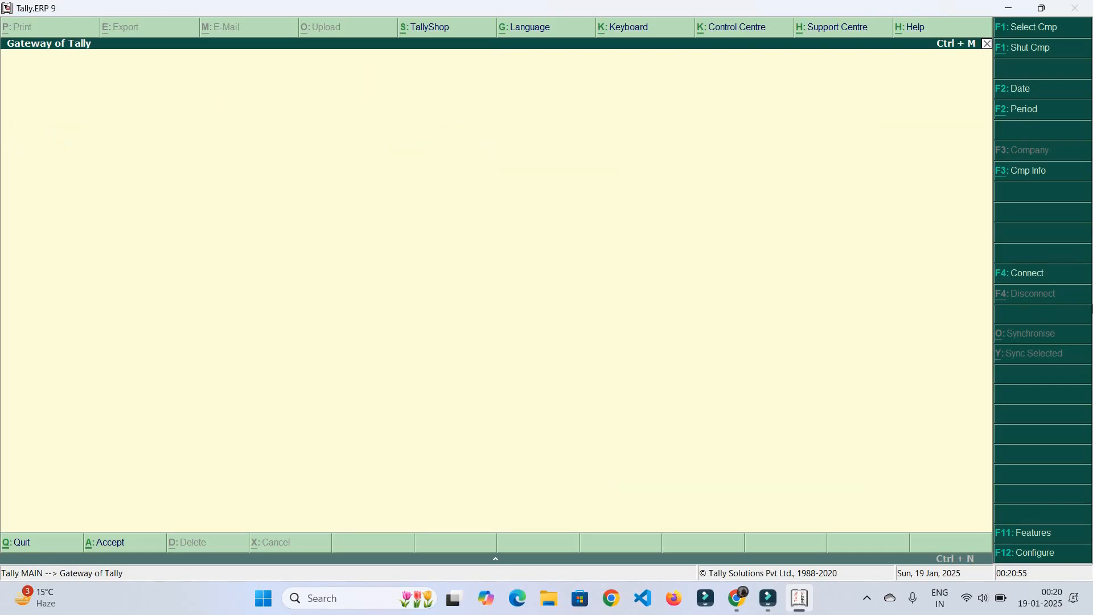
key("n")
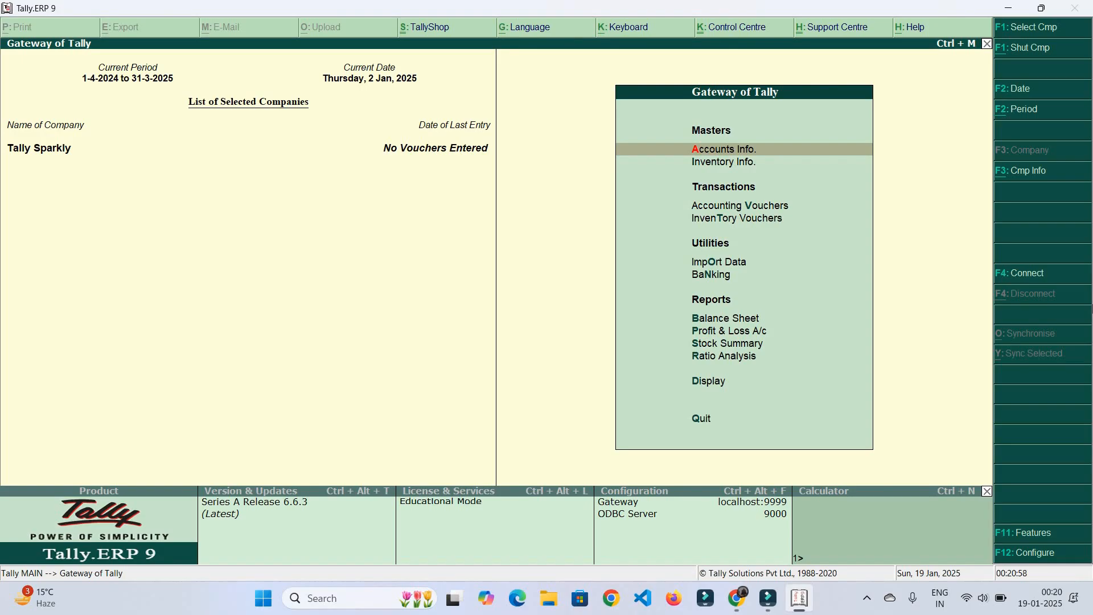
key("Down")
key("Down")
key("Down")
key("Down")
key("Down")
key("Down")
key("Down")
key("Down")
key("Down")
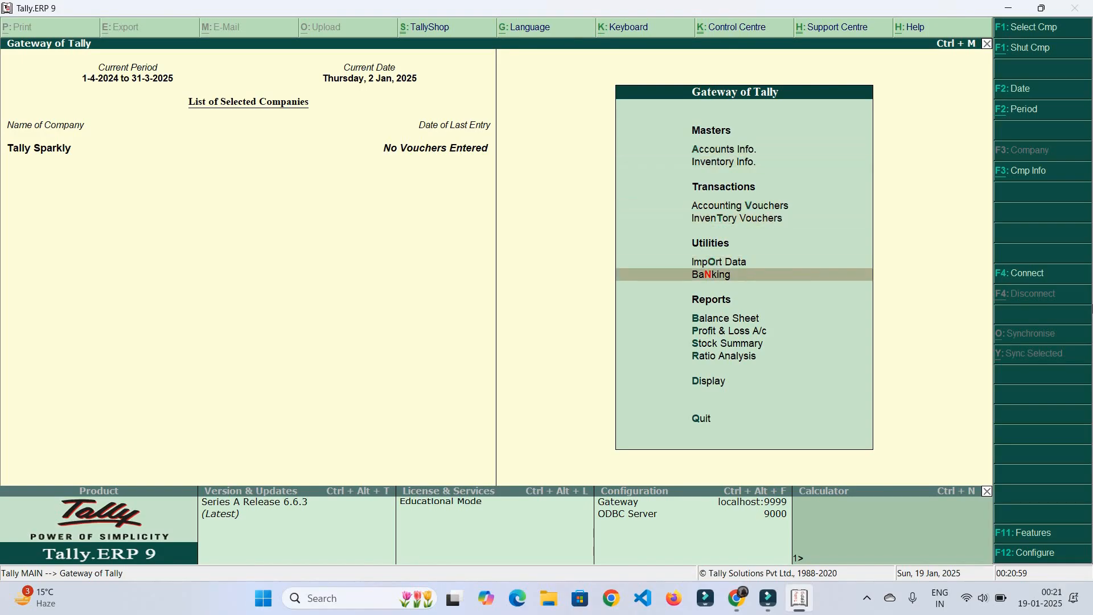
key("Down")
key("Return")
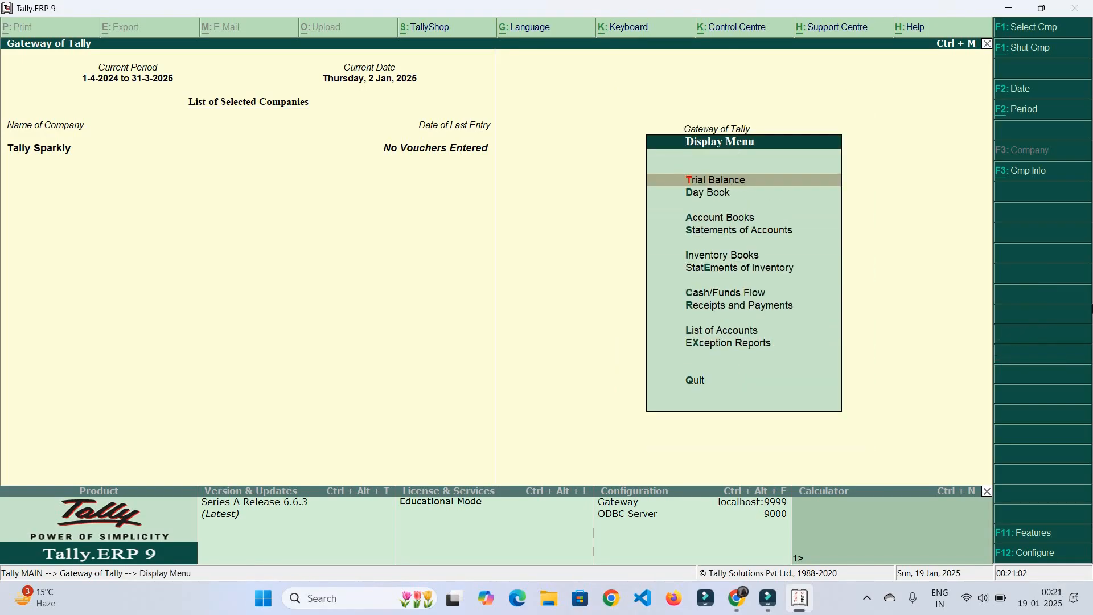
key("Down")
key("Return")
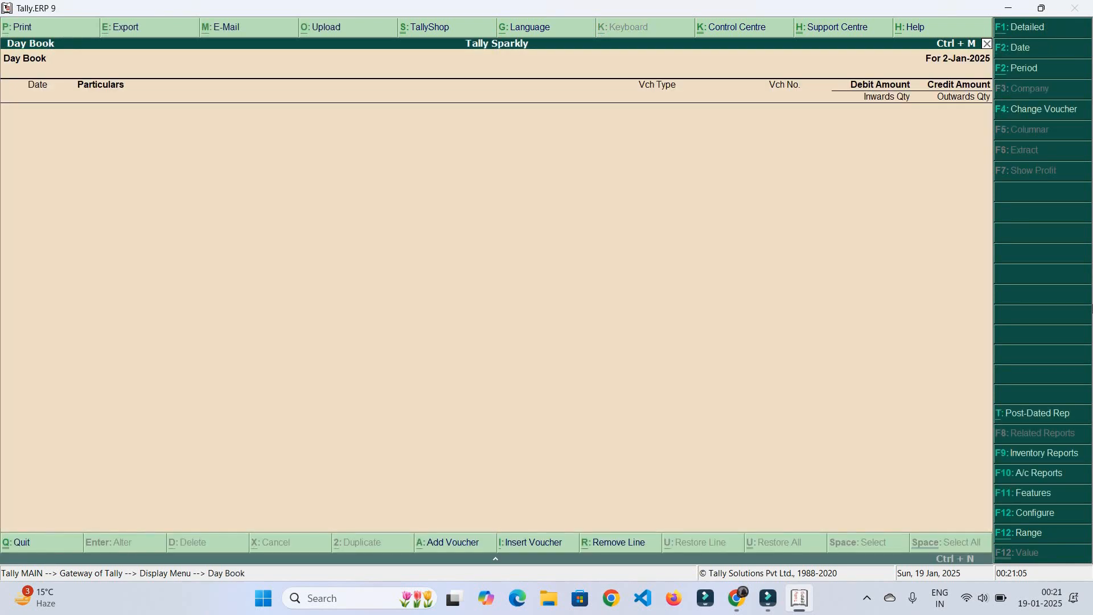
Set the Day Book period to 1.4.2024–31.3.25, then close it to the Gateway
key("alt+F2")
type("1.")
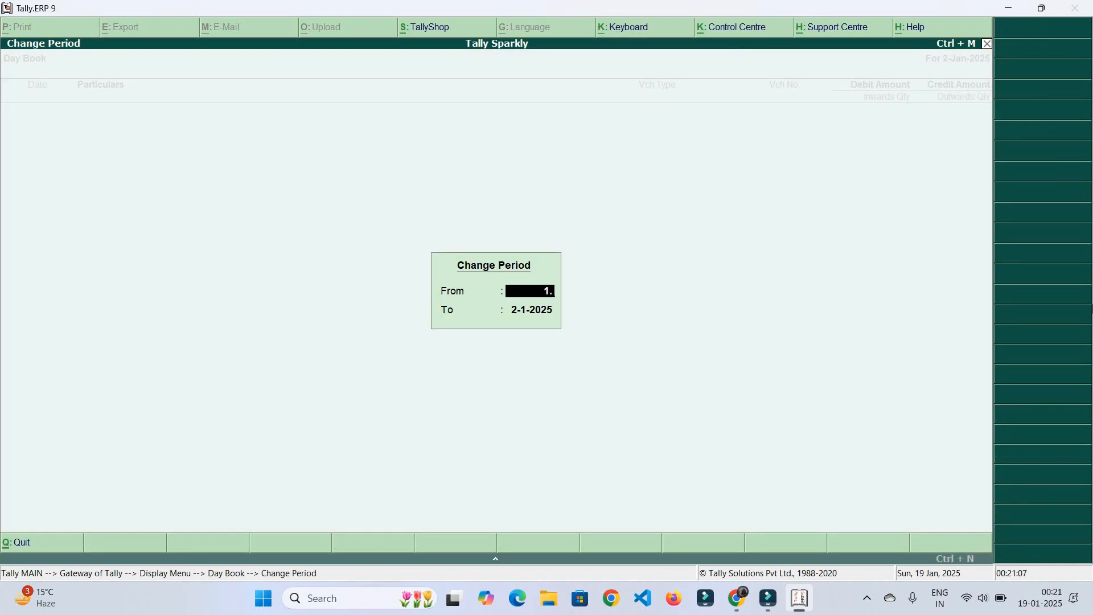
type("4.2024")
key("Return")
type("31.3.2")
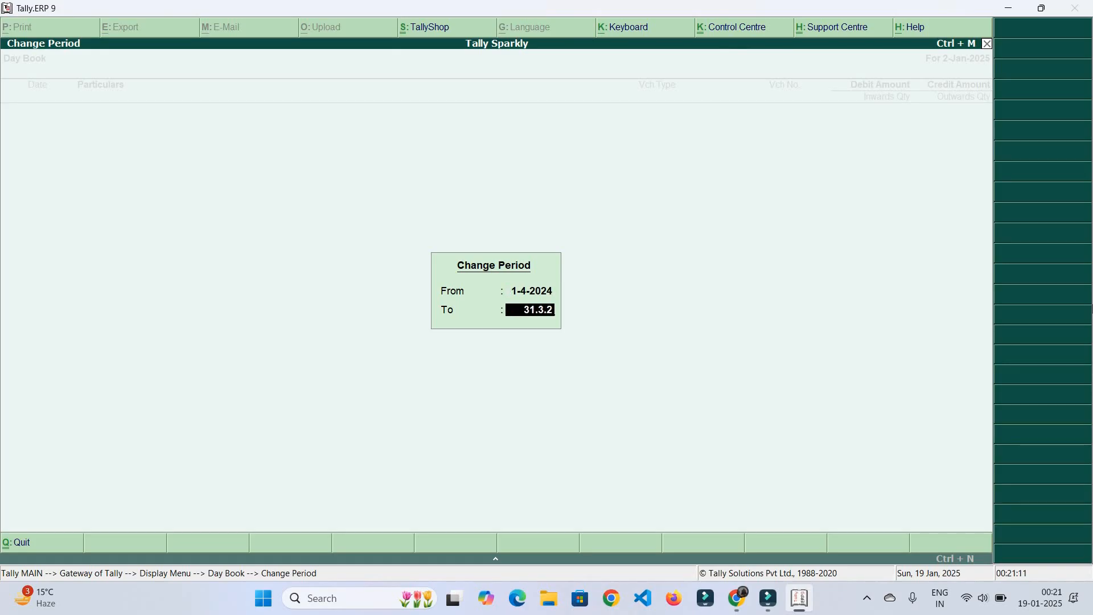
type("5")
key("Return")
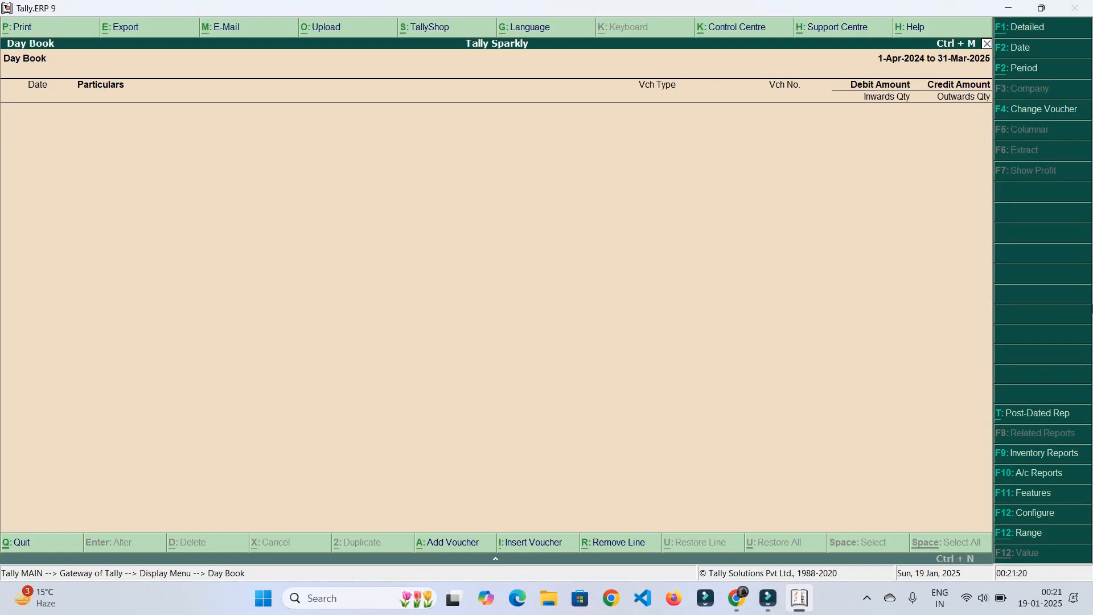
key("Escape")
key("Escape")
key("Escape")
key("Escape")
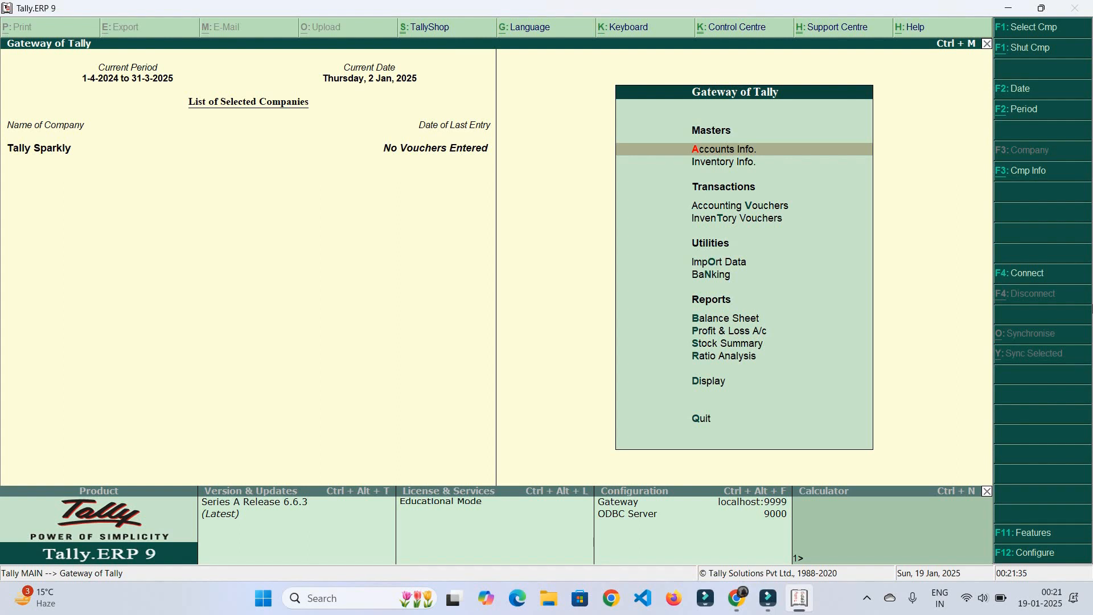
Open Company Info. with Alt+F3 and choose Alter to show the List of Companies
key("Escape")
key("Escape")
key("alt+F3")
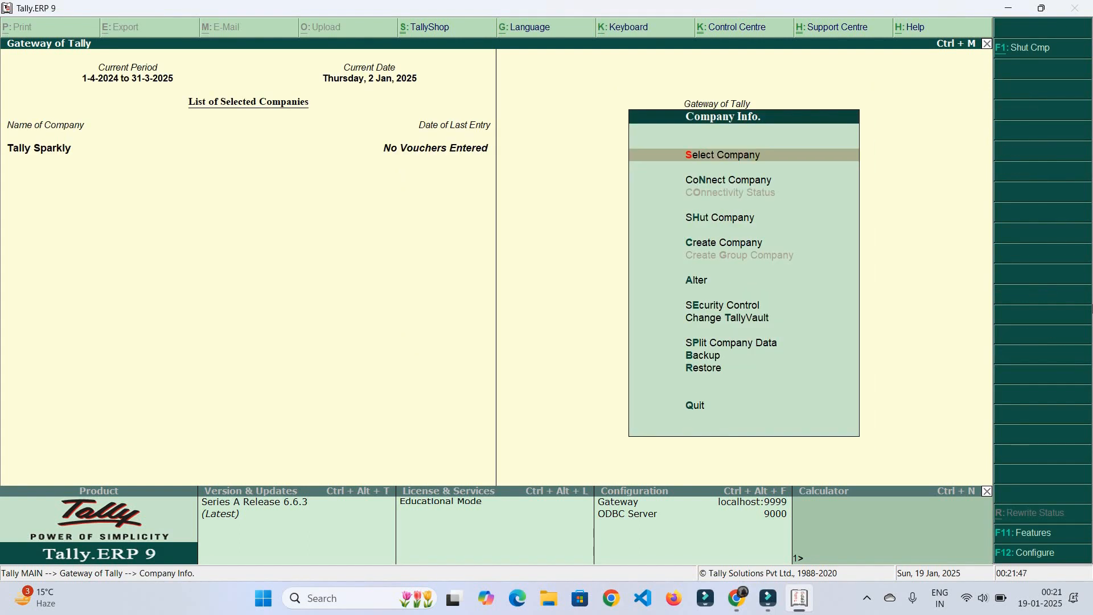
key("Escape")
key("Escape")
key("Escape")
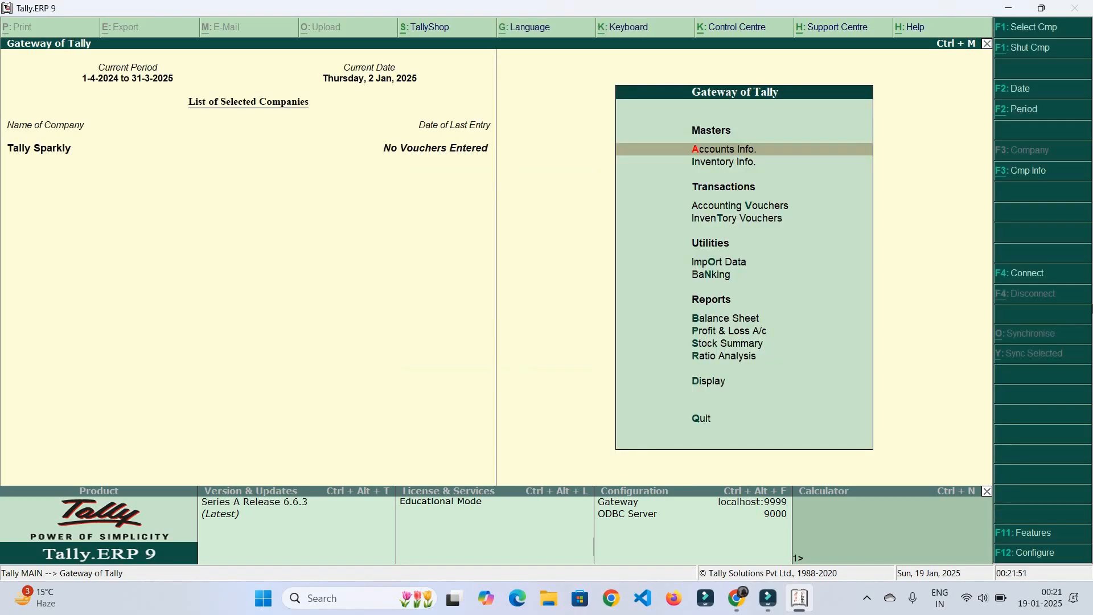
key("alt+F3")
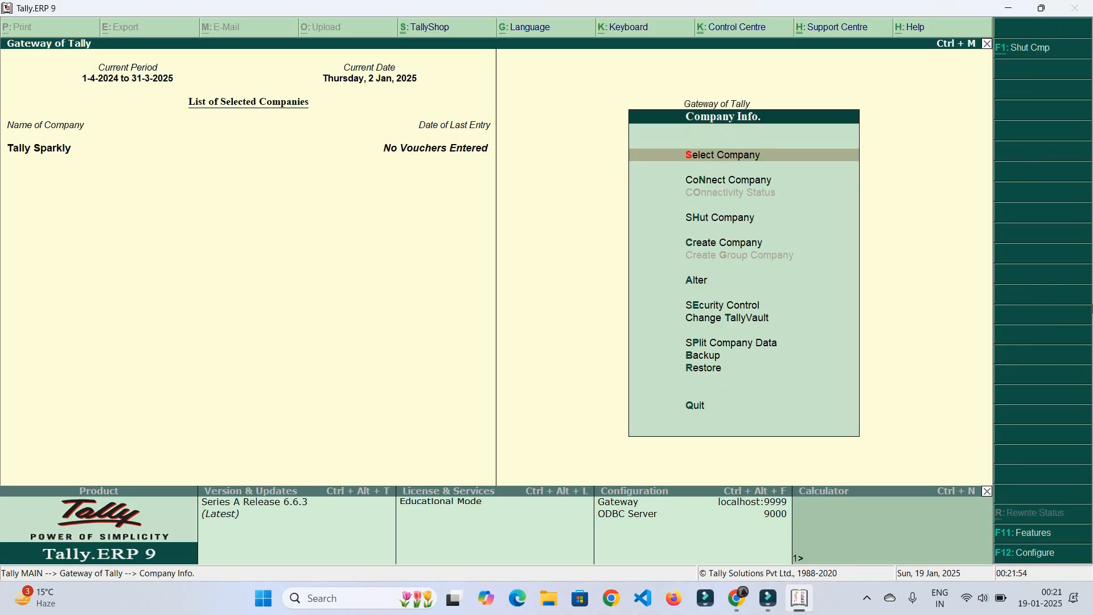
key("Down")
key("Down")
key("Down")
key("Down")
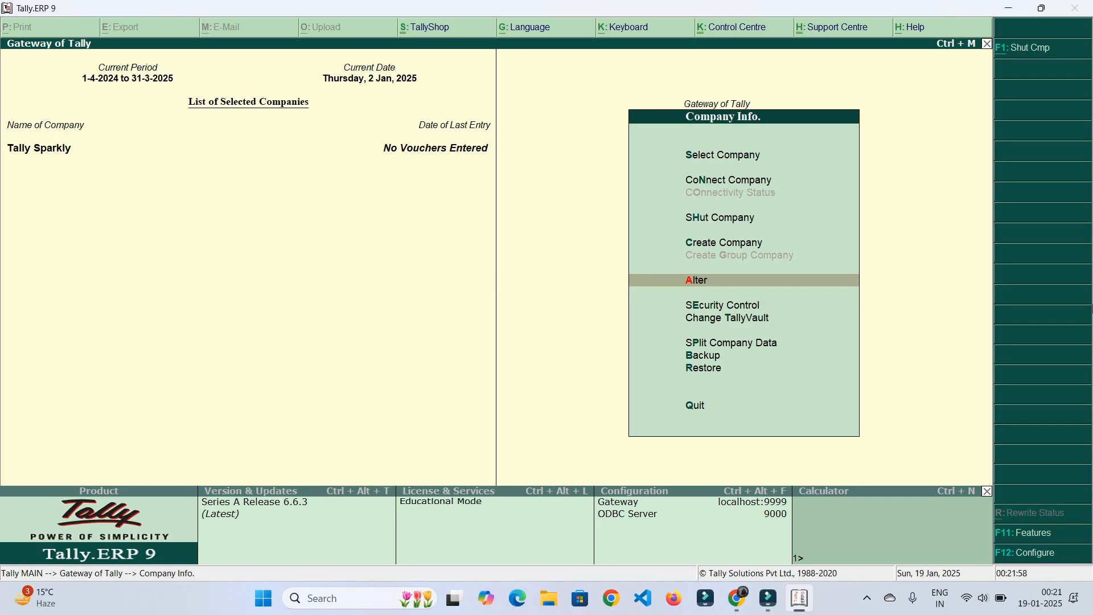
key("Return")
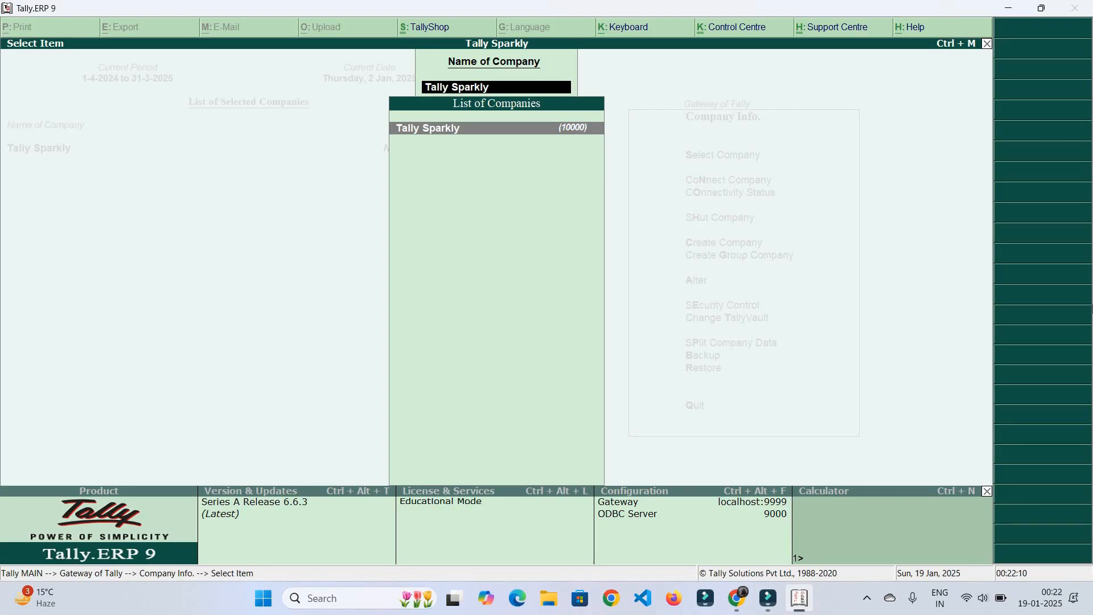
Rename the company Tally Sparkly to 'Tally ERP.9' and accept the alteration
key("Return")
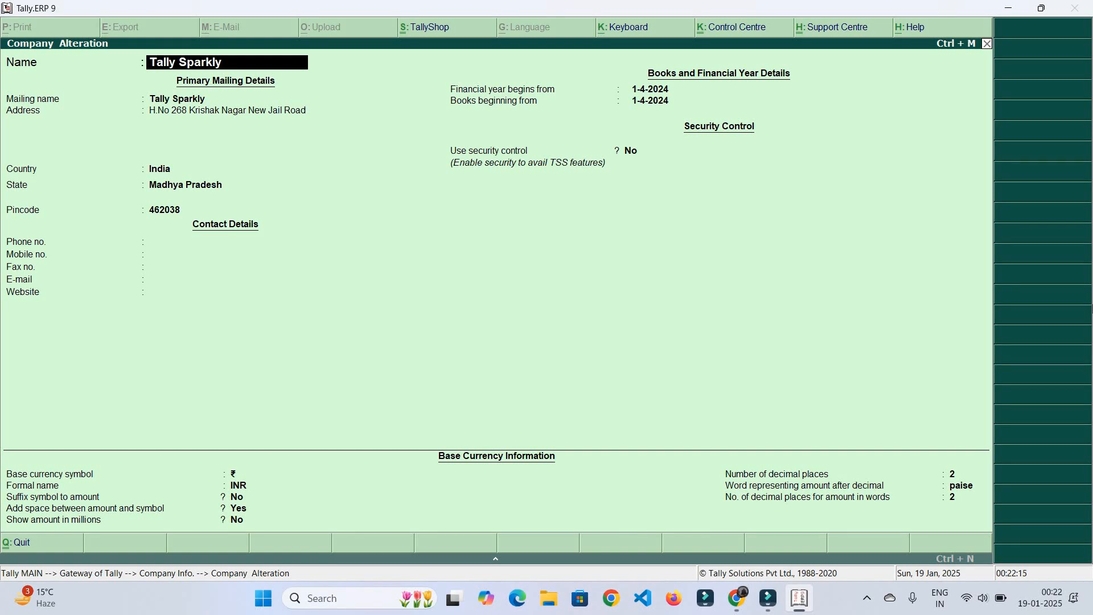
type("Tally ERP.9")
key("Return")
key("Return")
key("Return")
key("ctrl+a")
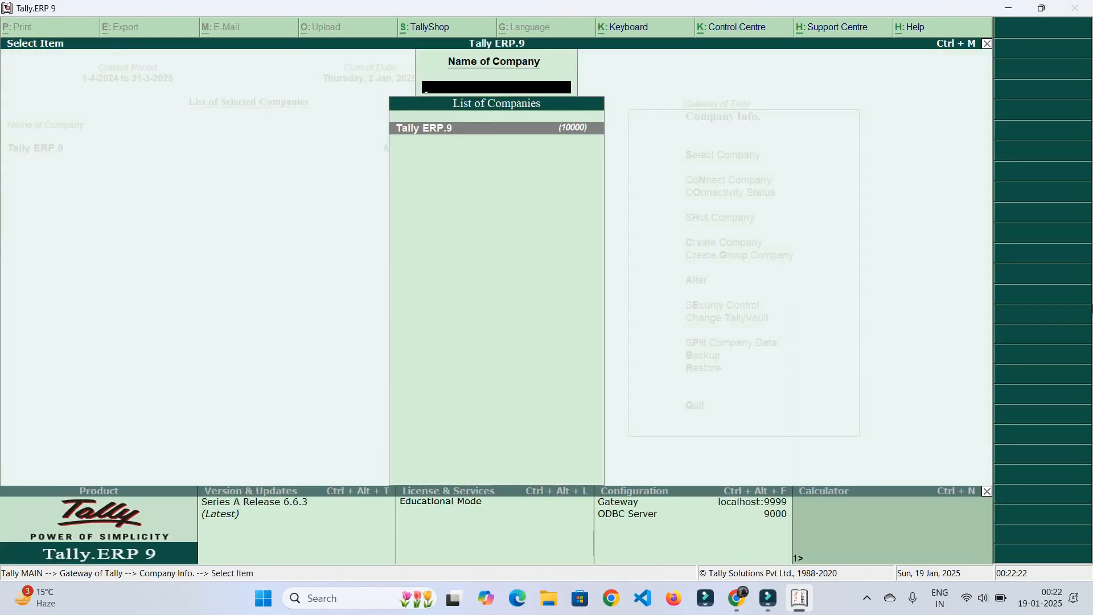
key("y")
Return to the Gateway of Tally and bring up Change Period with Alt+F2
key("Escape")
key("Escape")
key("Escape")
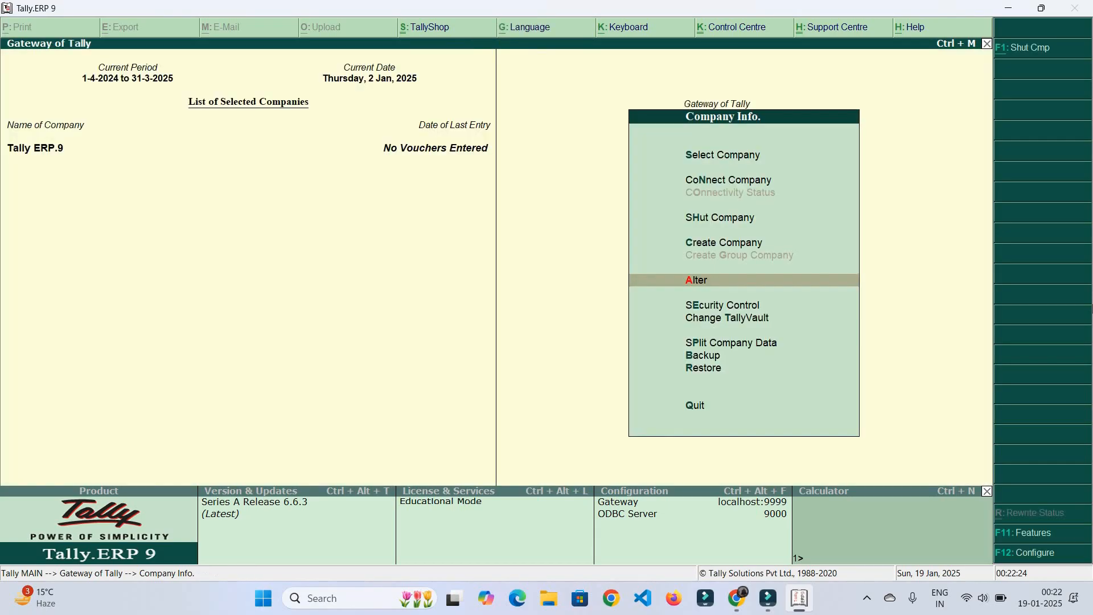
key("n")
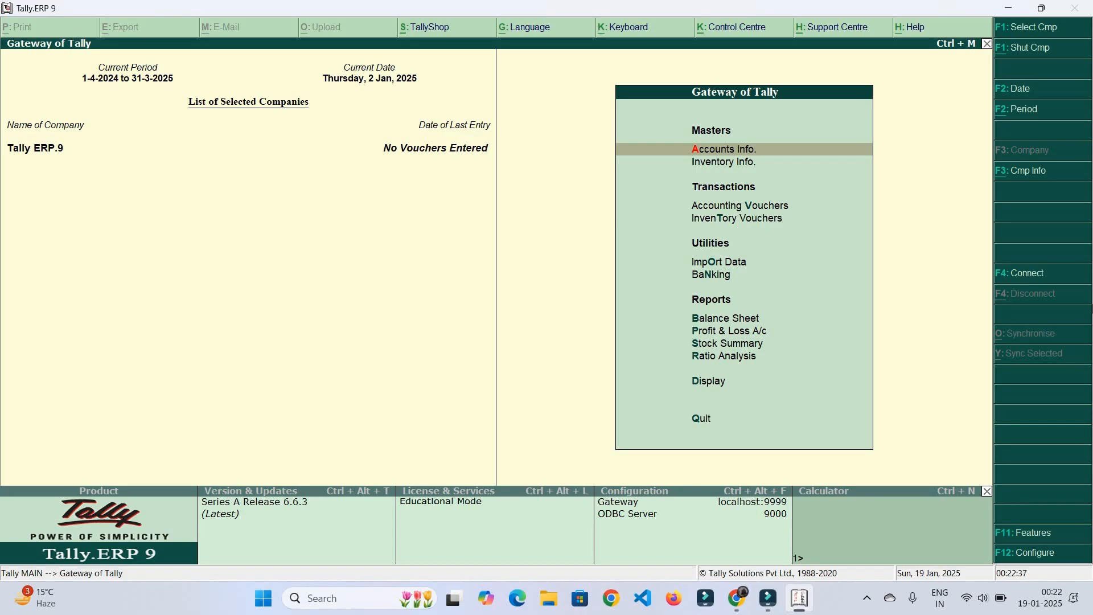
key("alt+F2")
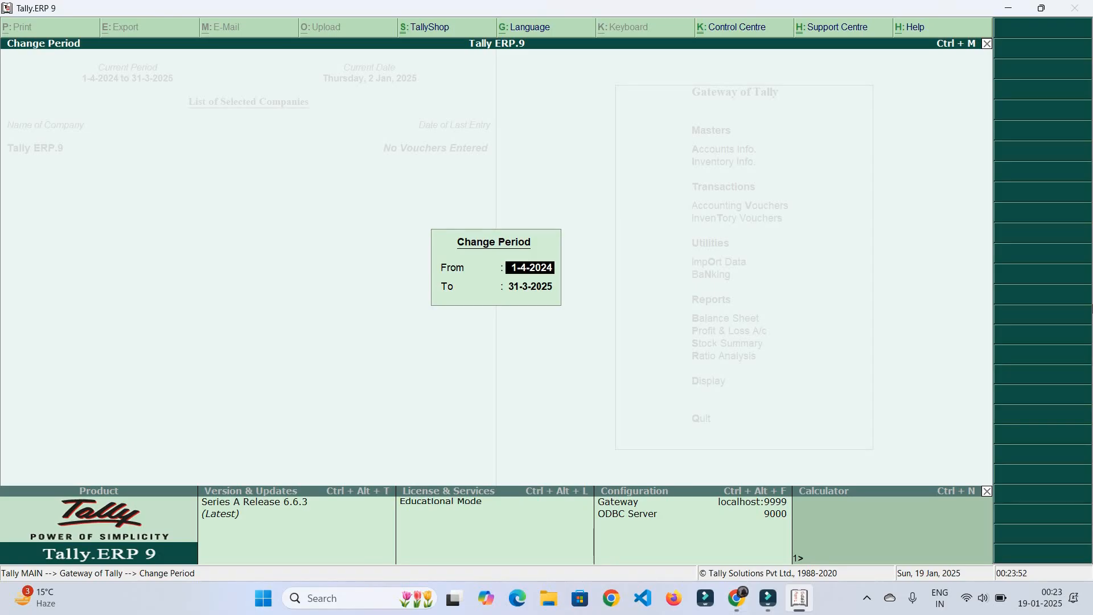
Change the current period to 01.4.2023 through 31.3.24
type("01")
type("4.2023")
key("Return")
type("31.3.24")
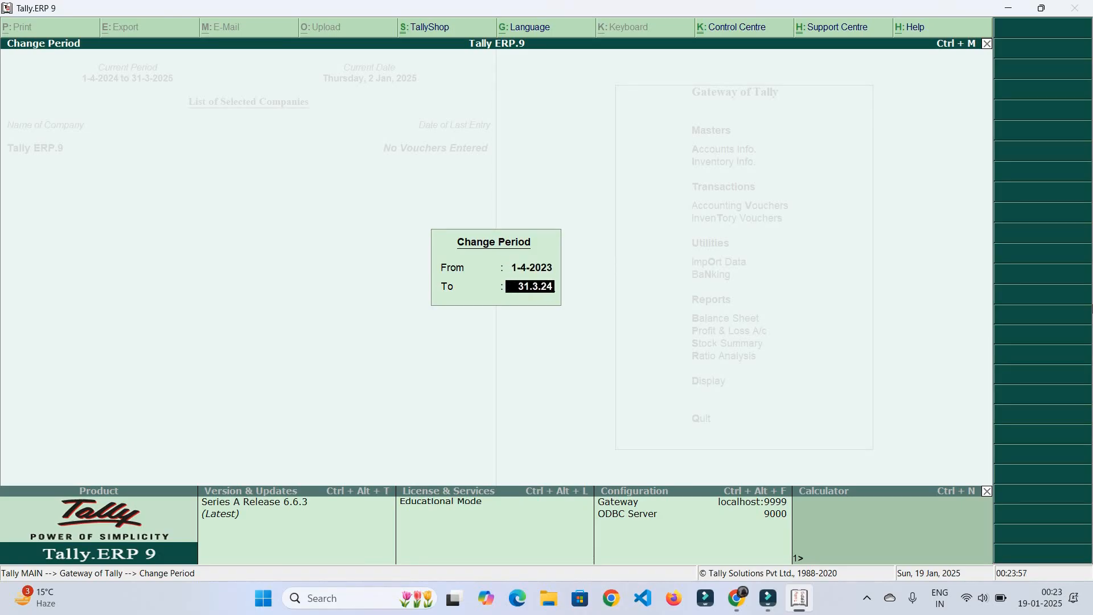
key("Return")
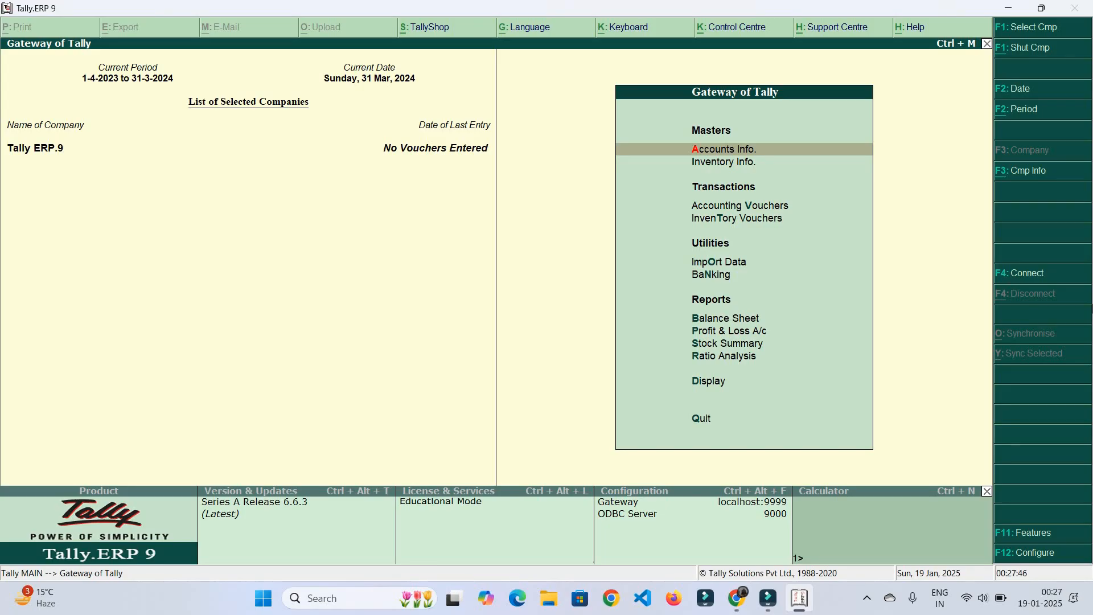
Open a Stock Journal from Inventory Vouchers and start leaving it
key("Down")
key("Down")
key("Down")
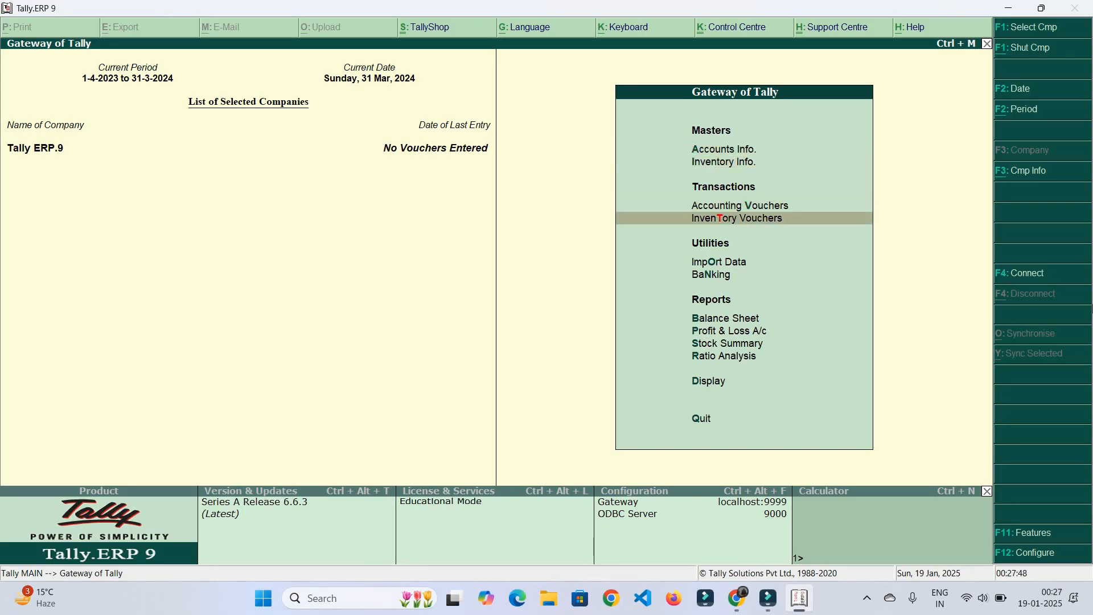
key("Return")
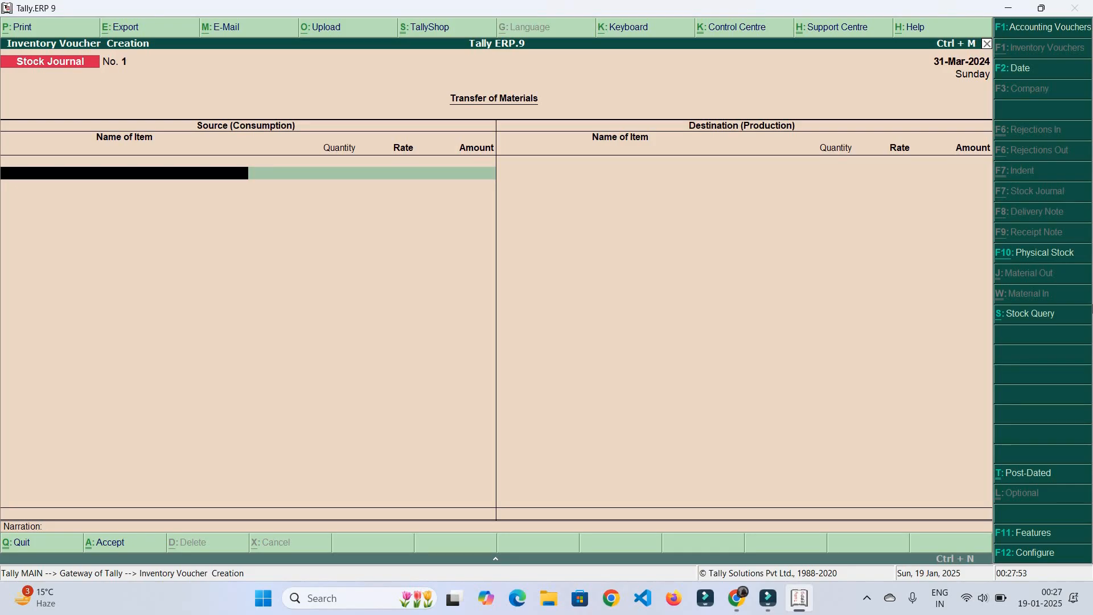
key("Escape")
Return to the Gateway of Tally and look at the Import Data options
key("Return")
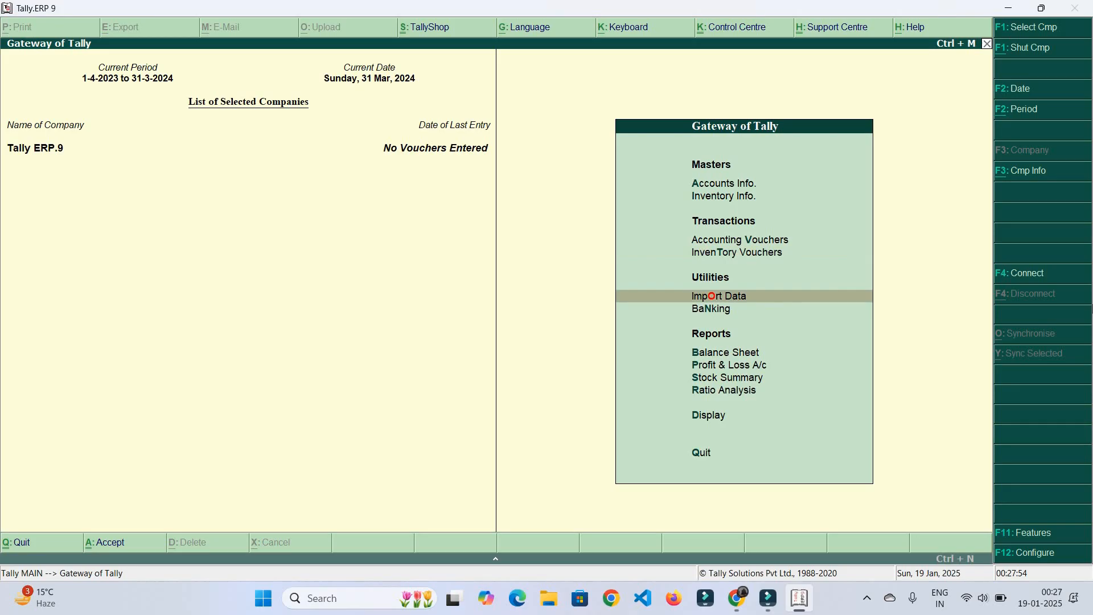
key("Return")
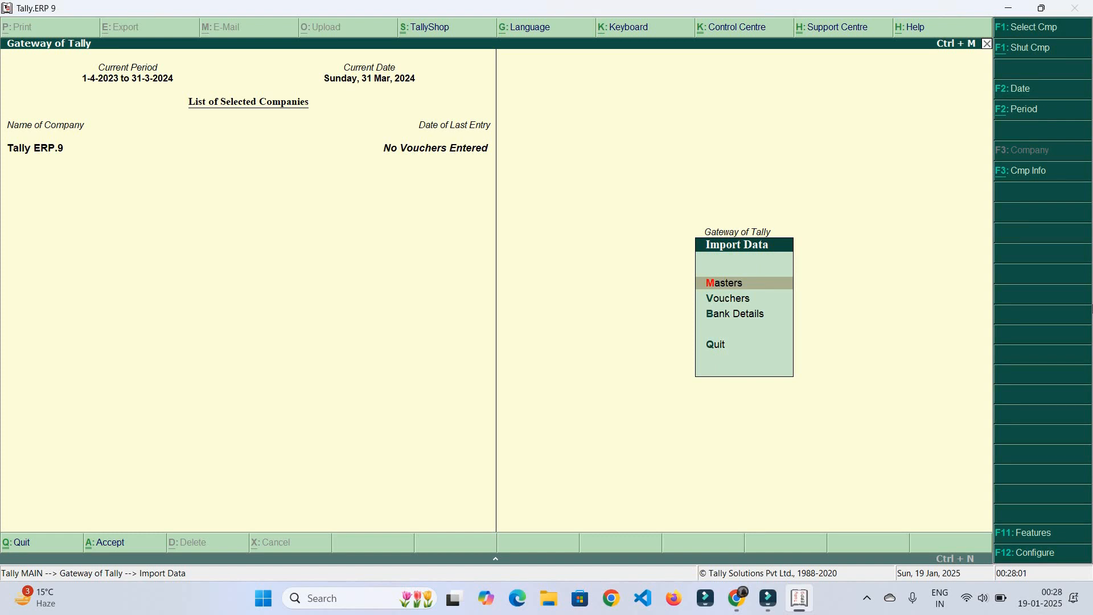
key("Escape")
Browse the Banking options (Bank Reconciliation, Deposit Slip, Payment Advice, Post-dated Summary) and return to the Gateway
key("Down")
key("Return")
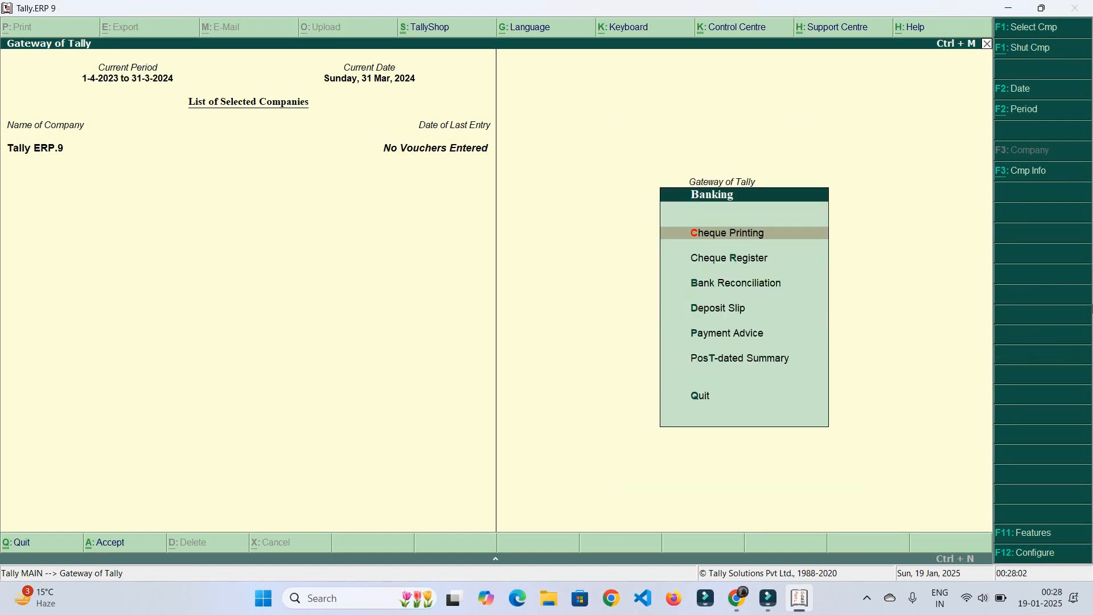
key("Down")
key("Down")
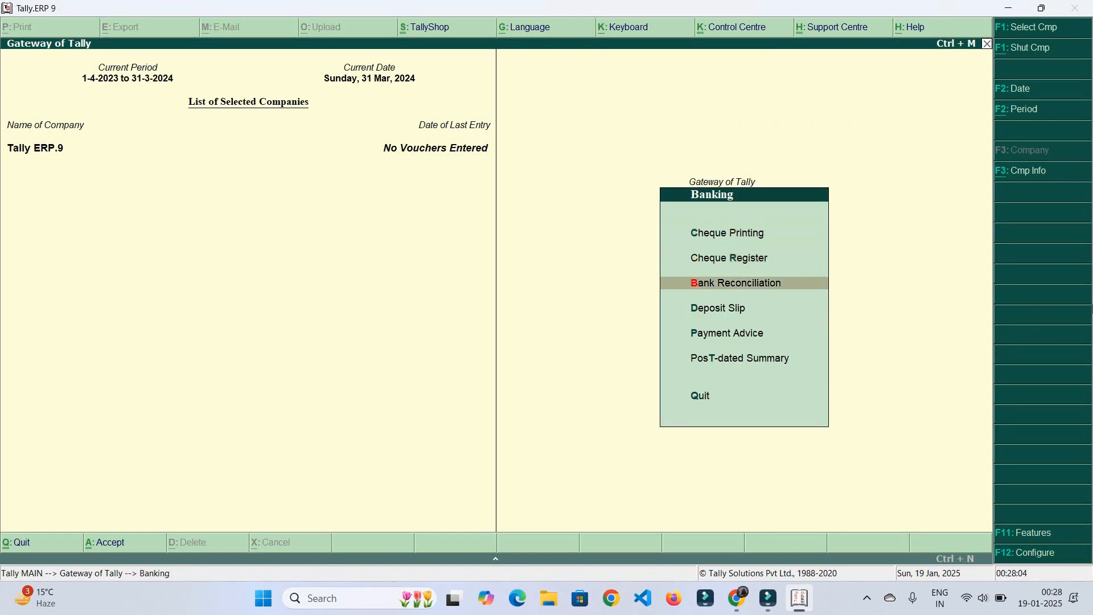
key("Down")
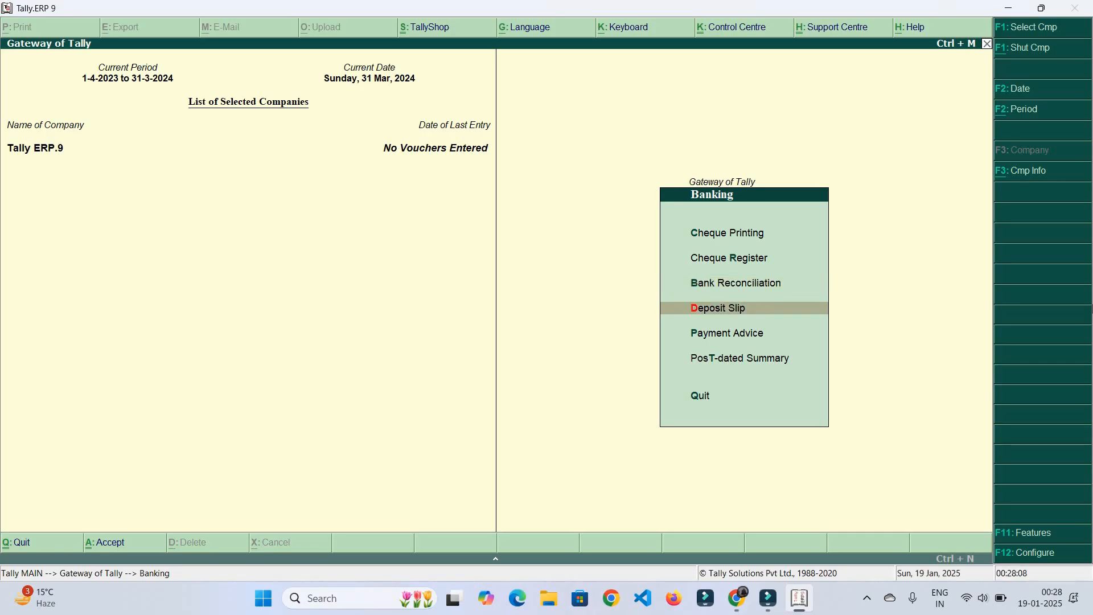
key("Down")
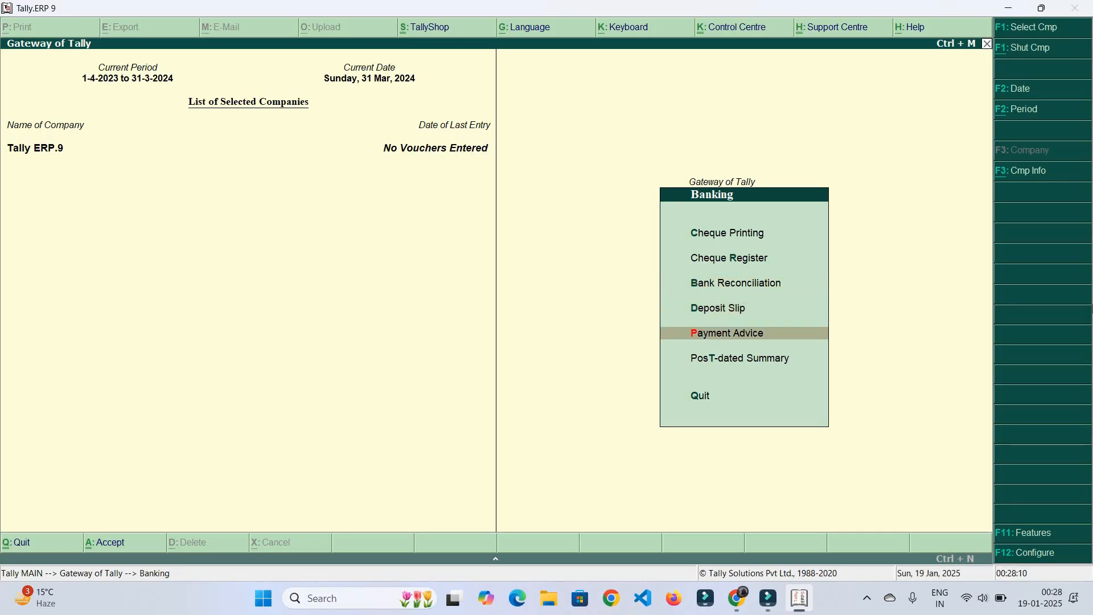
key("Down")
key("Down")
key("Up")
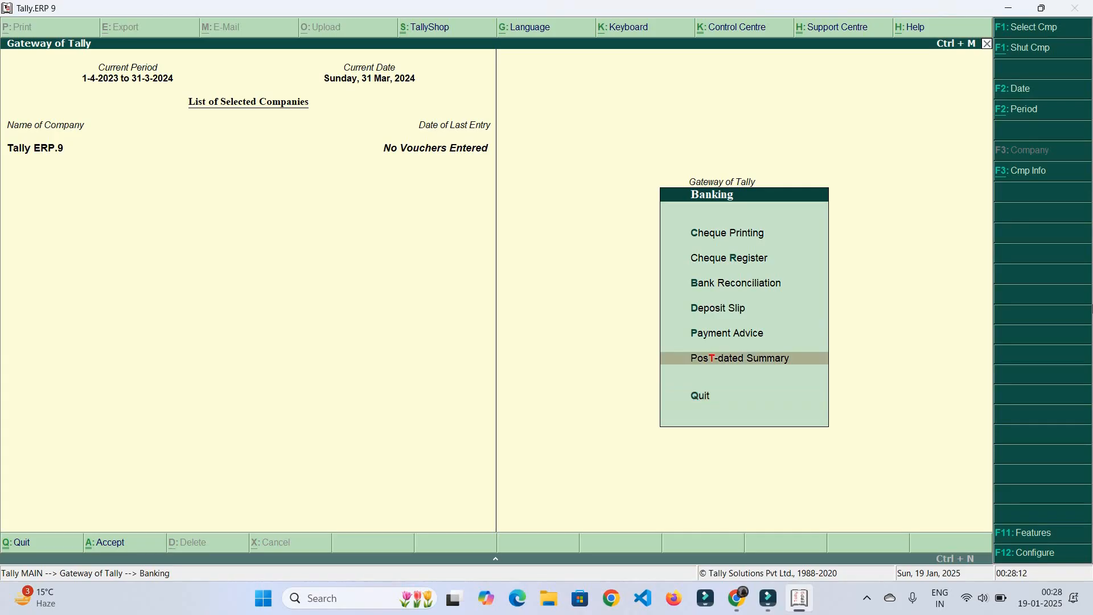
key("Up")
key("Up")
key("Up")
key("Up")
key("Escape")
key("Escape")
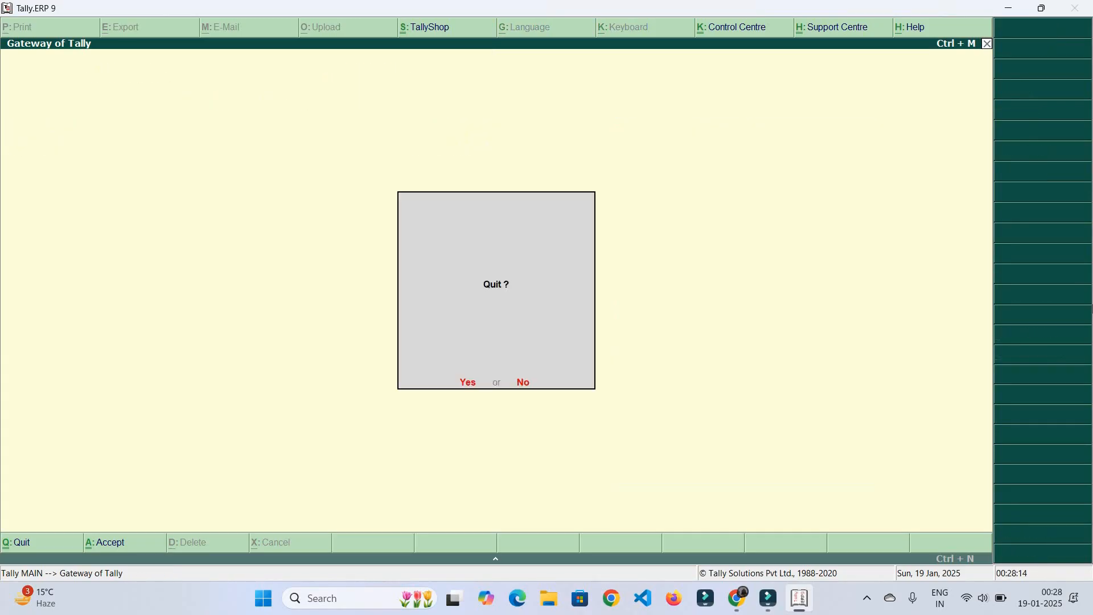
key("Escape")
key("Down")
key("Down")
key("Down")
key("Down")
key("Down")
key("Down")
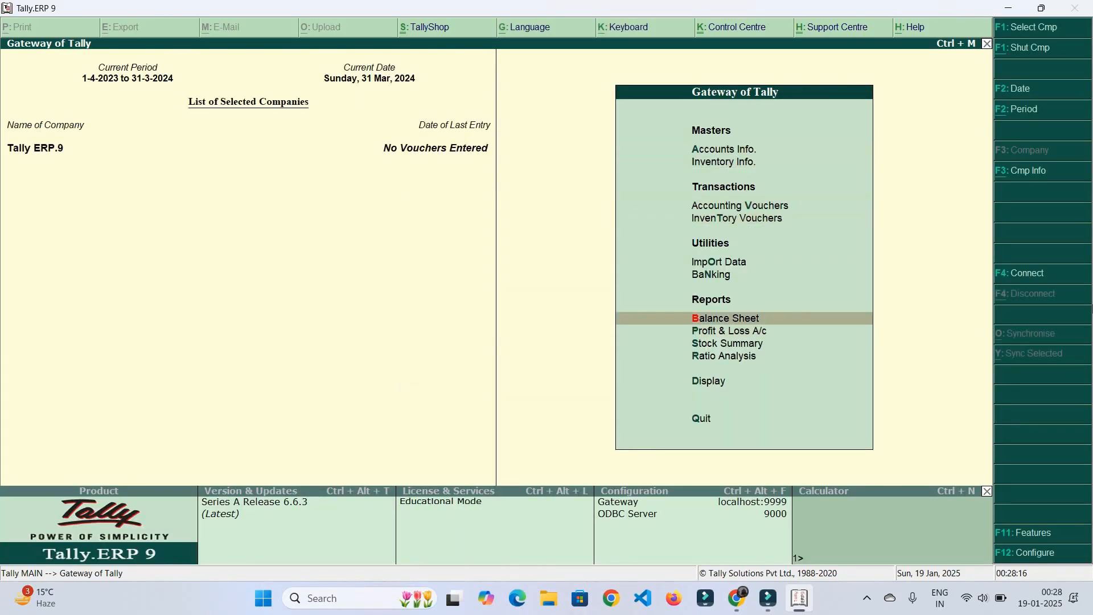
Open the Balance Sheet, step through its liability groups, and close it
key("Return")
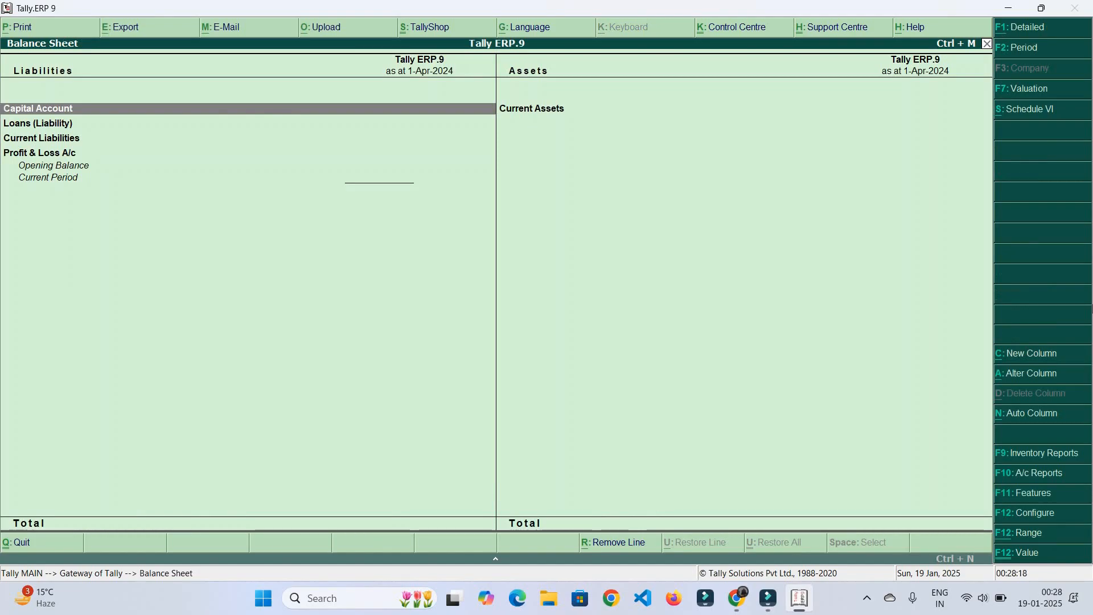
key("Down")
key("Down")
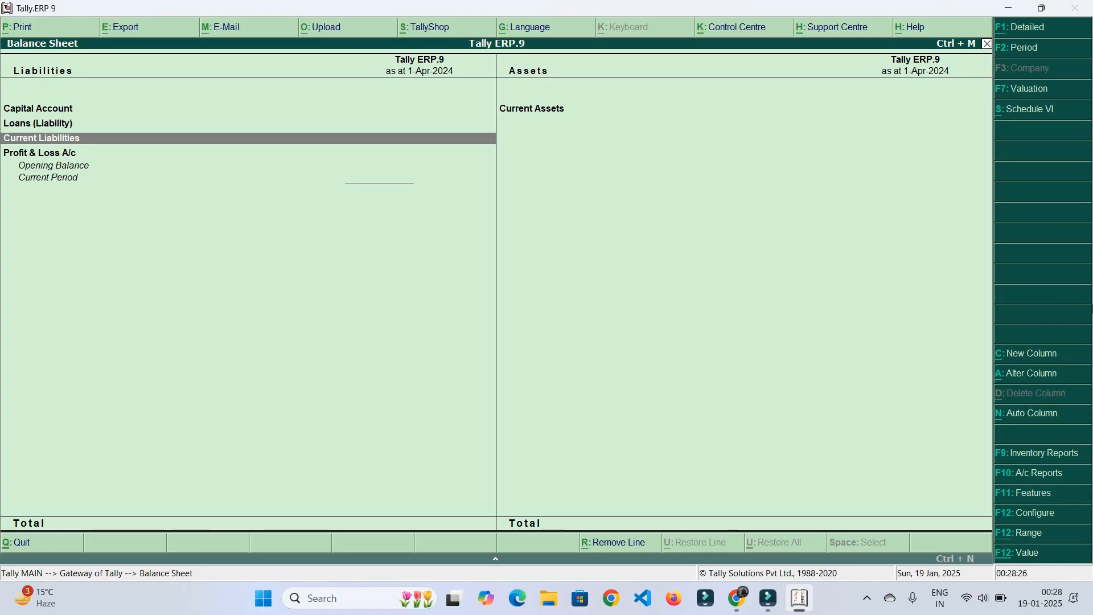
key("Escape")
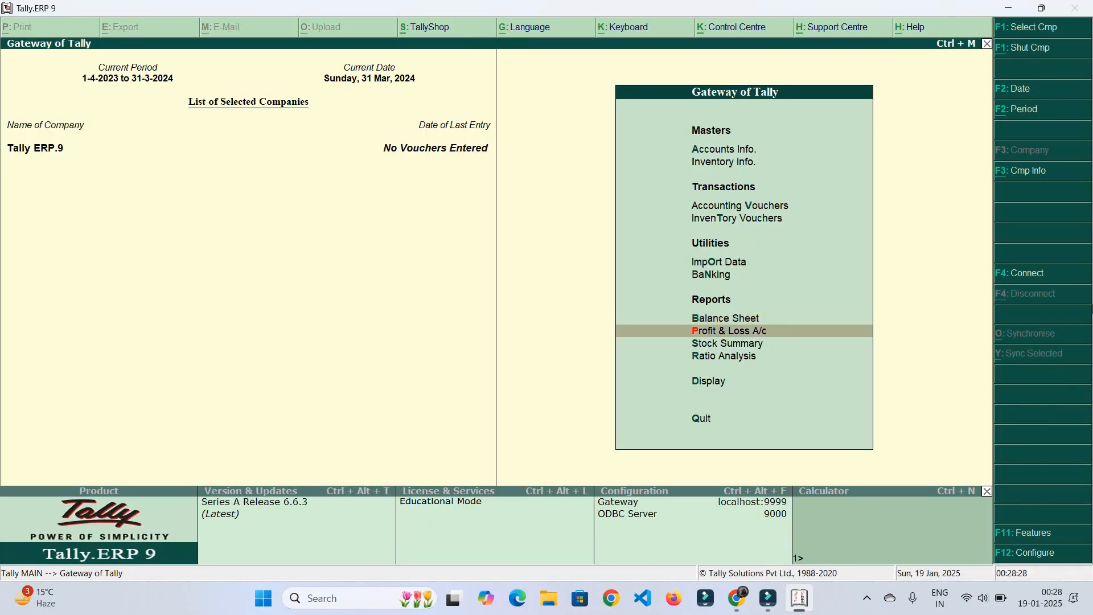
Check the empty Profit & Loss A/c and Stock Summary reports, closing each
key("Return")
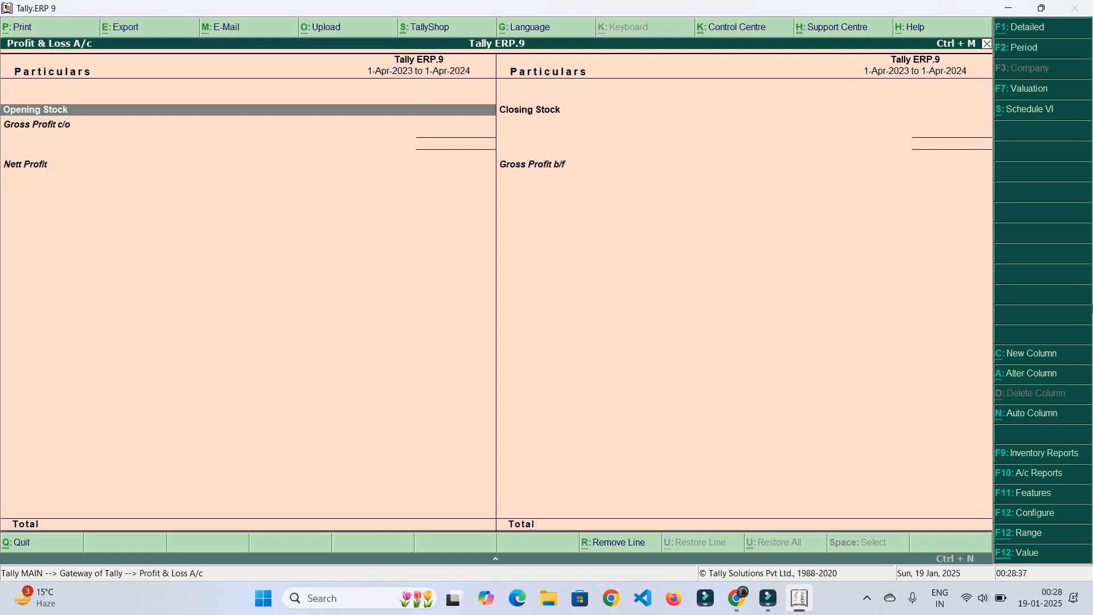
key("Escape")
key("Down")
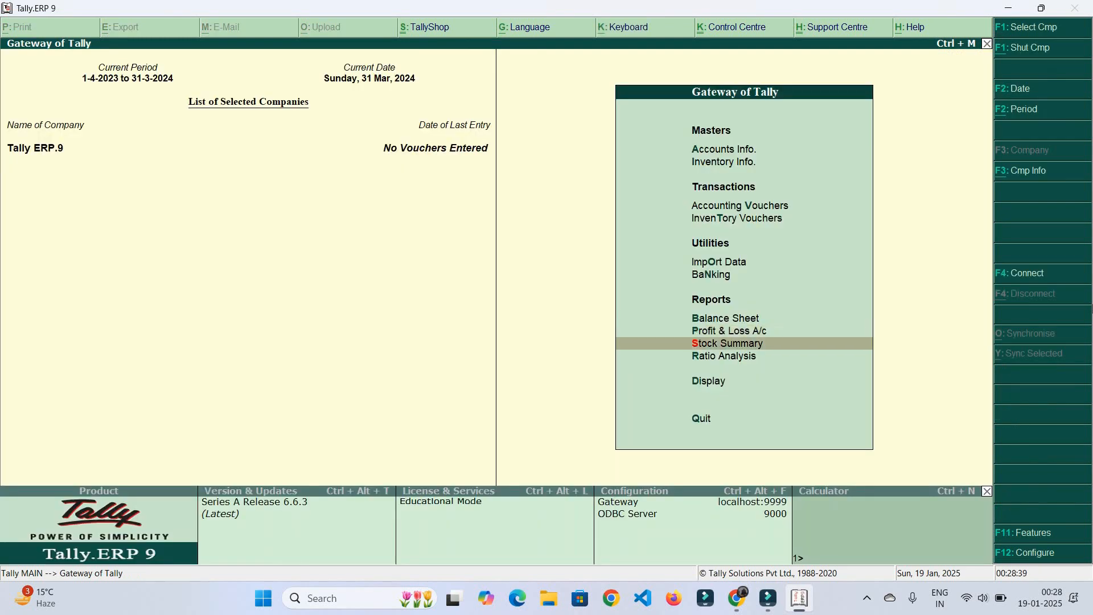
key("Return")
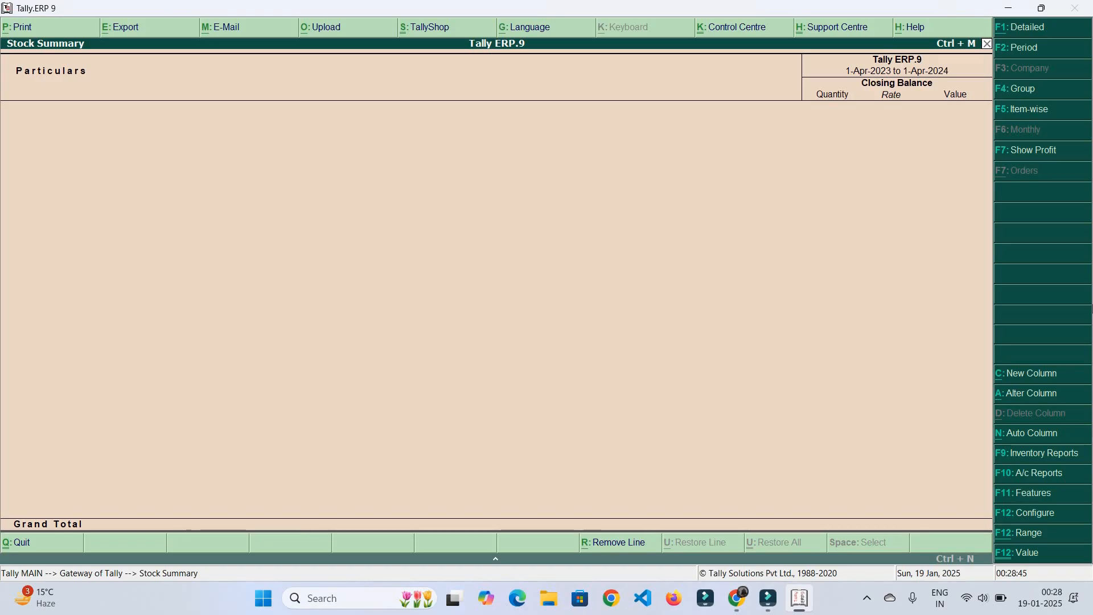
key("Escape")
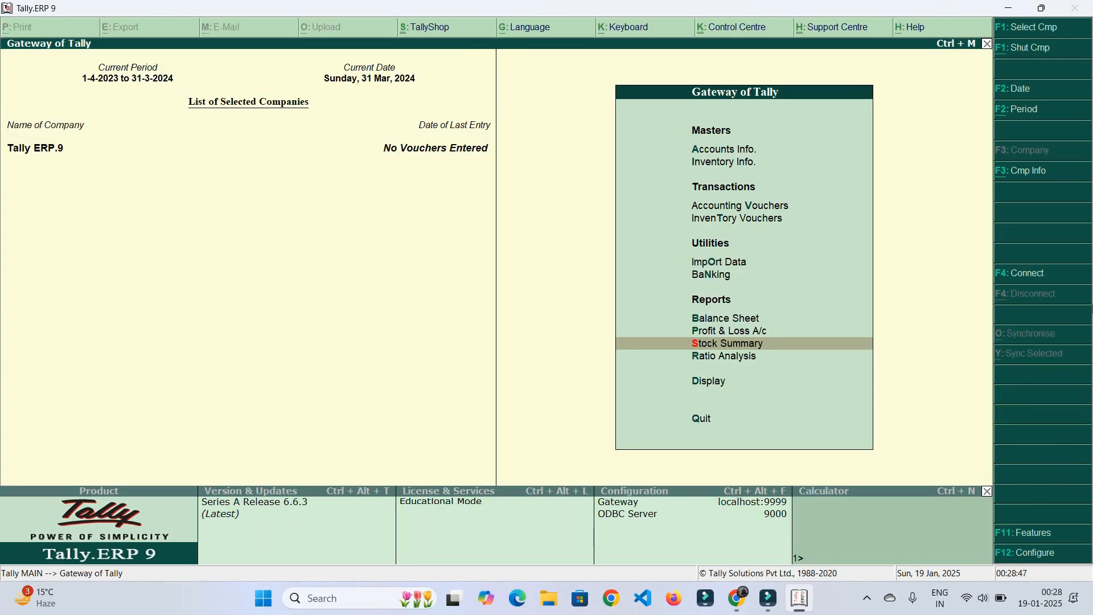
key("Down")
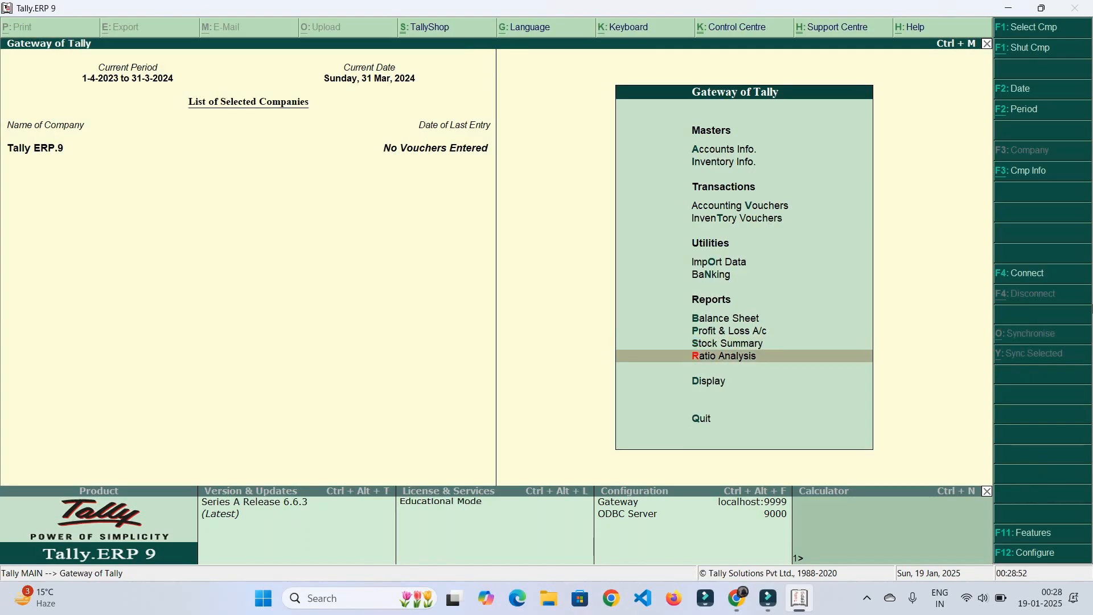
key("Down")
key("Return")
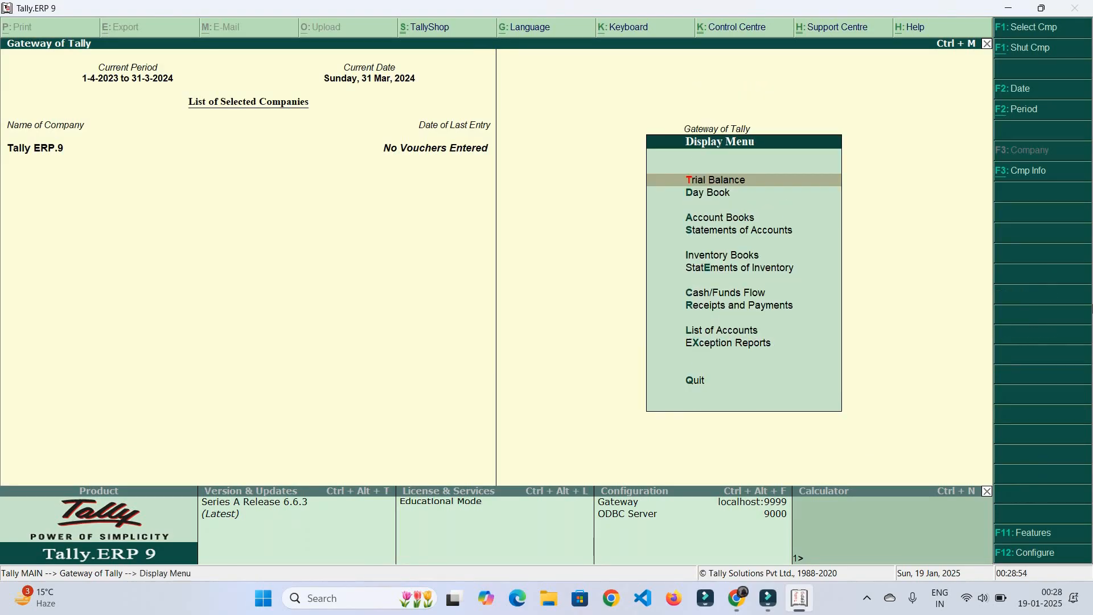
key("Down")
key("Return")
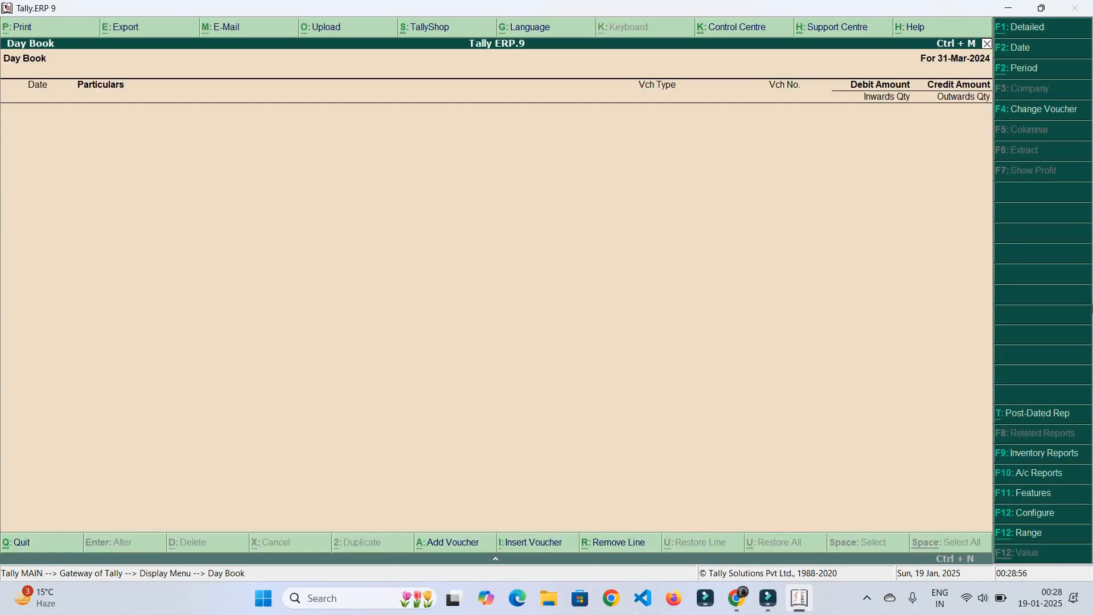
key("Escape")
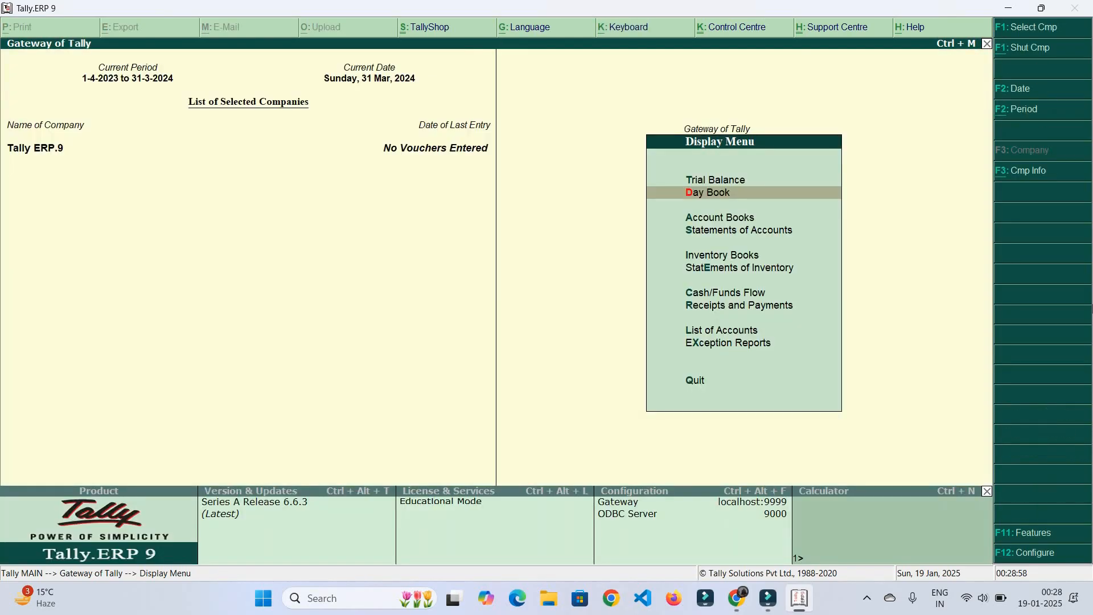
key("Down")
key("Return")
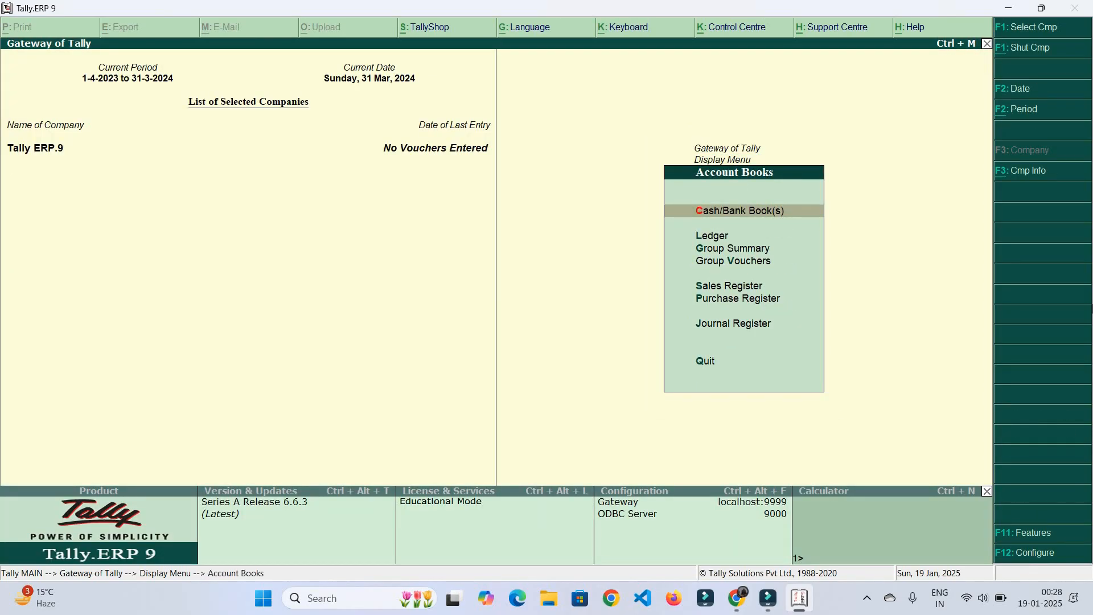
key("Return")
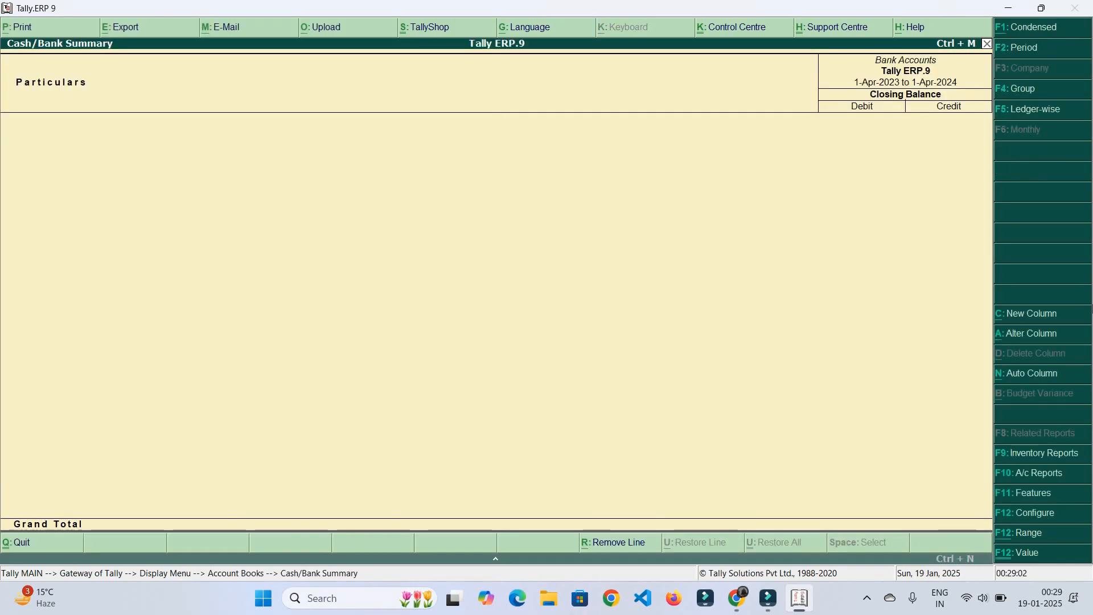
key("Escape")
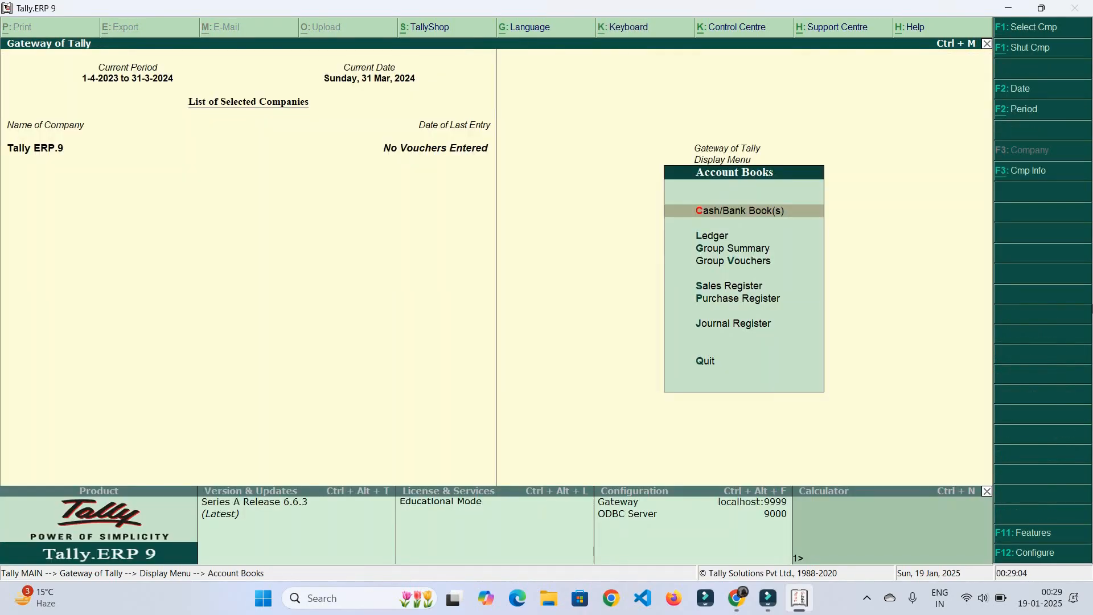
key("Down")
key("Return")
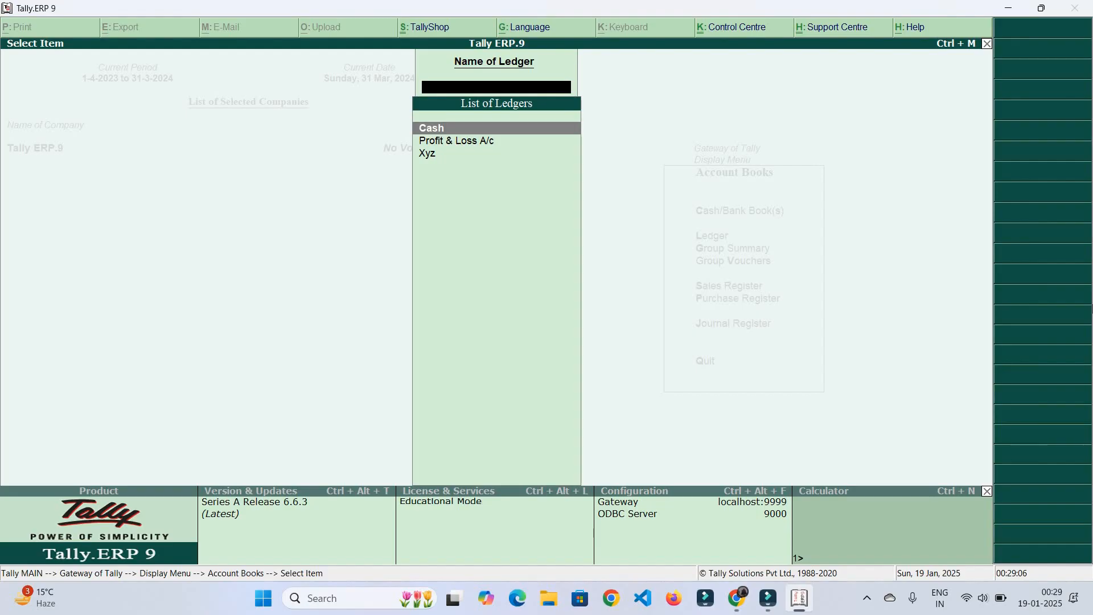
key("Down")
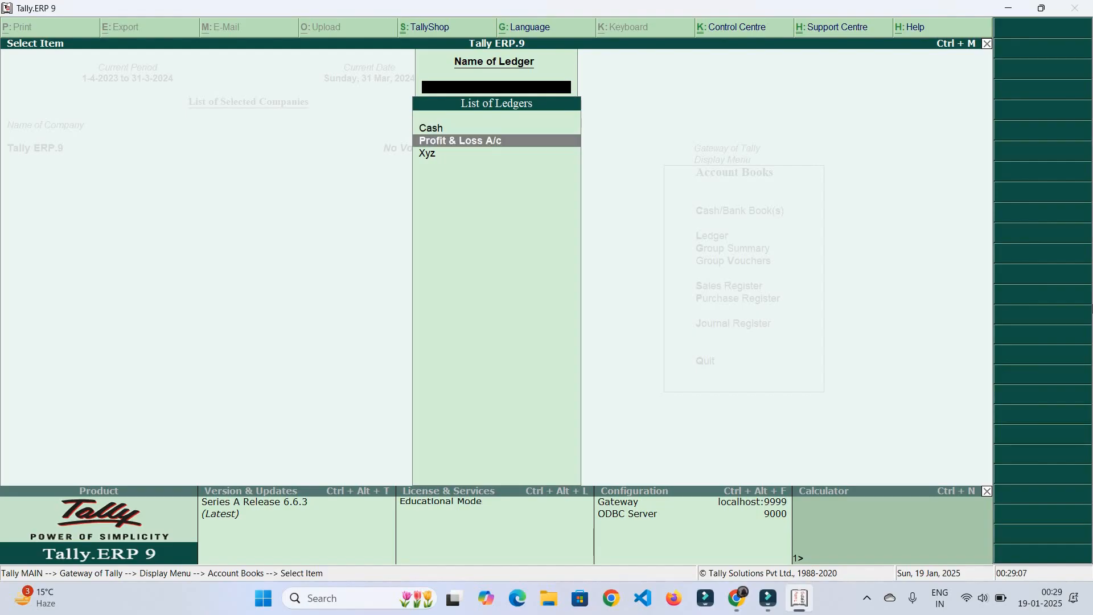
key("Down")
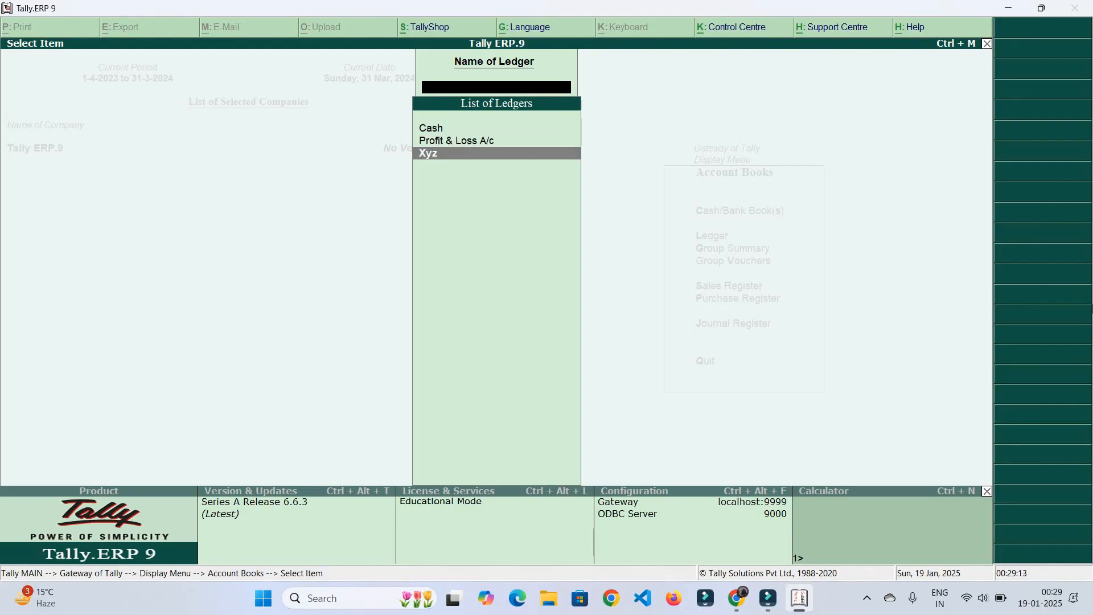
key("Up")
key("Up")
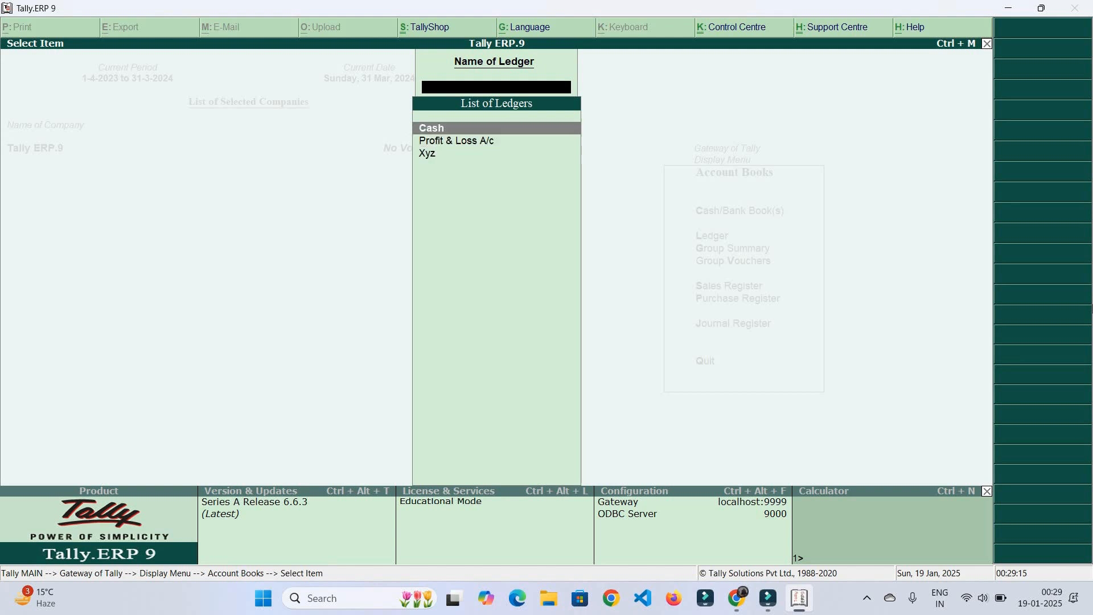
key("Down")
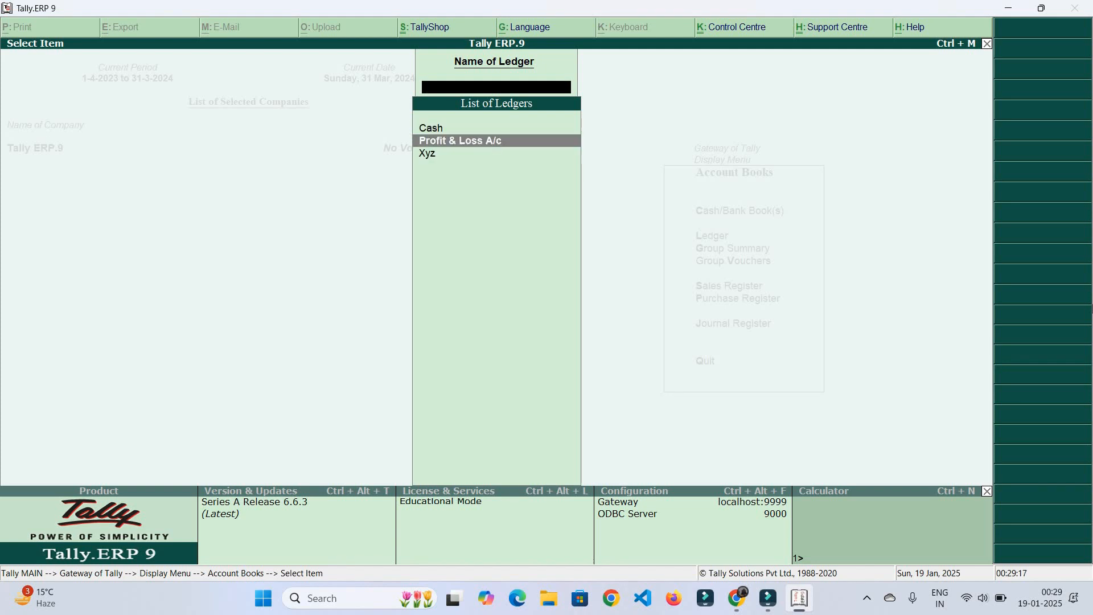
key("Escape")
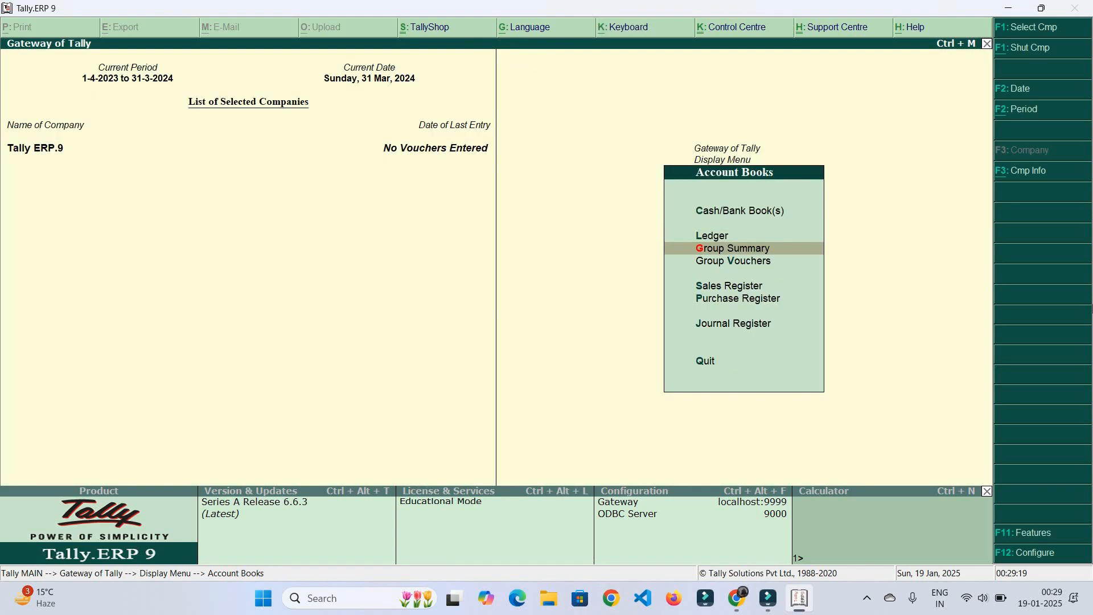
key("Down")
key("Down")
key("Down")
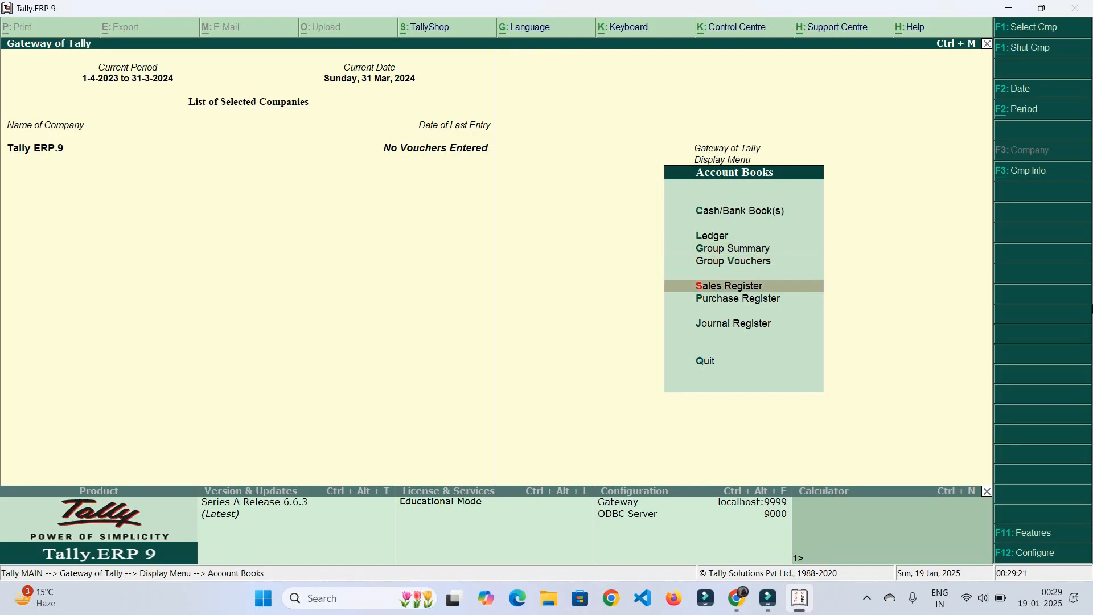
key("Up")
key("Return")
key("Up")
key("Up")
key("Up")
key("Up")
key("Up")
key("Up")
key("Up")
key("Up")
key("Up")
key("Up")
key("Up")
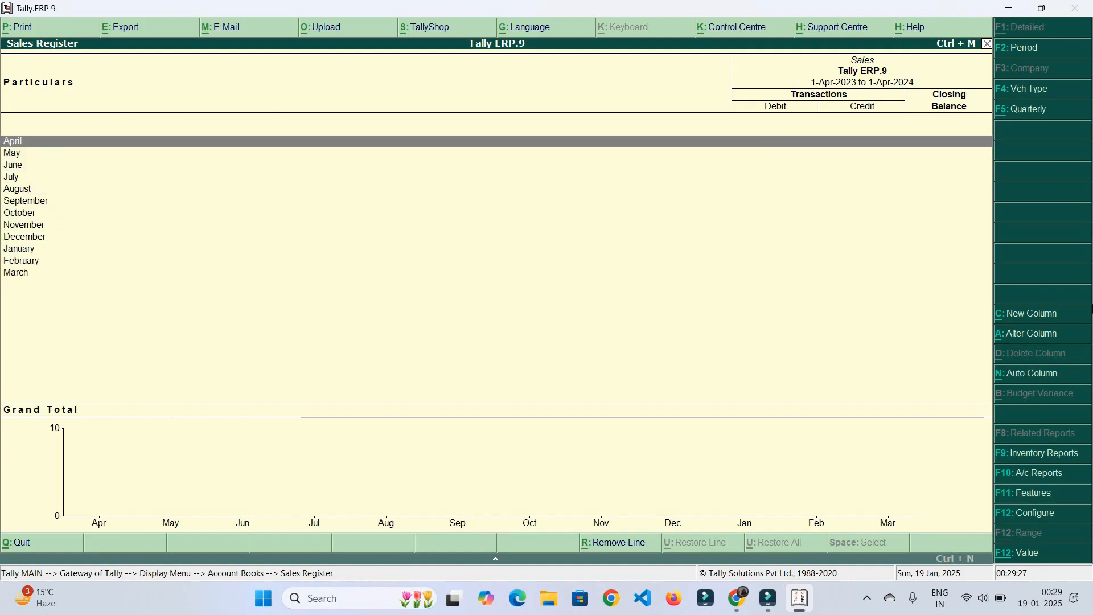
key("Escape")
key("Down")
key("Return")
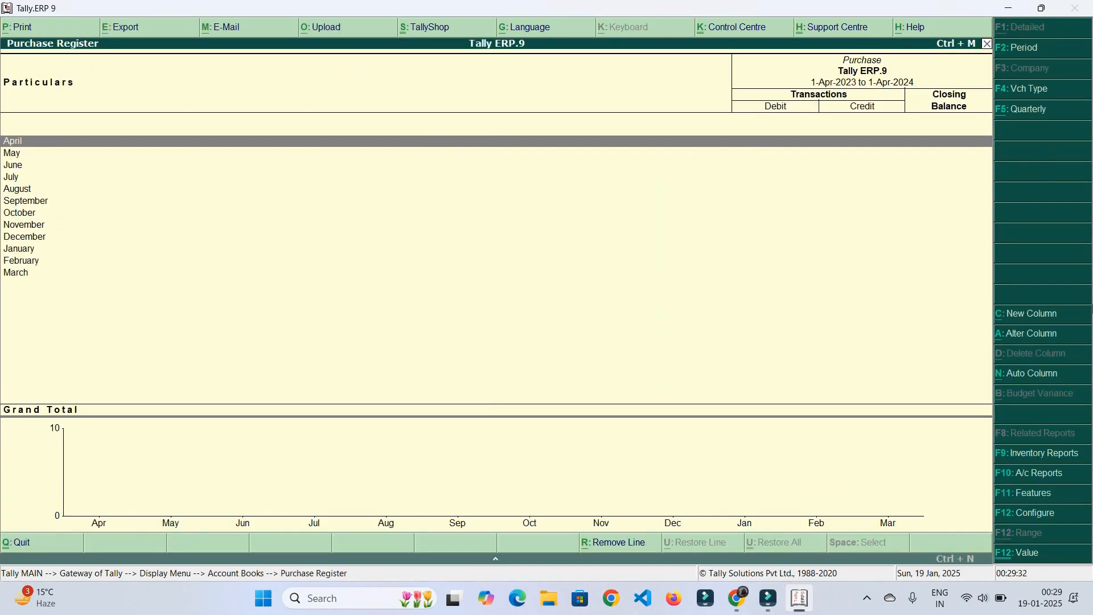
key("Down")
key("Down")
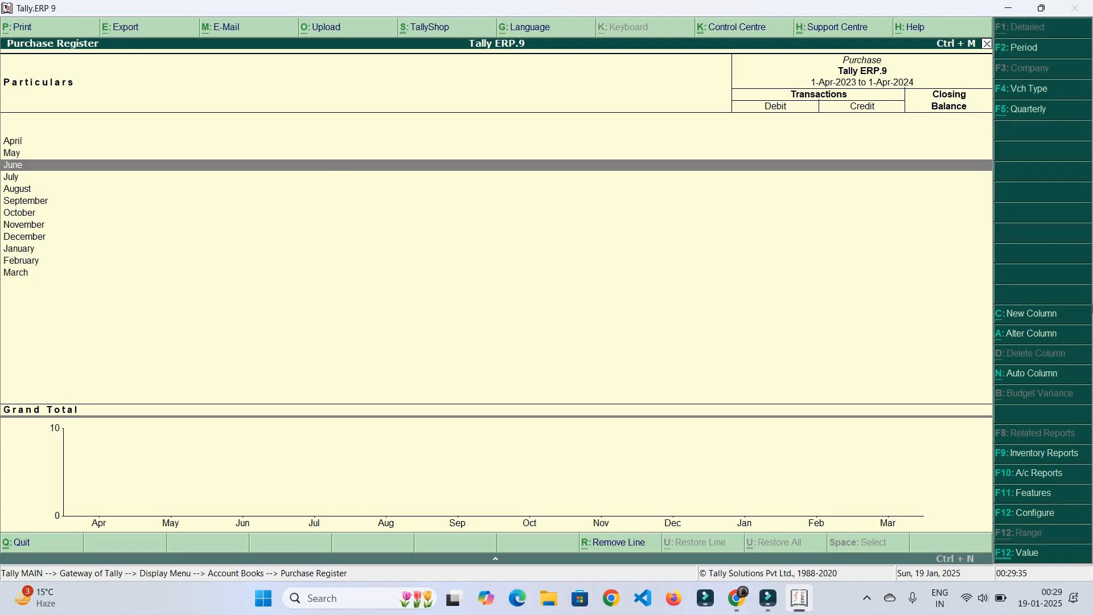
key("Escape")
key("Down")
key("Escape")
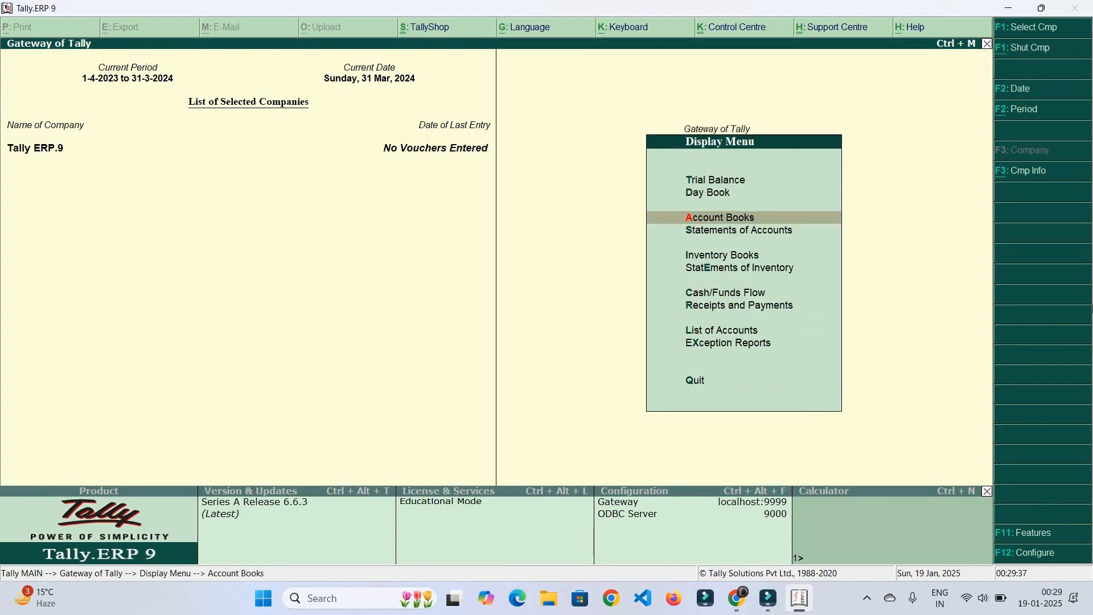
key("Escape")
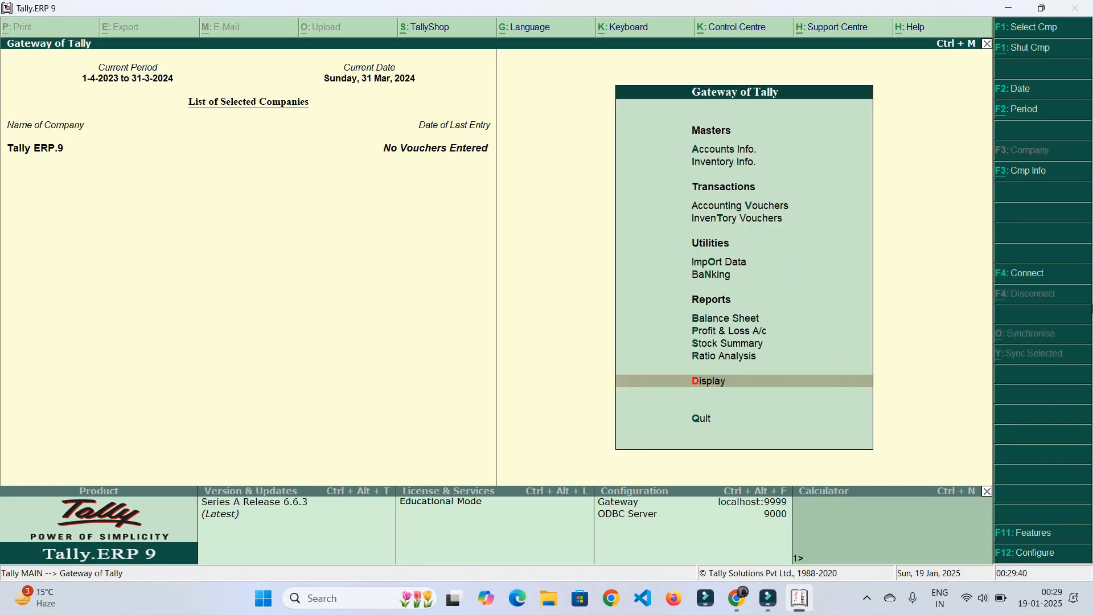
key("Escape")
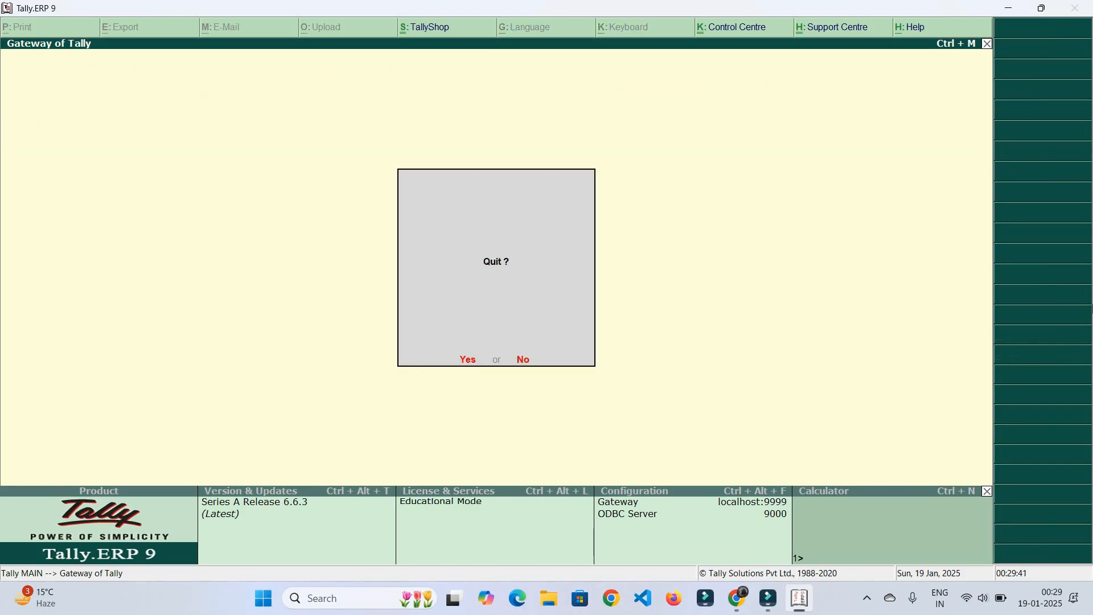
key("Escape")
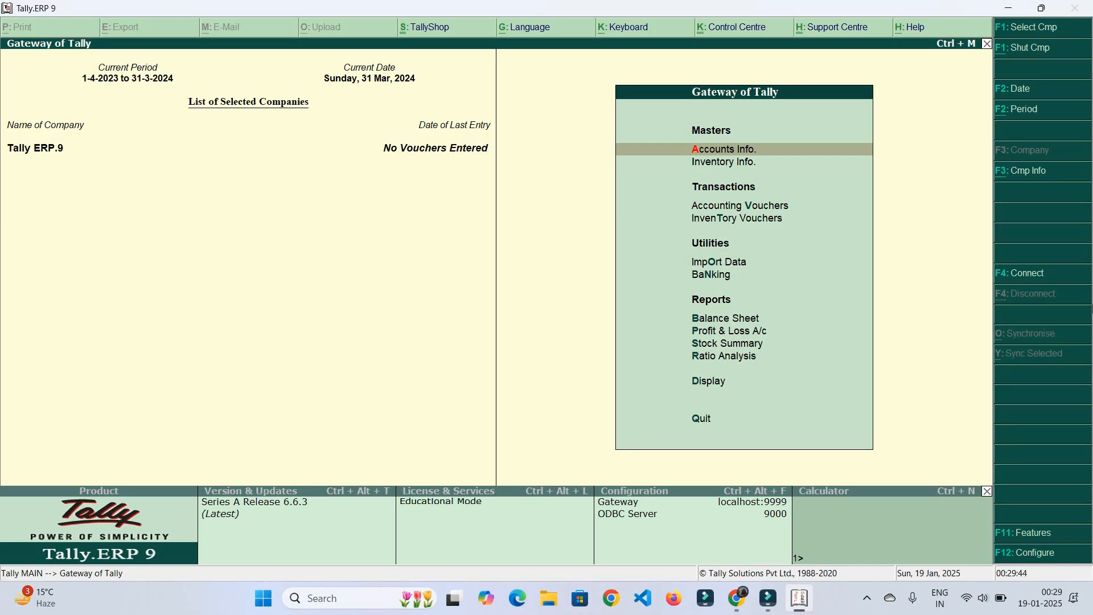